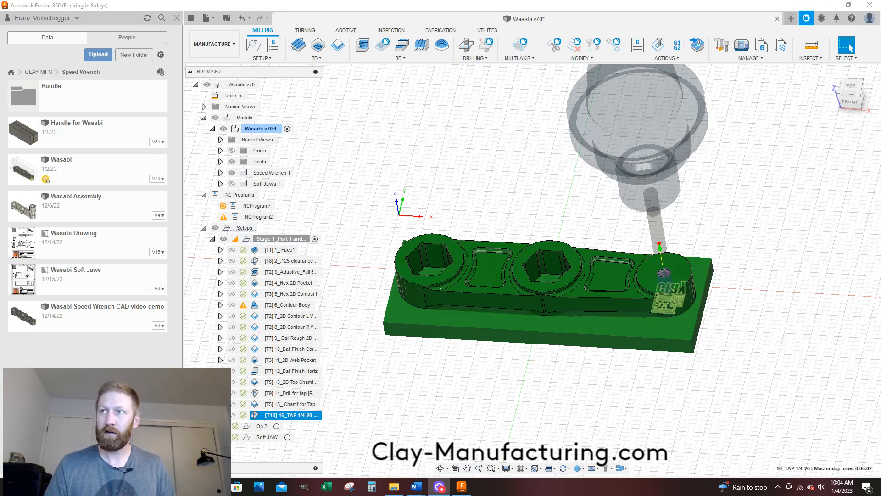
Open the Wasabi Speed Wrench CAD video demo design from the Speed Wrench project
left_click(176, 18)
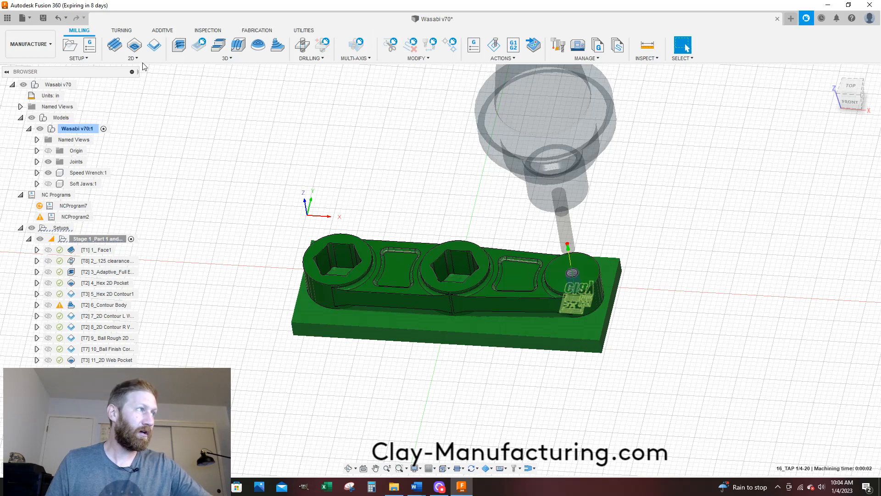
left_click(7, 17)
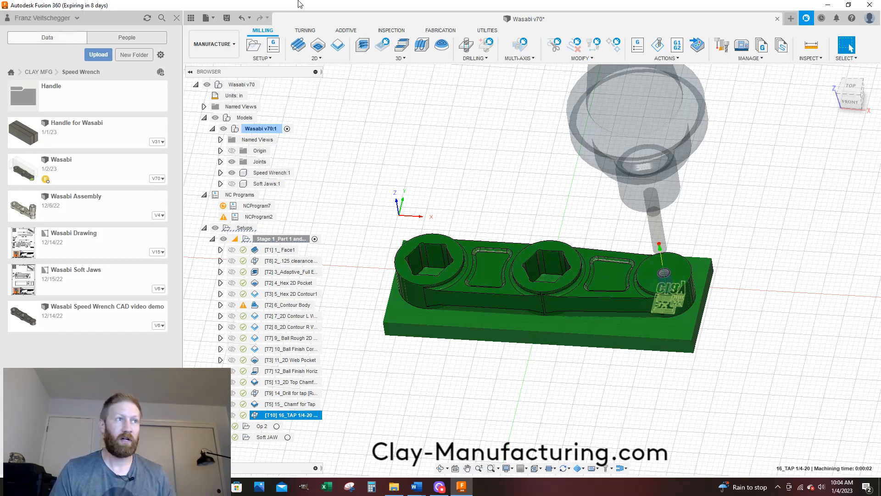
double_click(85, 315)
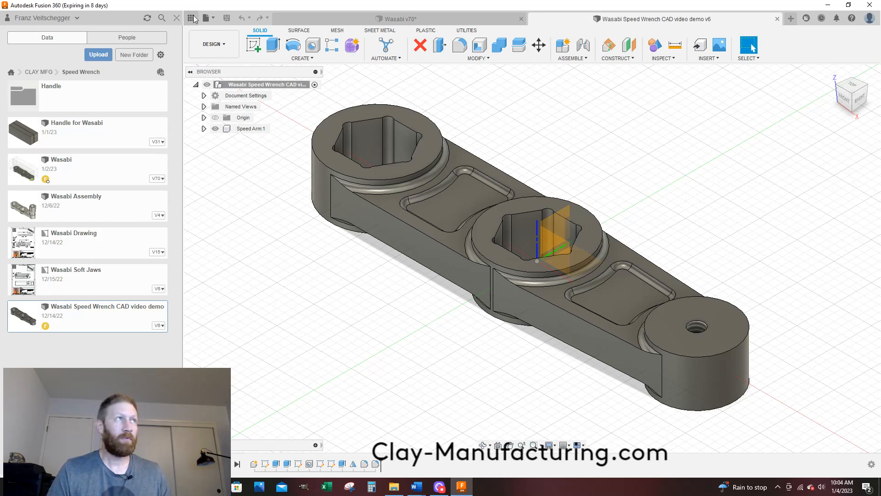
Save a copy of the design as "Wasabi Speed Wrench CAM Op1 video demo" in the Speed Wrench folder
left_click(215, 18)
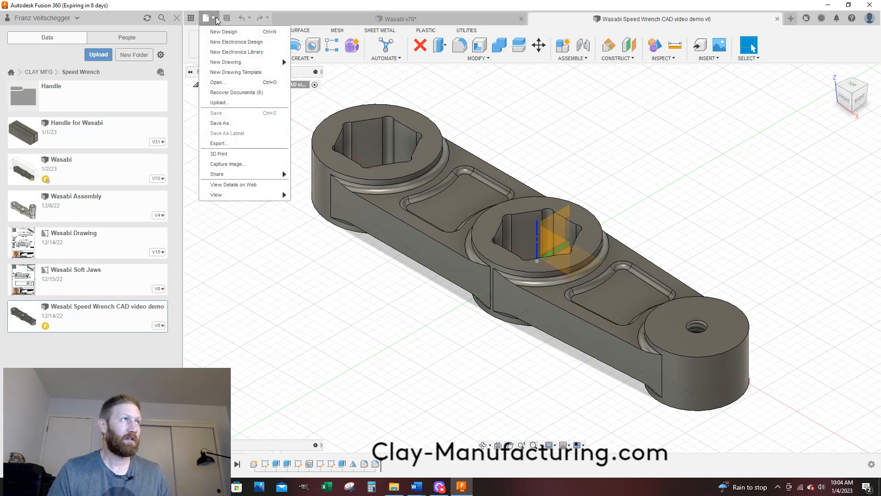
left_click(224, 123)
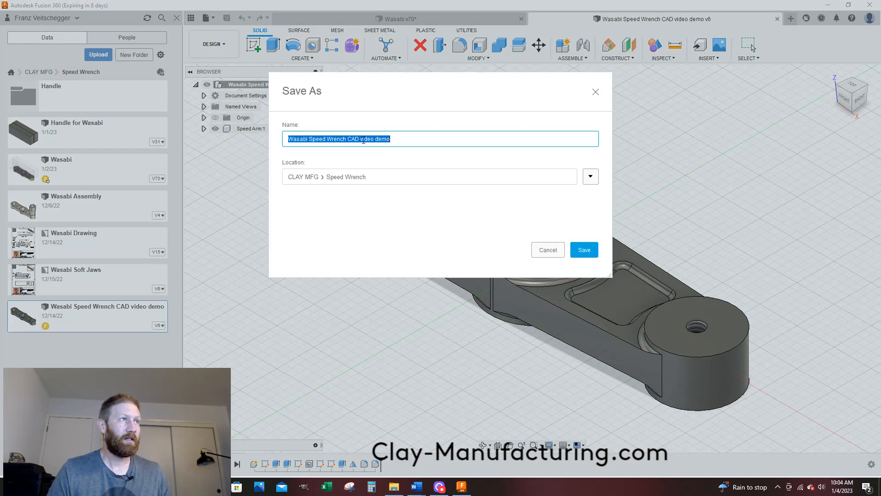
left_click(360, 138)
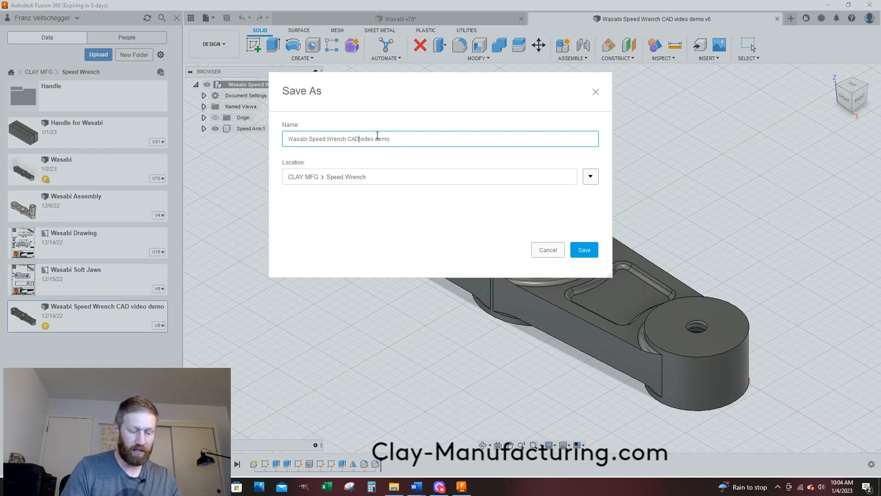
key("BackSpace")
type("M")
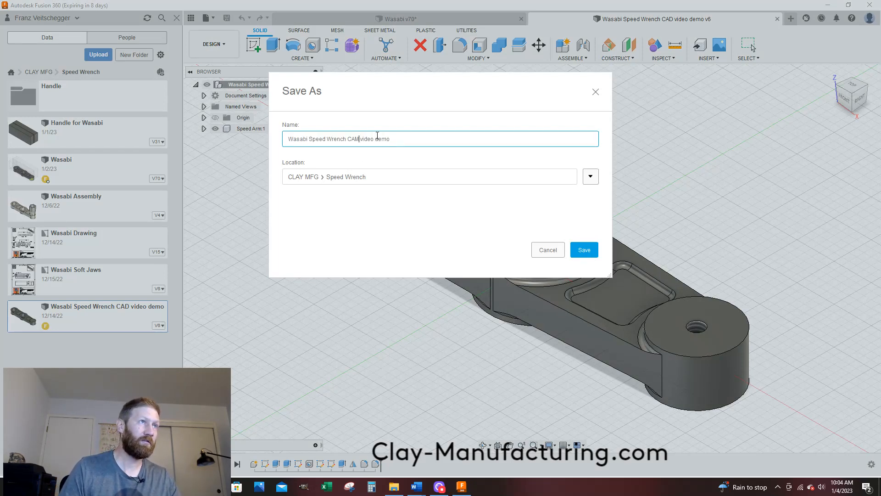
type(" Op1")
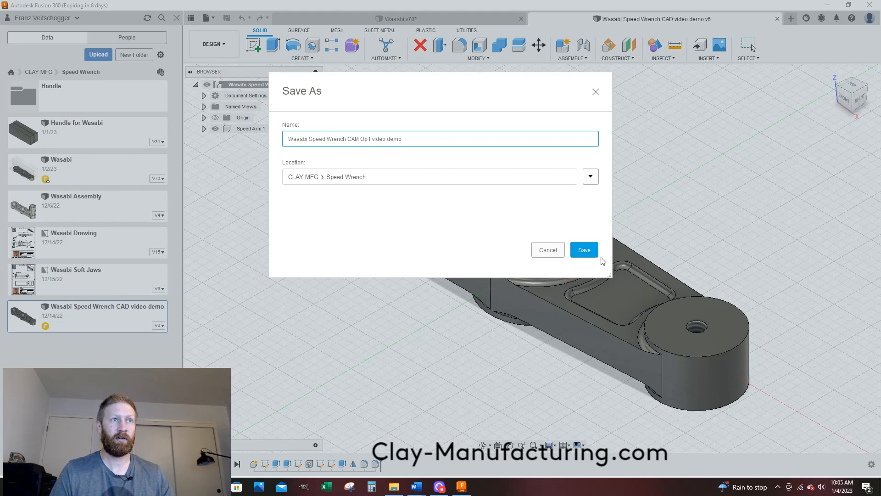
left_click(591, 250)
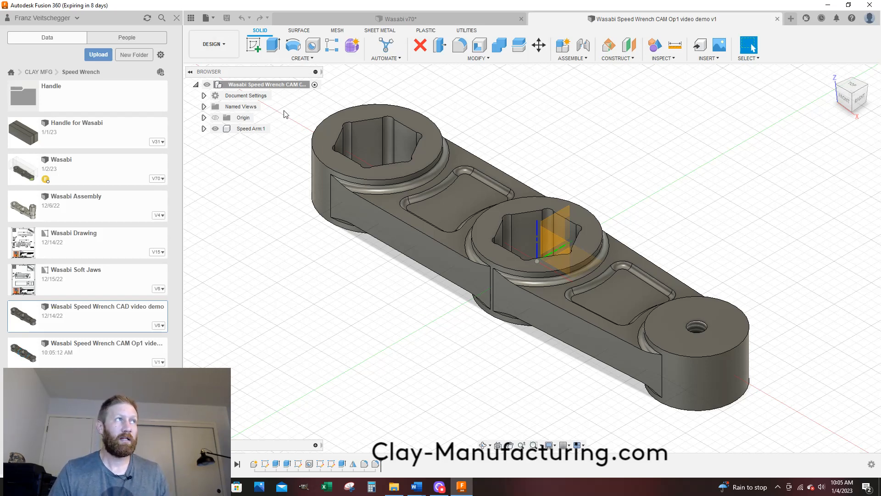
Switch to the Manufacture workspace and start a new setup for the wrench
left_click(214, 48)
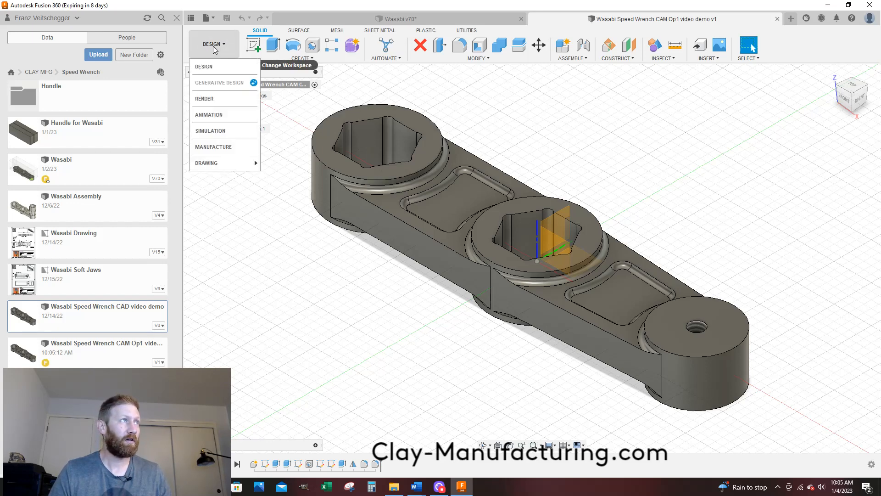
left_click(225, 146)
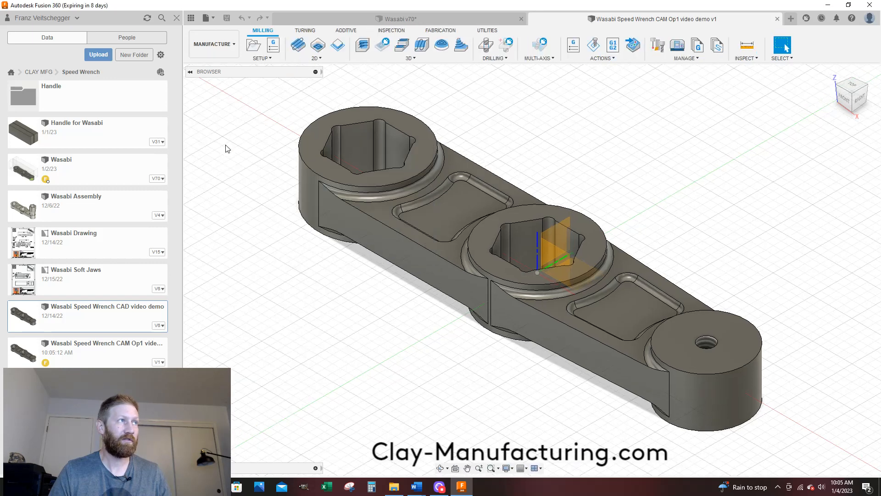
scroll(371, 301, "down", 1)
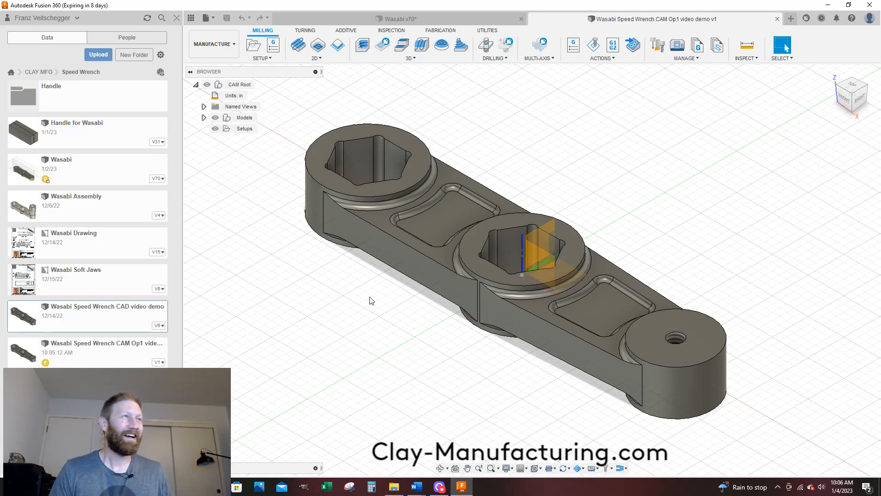
left_click(260, 58)
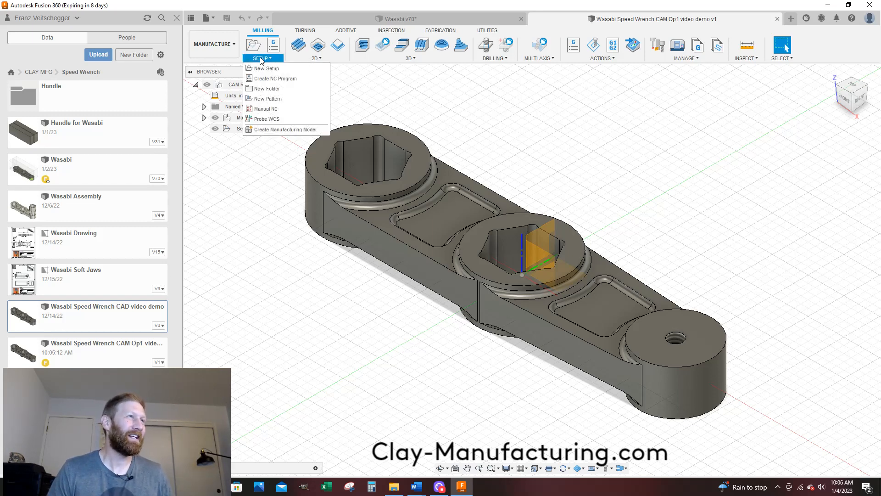
left_click(265, 69)
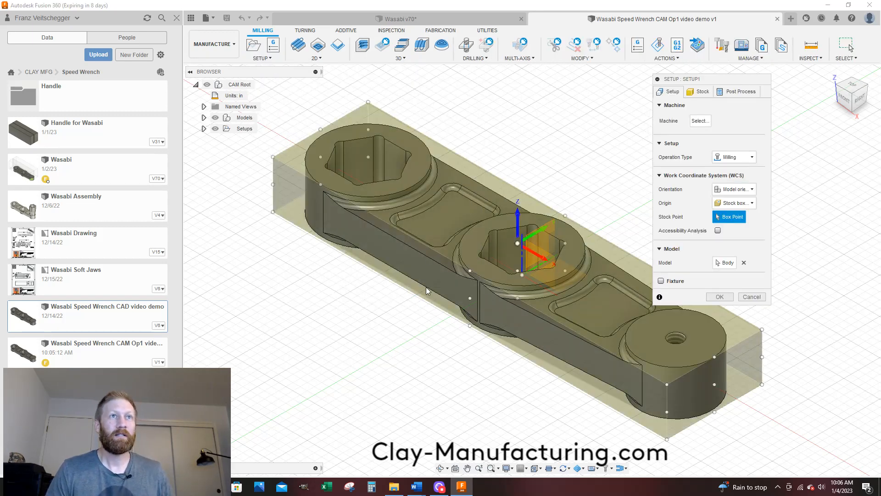
Set the setup's stock mode to a fixed size box
left_click(691, 93)
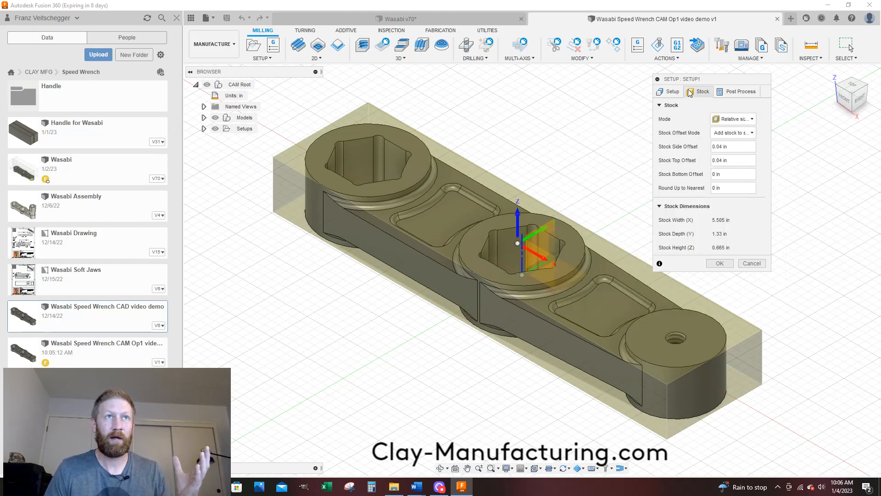
left_click(730, 119)
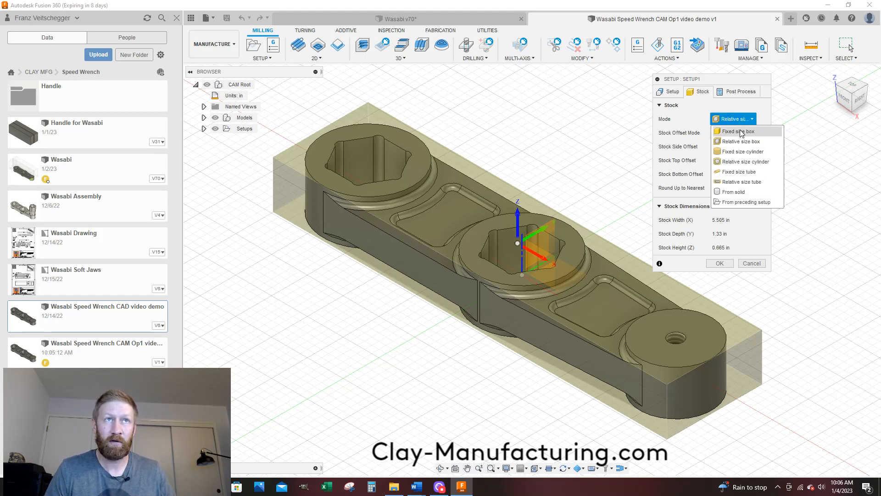
left_click(740, 133)
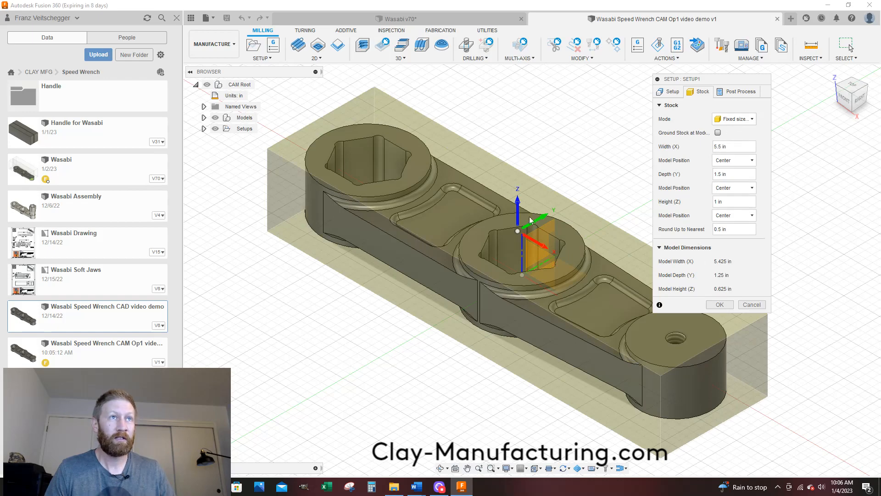
Examine the X, Y and Z axis directions of the work coordinate system against the stock box dimensions
scroll(473, 230, "down", 2)
middle_click_drag(472, 228, 536, 202, "shift")
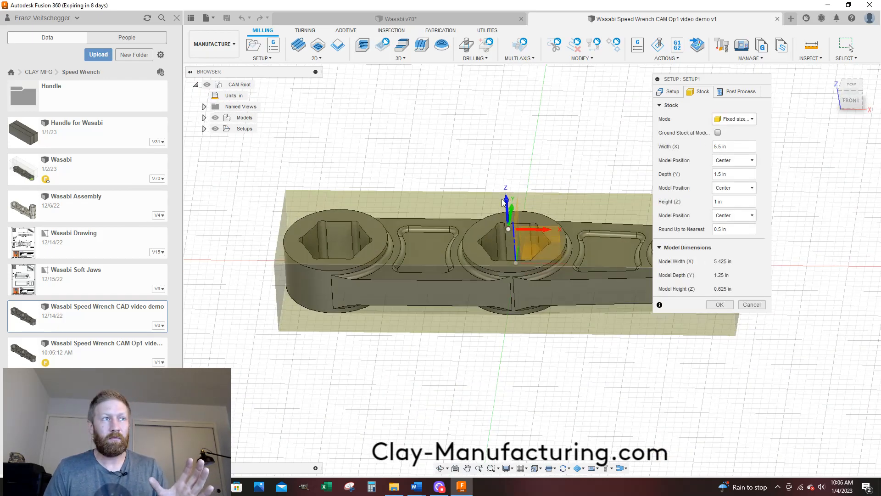
middle_click_drag(554, 240, 551, 236, "shift")
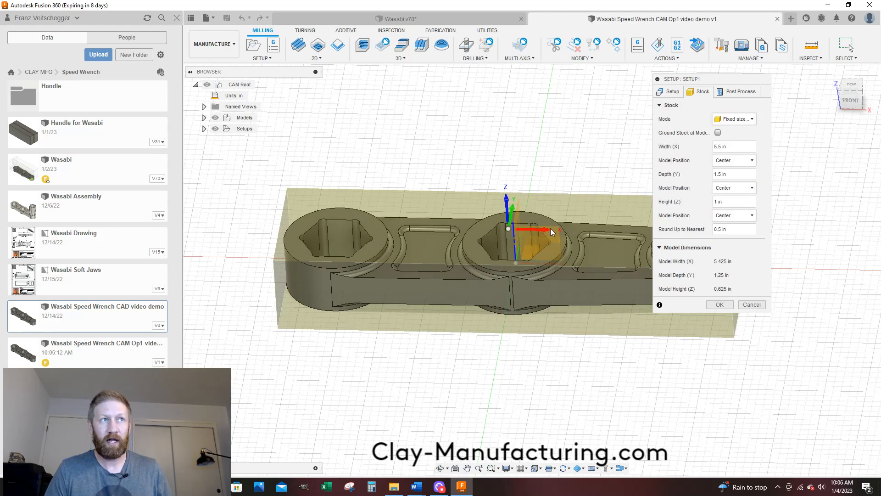
mouse_move(529, 211)
middle_mouse_down("shift")
mouse_move(522, 240)
mouse_move(513, 235)
mouse_move(512, 211)
middle_mouse_up("shift")
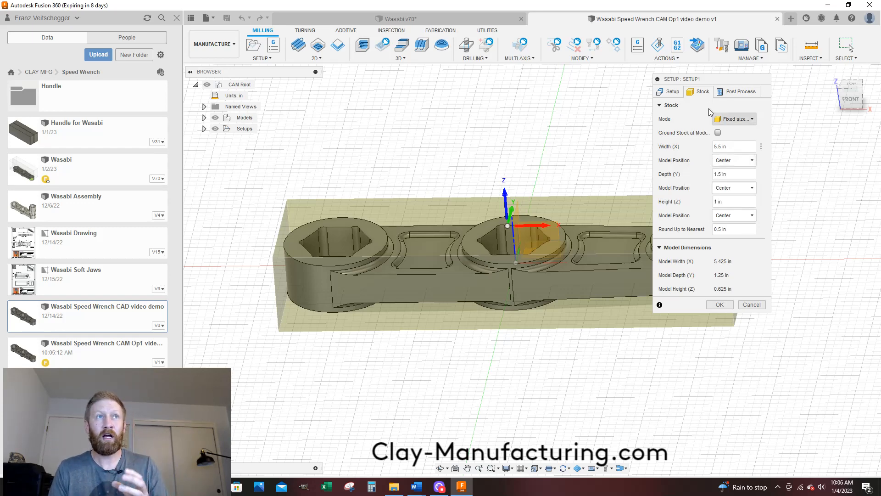
left_click(670, 92)
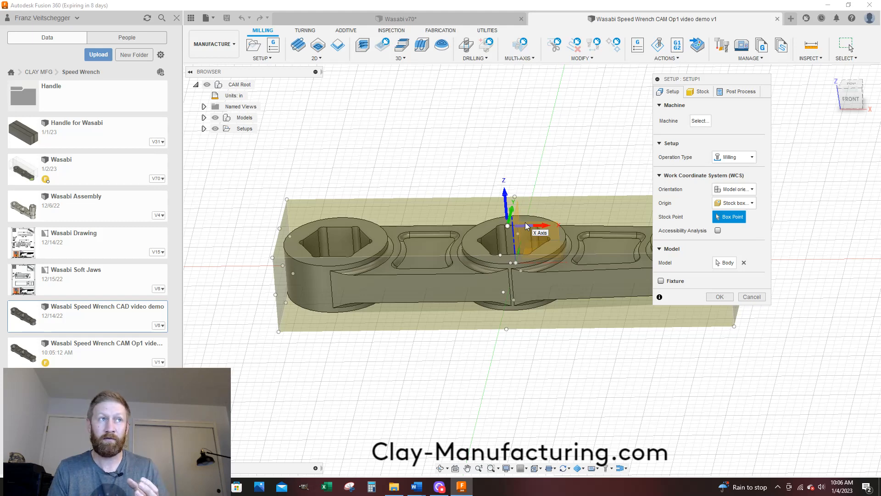
left_click(700, 92)
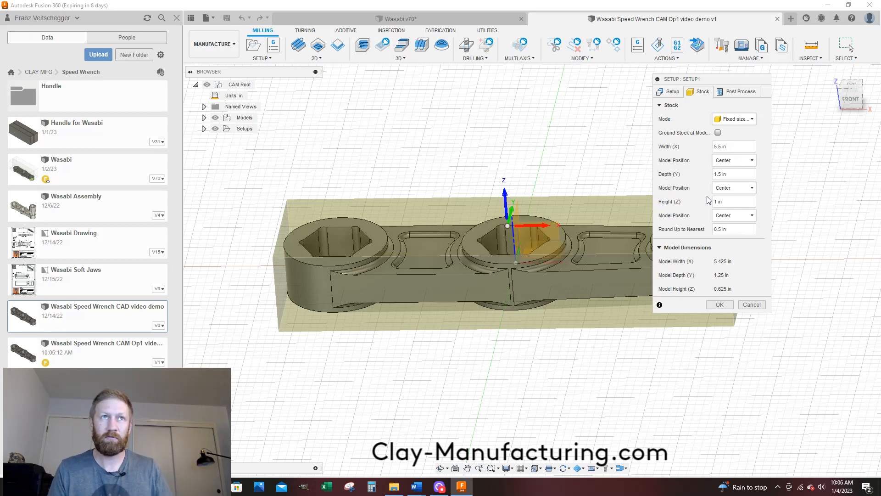
middle_click_drag(522, 216, 534, 234, "shift")
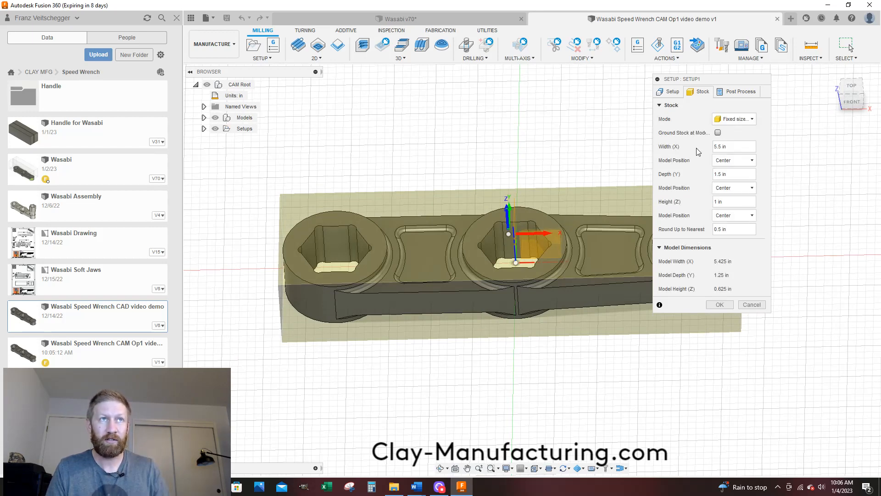
Set the stock width (X) to 5.625 in and the stock depth (Y) to 2 in
left_click(729, 146)
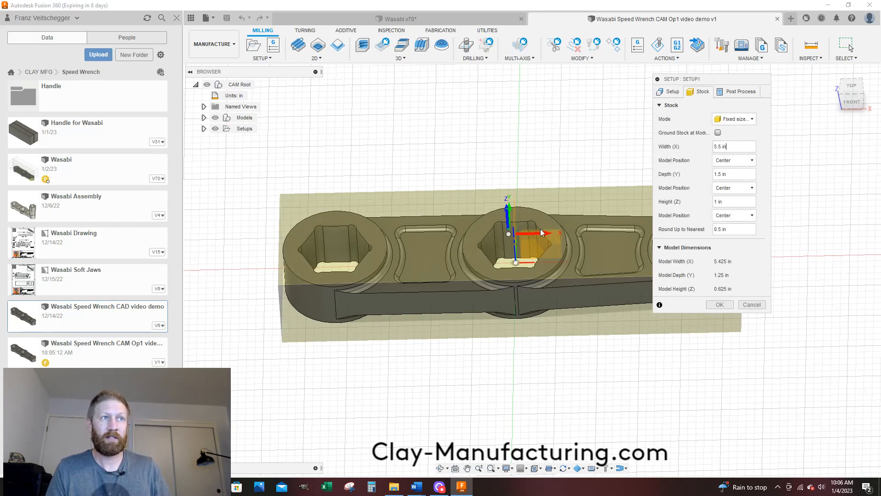
key("BackSpace")
key("BackSpace")
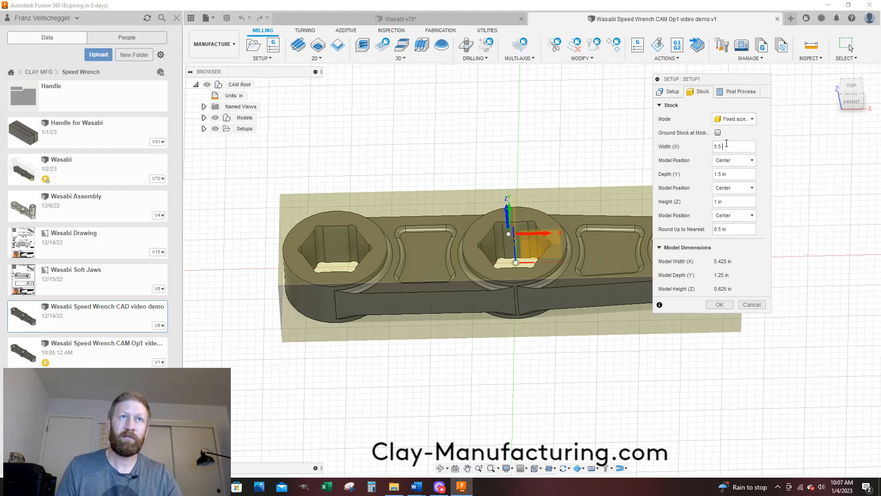
key("BackSpace")
key("BackSpace")
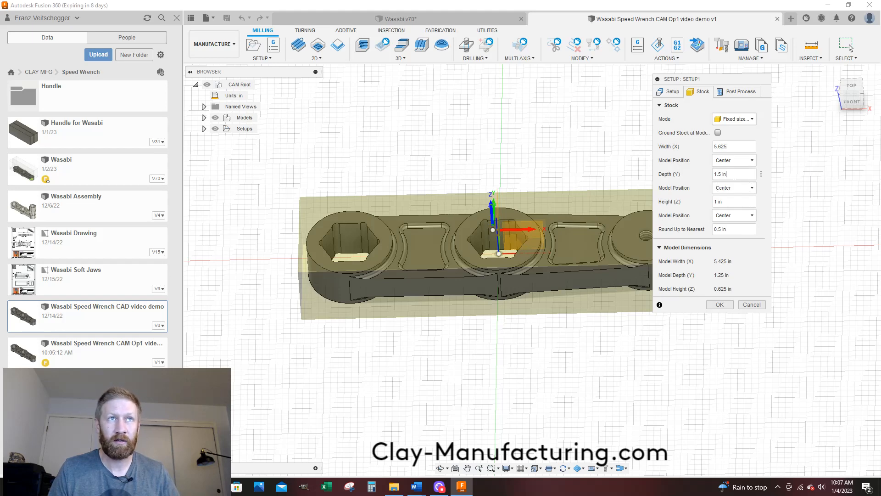
left_click(727, 175)
type("2")
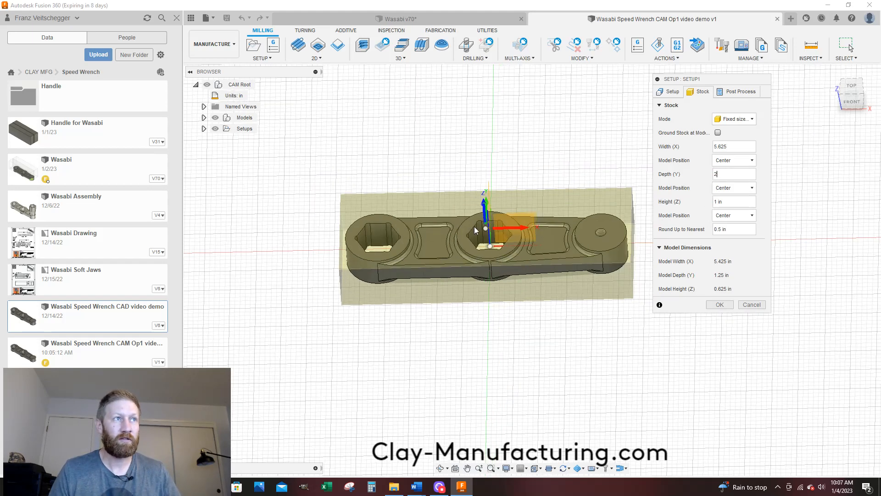
Position the model in Z by offset from top (+Z) with 0.02 in, and check the clearance at the stock's top face
middle_click_drag(528, 215, 507, 257, "shift")
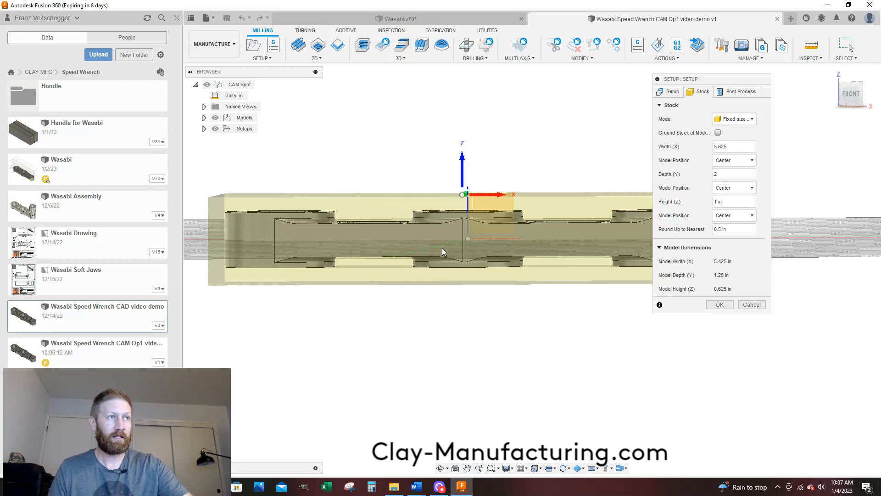
left_click(728, 216)
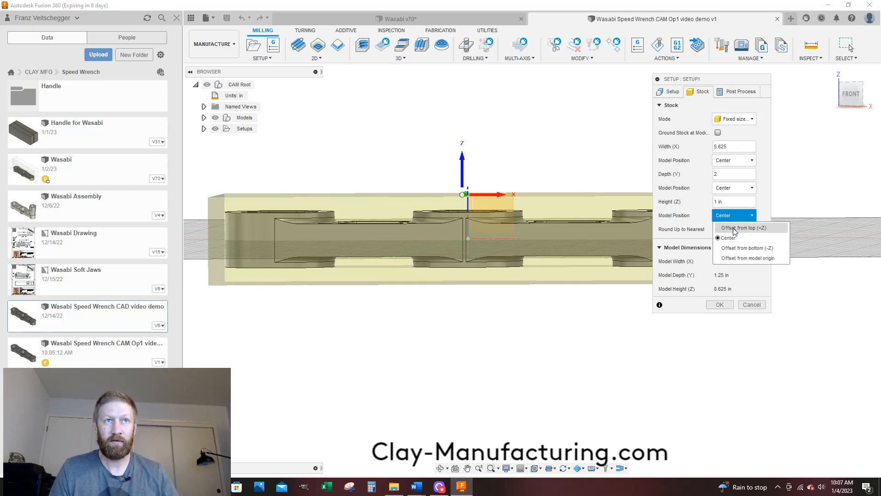
left_click(734, 229)
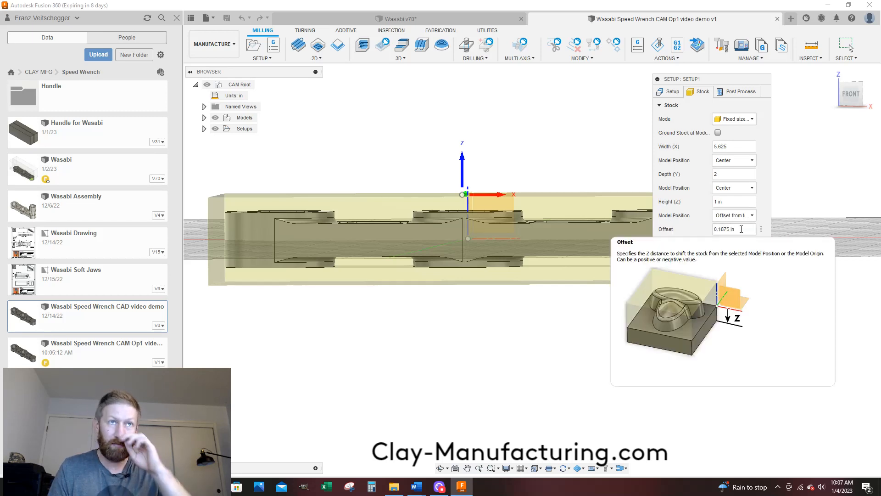
left_click_drag(740, 231, 703, 232)
type(".02")
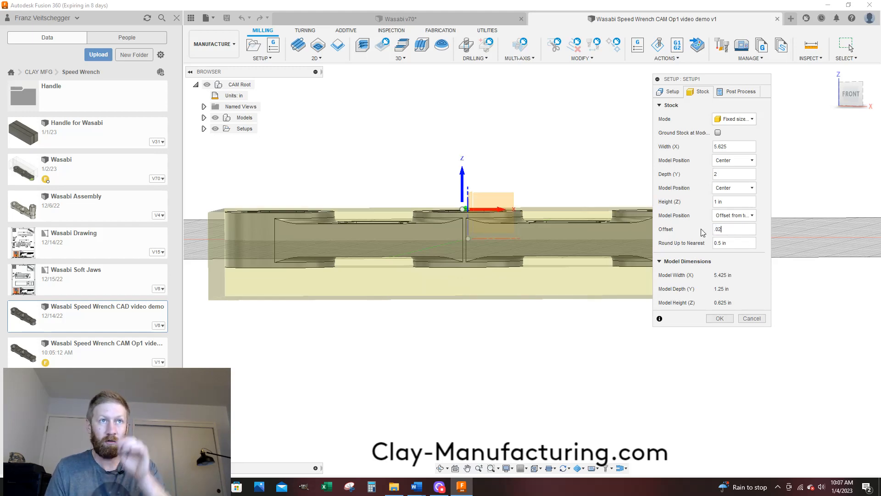
scroll(555, 244, "up", 2)
left_click(852, 96)
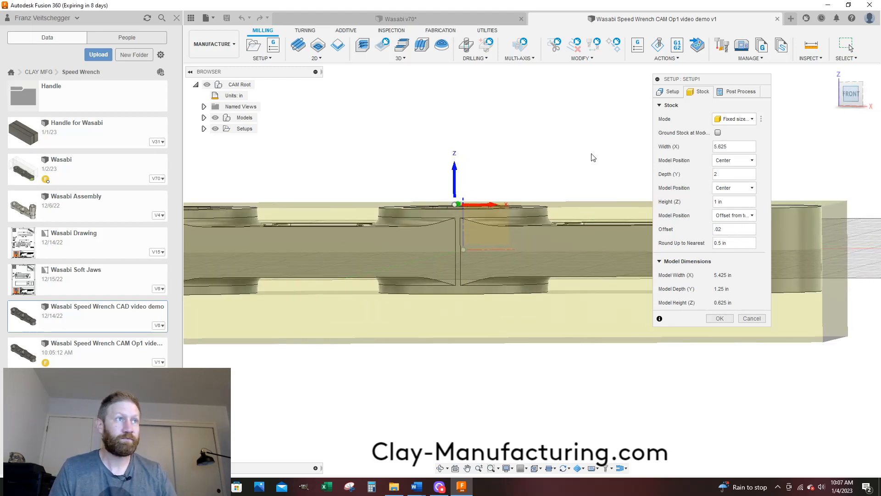
scroll(428, 211, "up", 4)
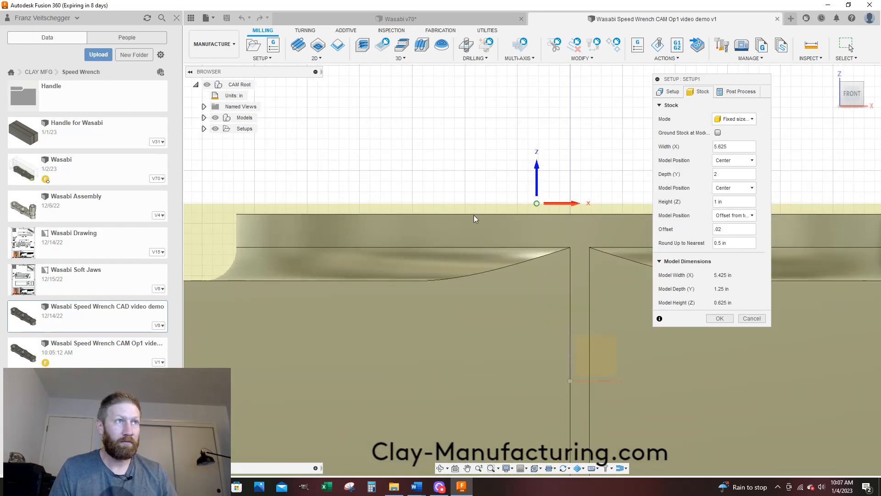
scroll(510, 204, "down", 5)
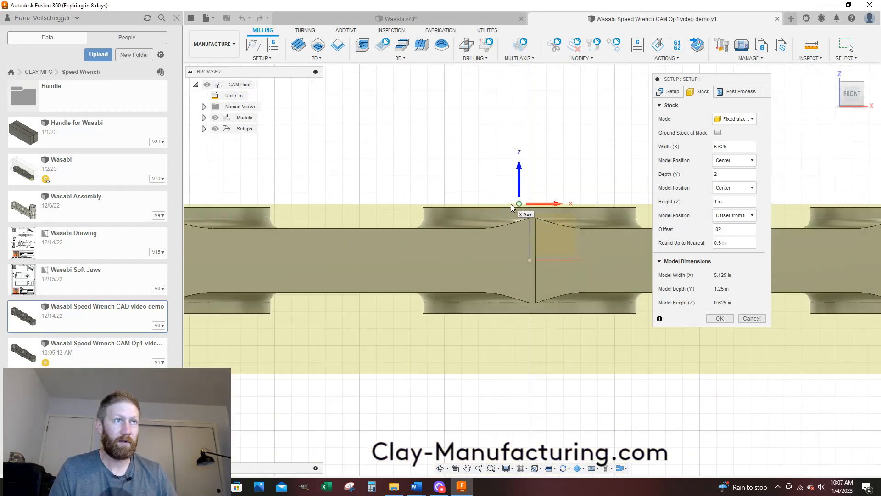
left_click(852, 84)
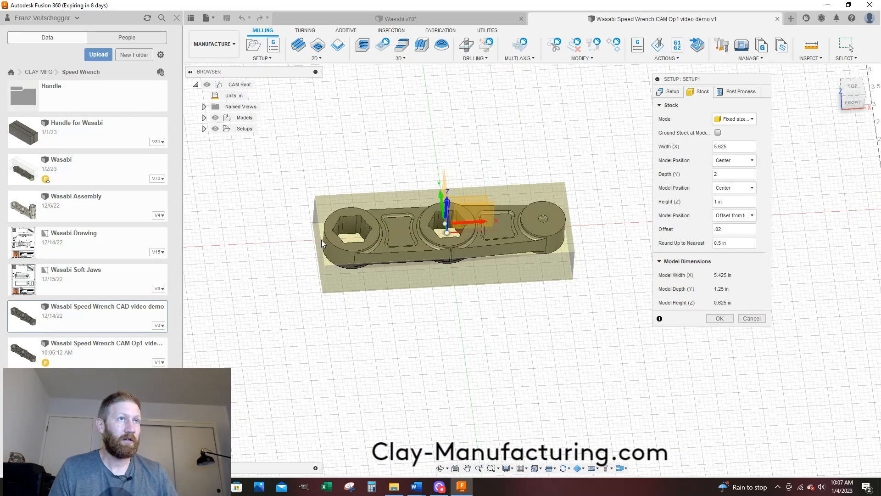
Examine how the wrench sits inside the stock box, viewed from above and at an angle
left_click(851, 86)
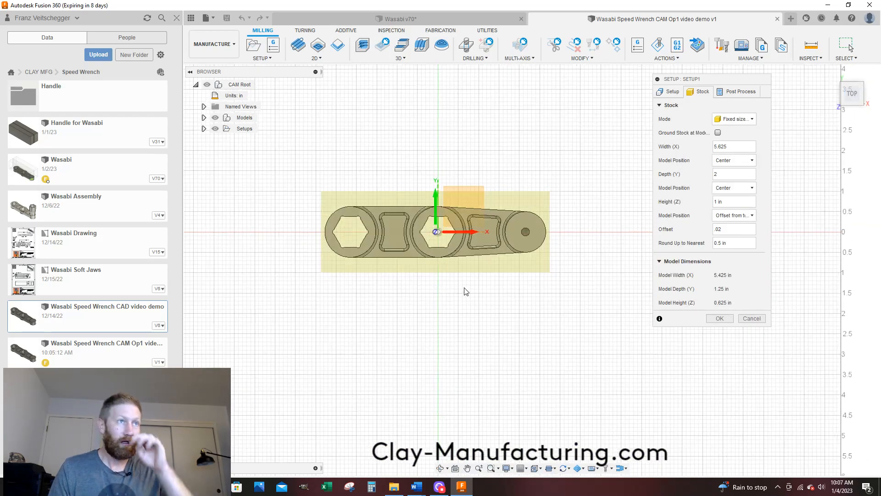
scroll(290, 222, "up", 4)
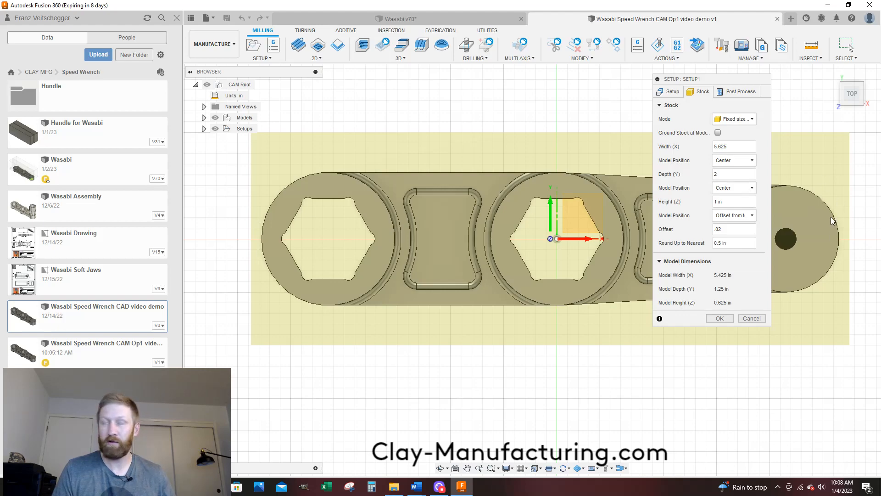
scroll(402, 275, "down", 1)
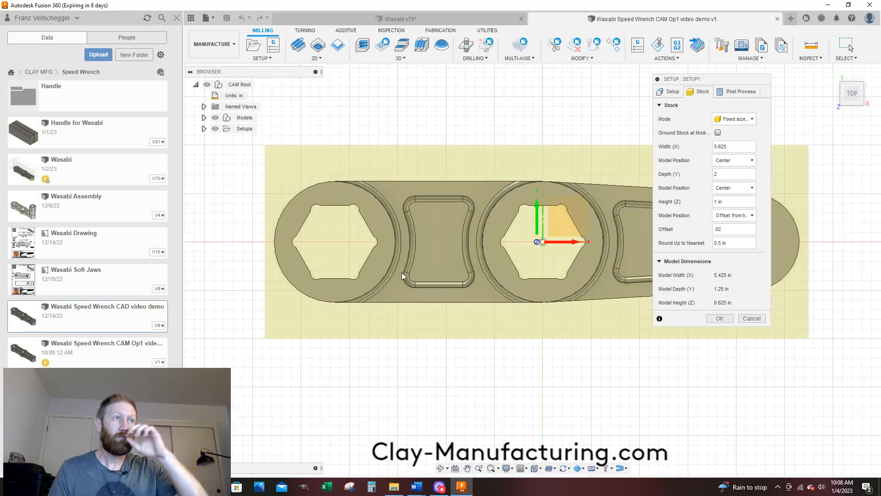
middle_click_drag(402, 276, 436, 205, "shift")
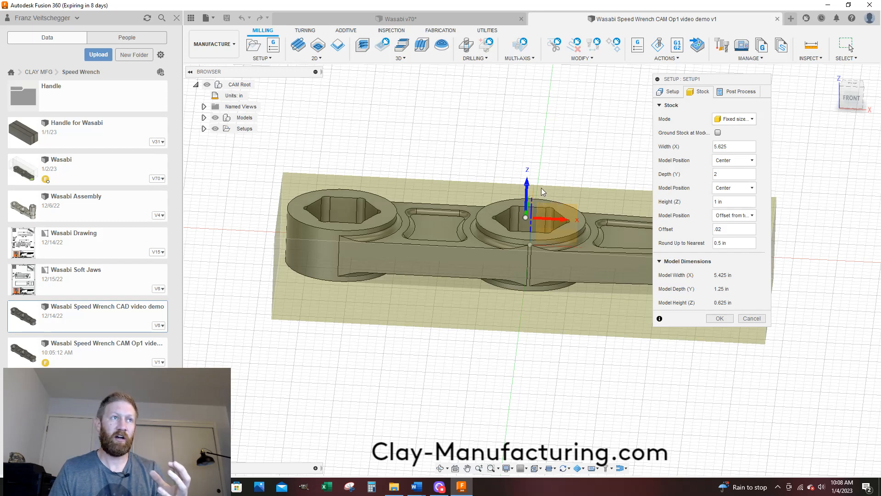
middle_click_drag(541, 188, 543, 209, "shift")
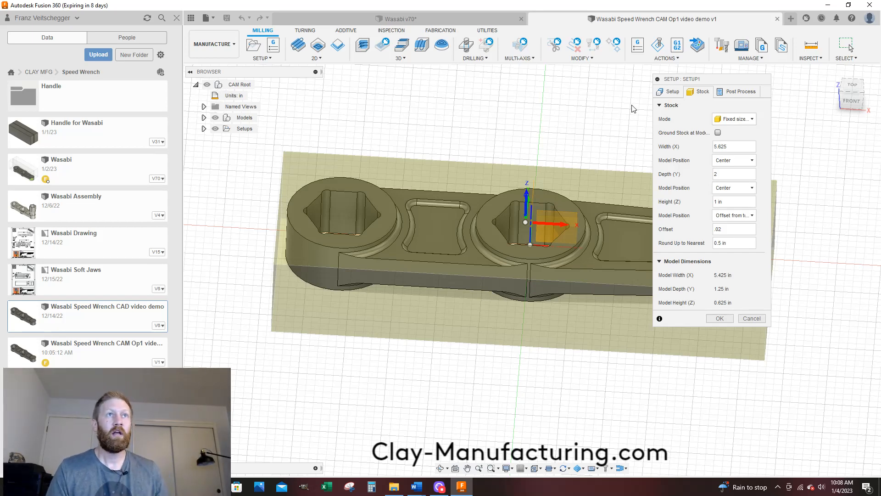
Place the work coordinate origin on the stock box point at the upper back-left corner and accept the setup
left_click(671, 91)
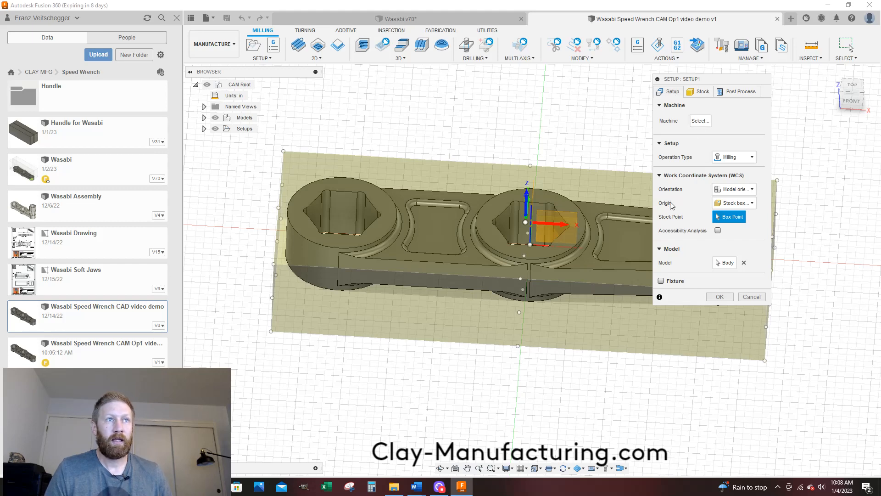
left_click(737, 204)
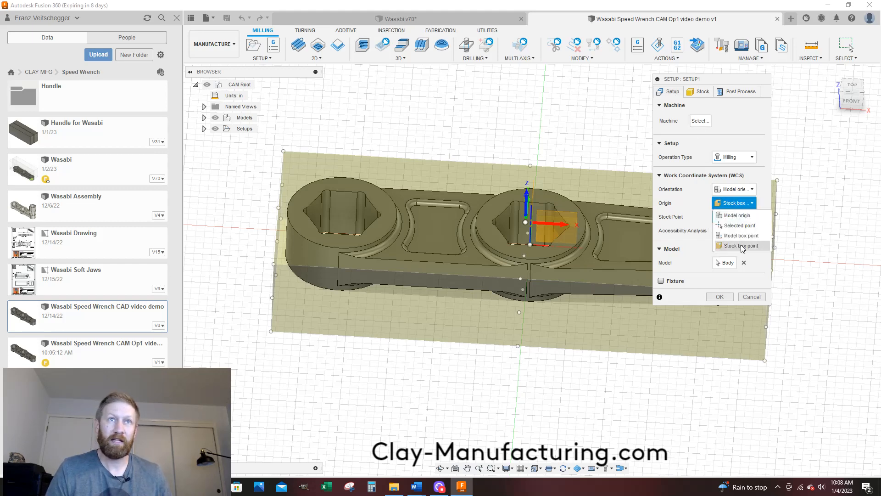
left_click(706, 222)
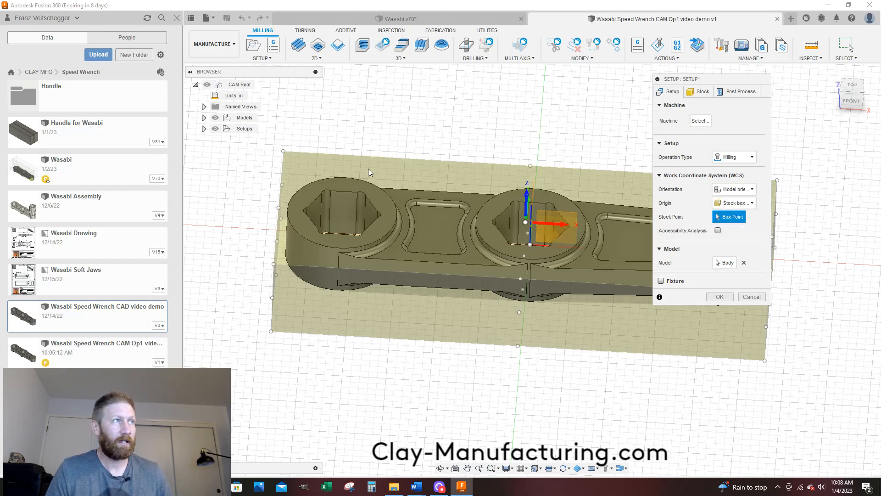
left_click(284, 151)
scroll(422, 259, "down", 1)
middle_click_drag(423, 259, 428, 293, "shift")
left_click(852, 90)
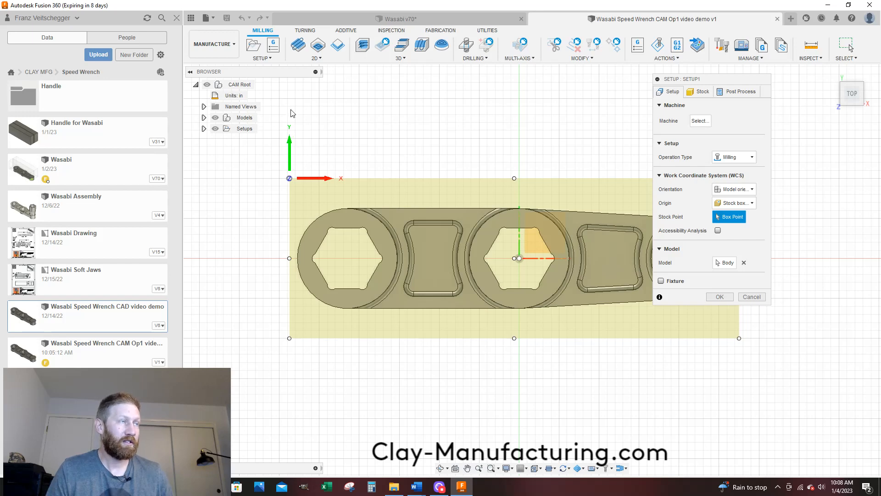
middle_click_drag(291, 138, 322, 168, "shift")
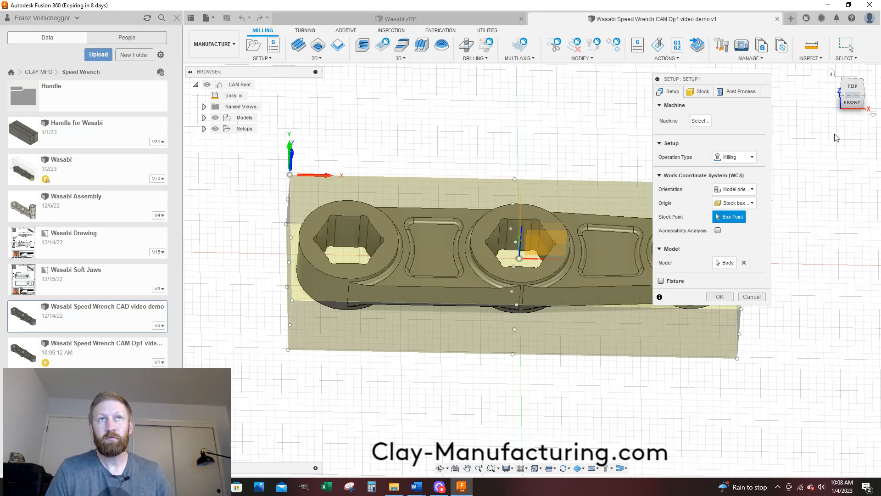
left_click(852, 87)
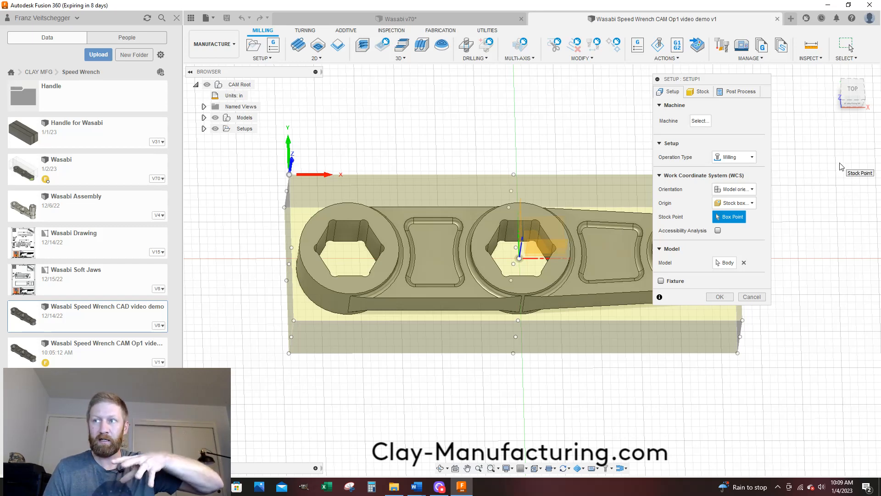
left_click(719, 296)
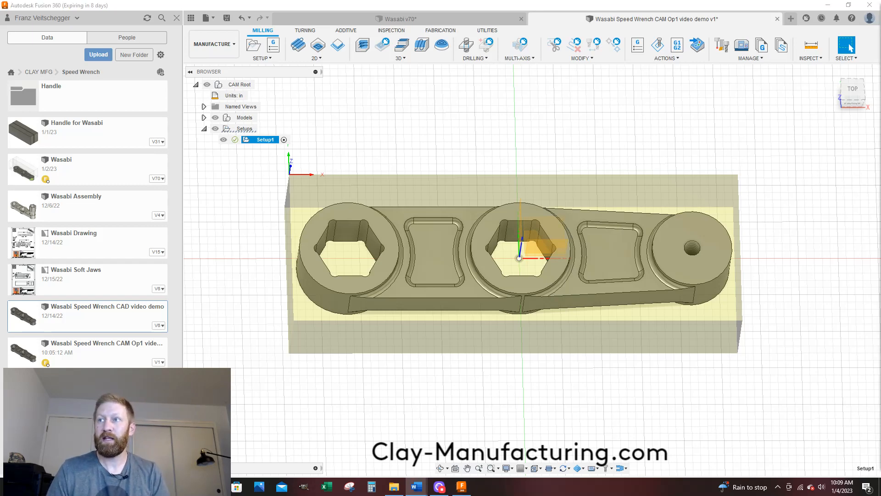
Start a 2D Face operation using tool 1, the 2.48 in face mill from the CLAY_Mini Mill_Aluminum library
left_click(321, 59)
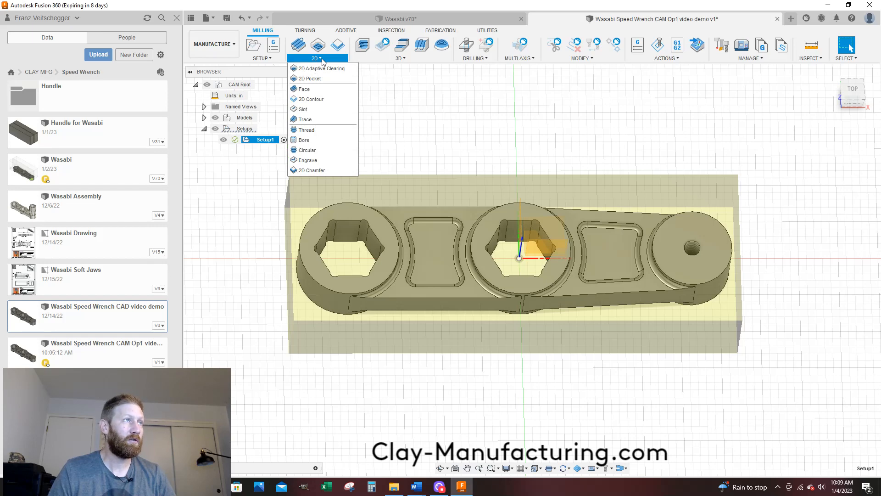
left_click(304, 89)
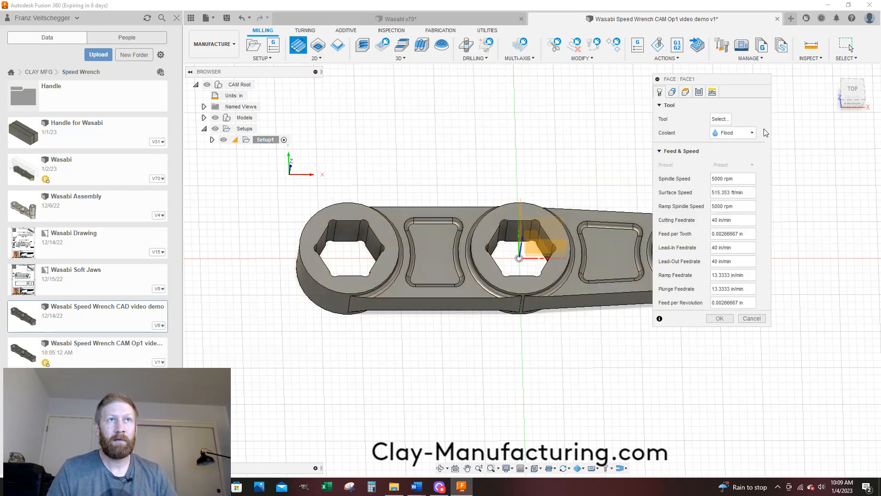
left_click(720, 119)
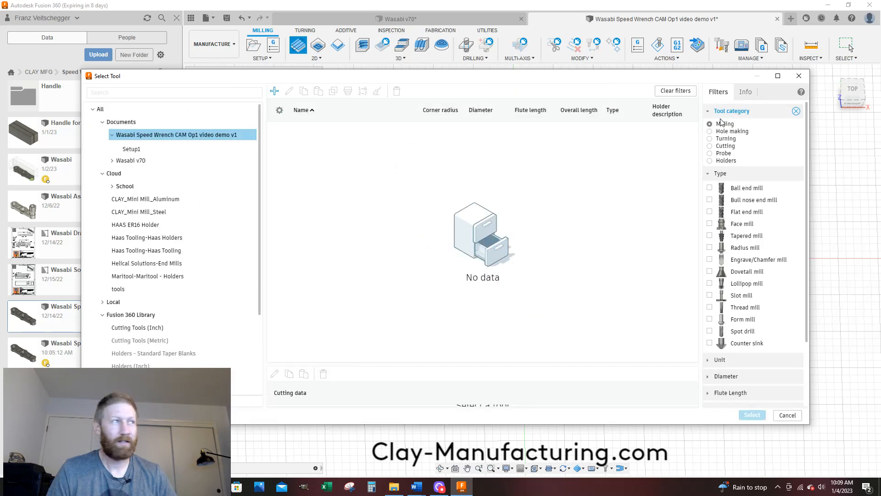
left_click(153, 201)
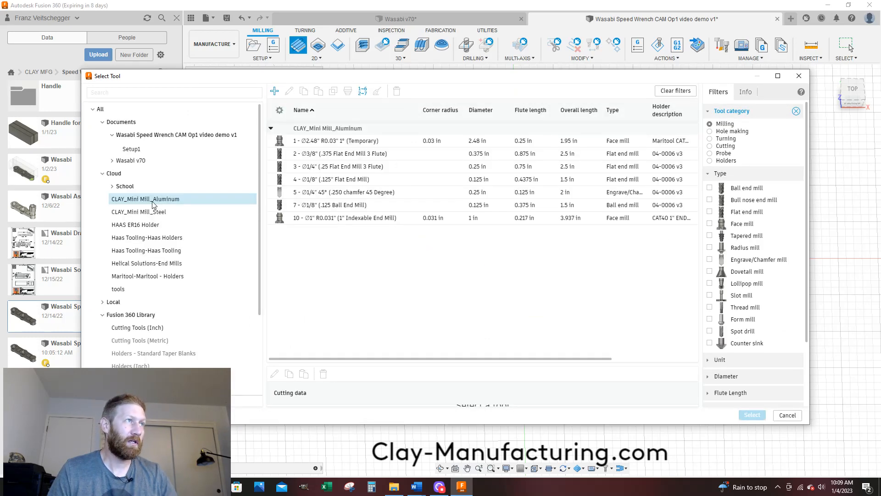
left_click(327, 142)
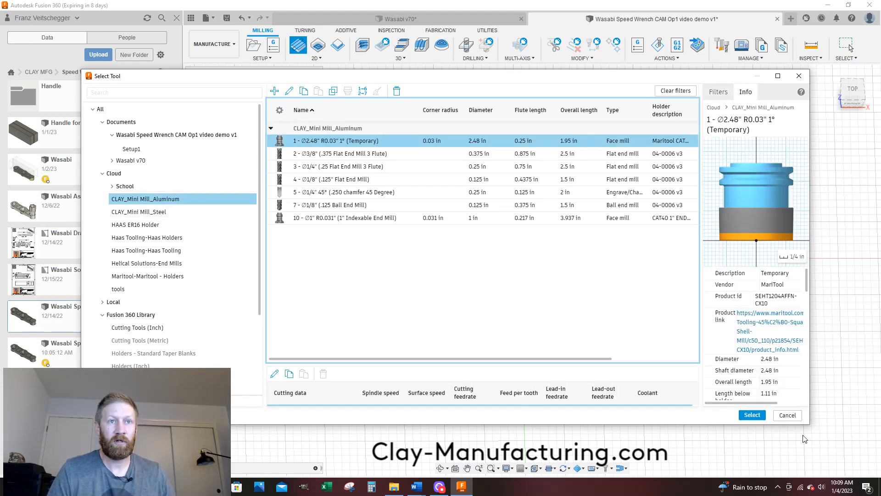
left_click(751, 415)
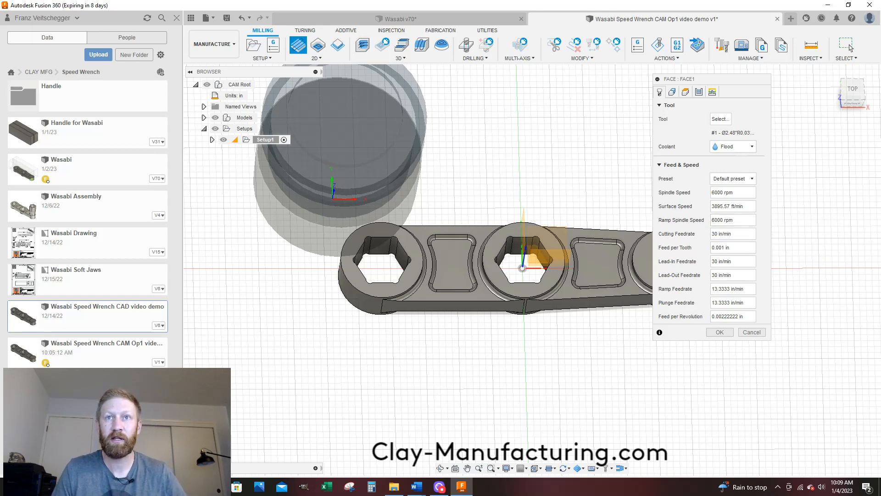
Set the facing stepover to 2.3 in, review the geometry, height and linking settings, and generate the toolpath
left_click(674, 93)
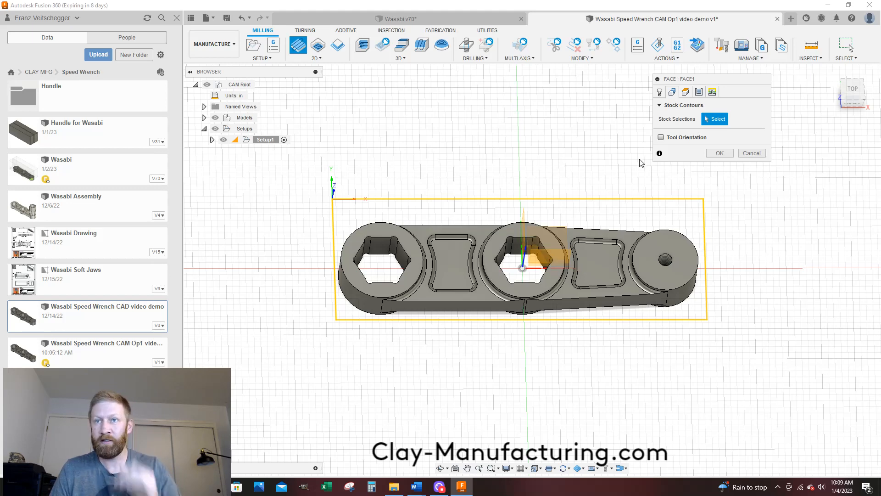
left_click(685, 92)
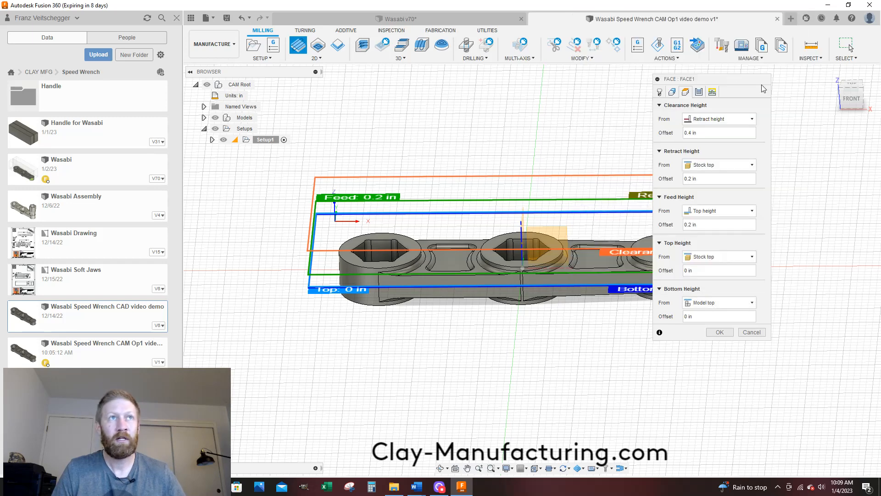
left_click(698, 92)
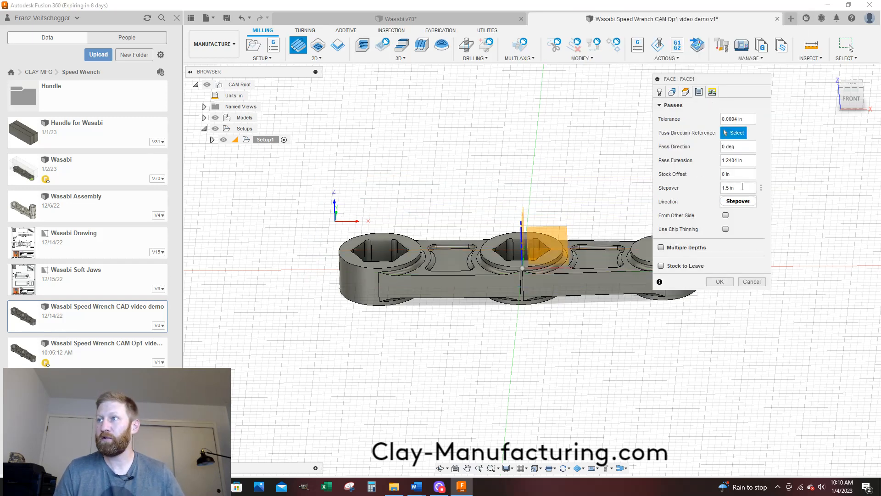
mouse_move(742, 187)
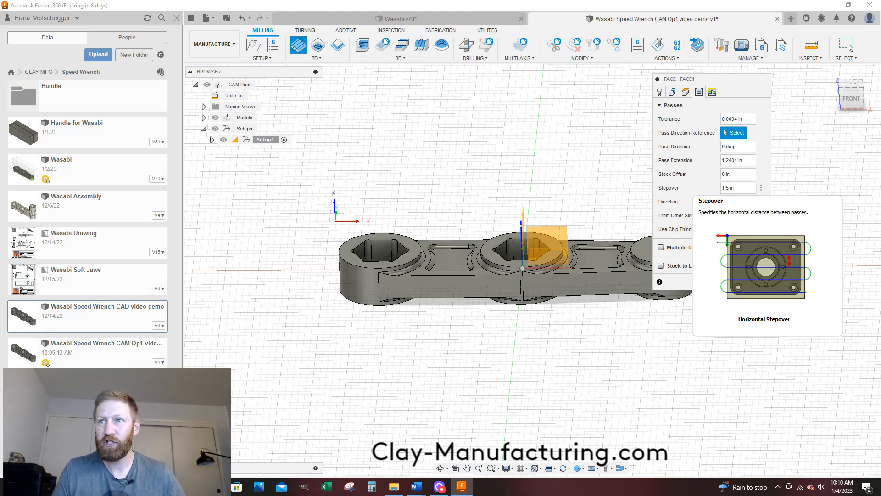
left_click_drag(733, 188, 714, 190)
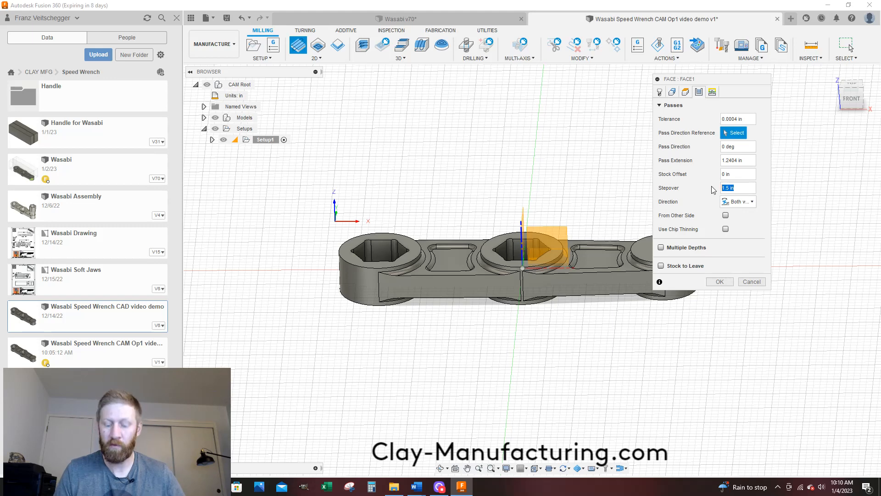
type("2.3")
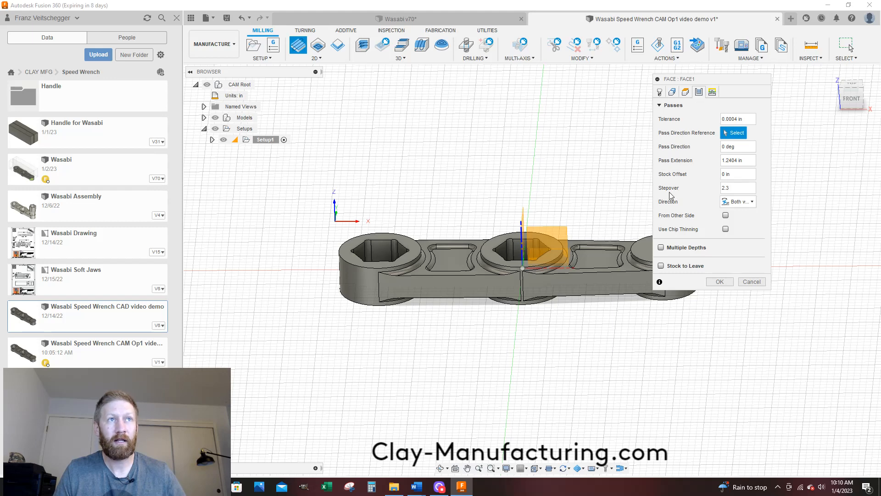
left_click(717, 94)
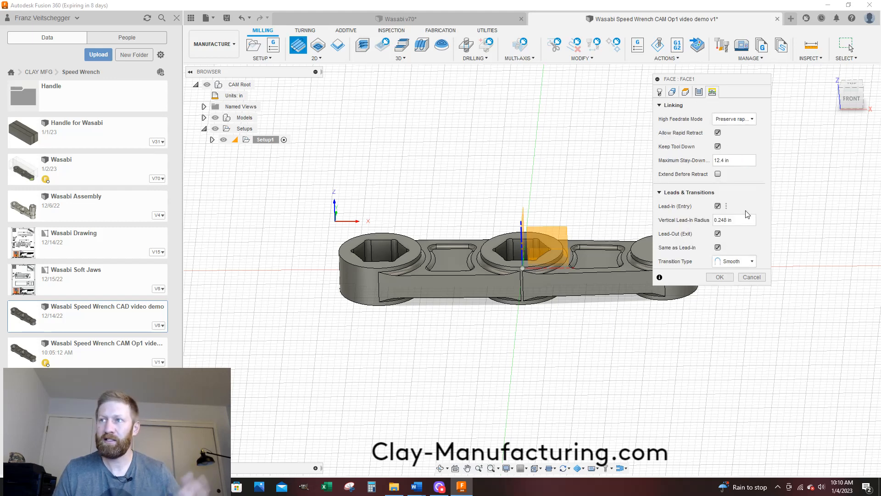
left_click(720, 277)
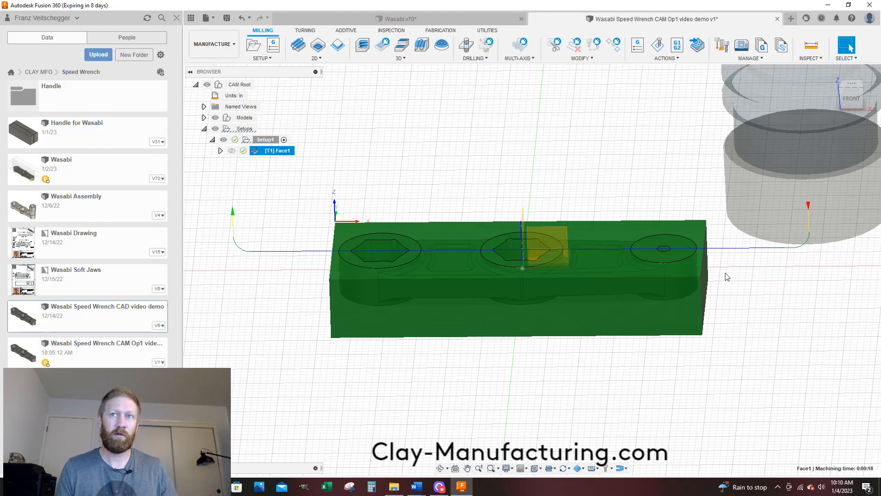
Save the CAM document as a new version
mouse_move(497, 231)
middle_mouse_down("shift")
mouse_move(497, 285)
mouse_move(497, 243)
middle_mouse_up("shift")
left_click(227, 18)
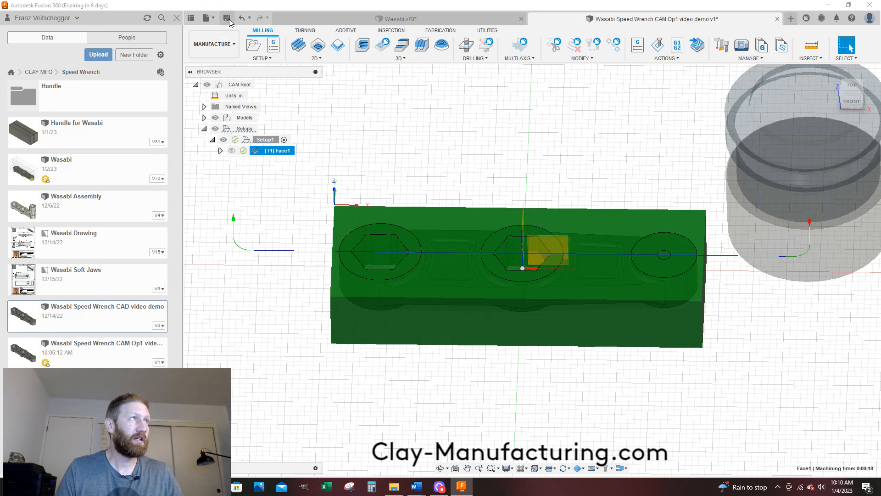
left_click(438, 257)
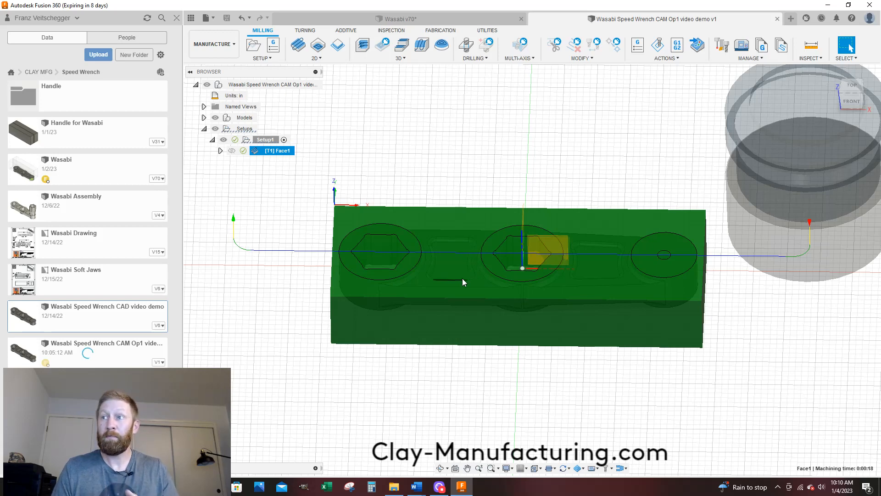
Start a Drill operation using tool 8, the 1/8 in 135° cobalt drill from the CLAY_Mini Mill_Aluminum library, and review its feed per revolution
scroll(521, 349, "down", 2)
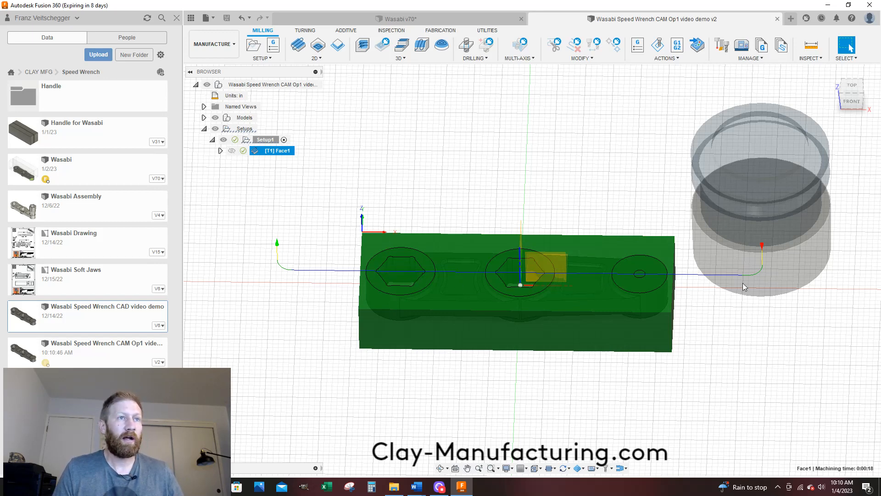
scroll(394, 258, "up", 3)
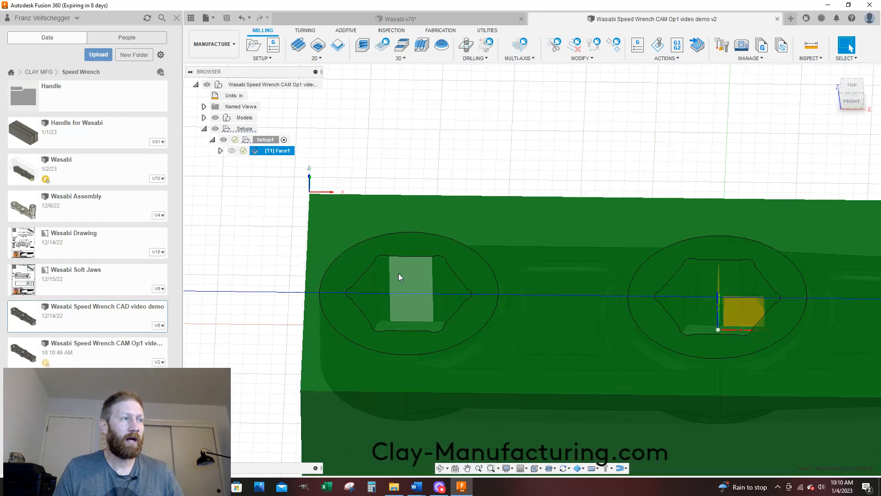
middle_click_drag(398, 273, 399, 291, "shift")
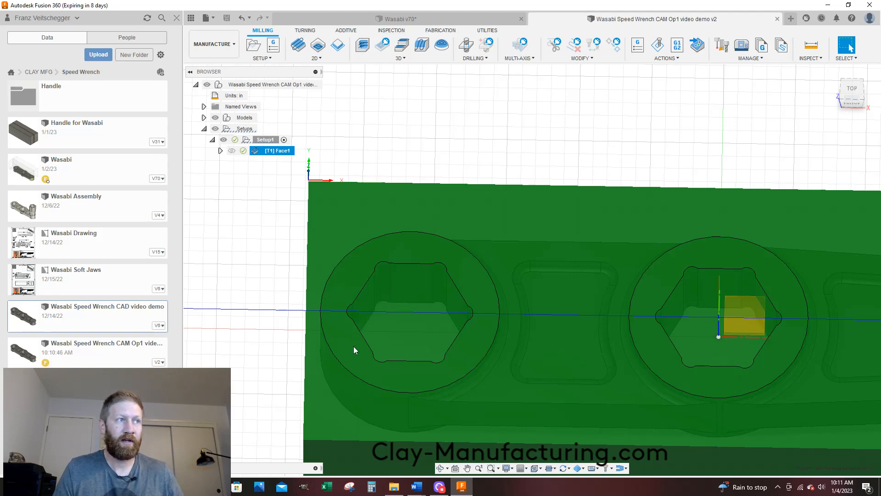
scroll(386, 280, "up", 1)
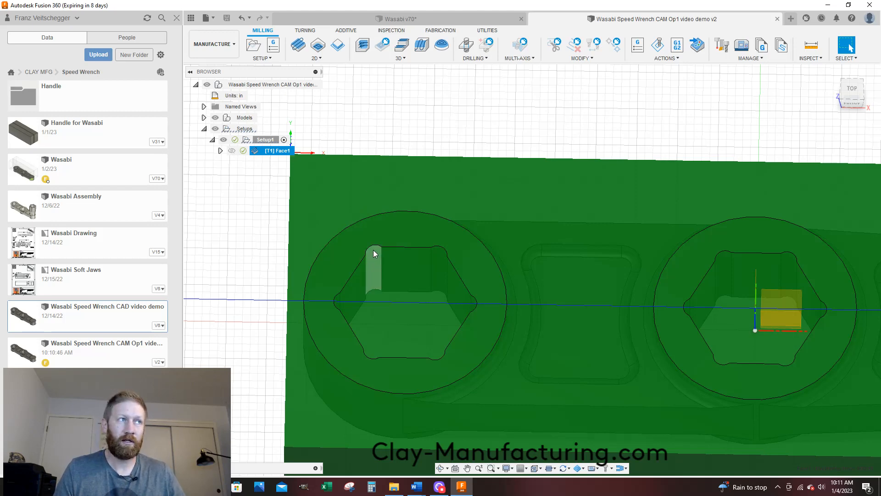
scroll(392, 173, "down", 2)
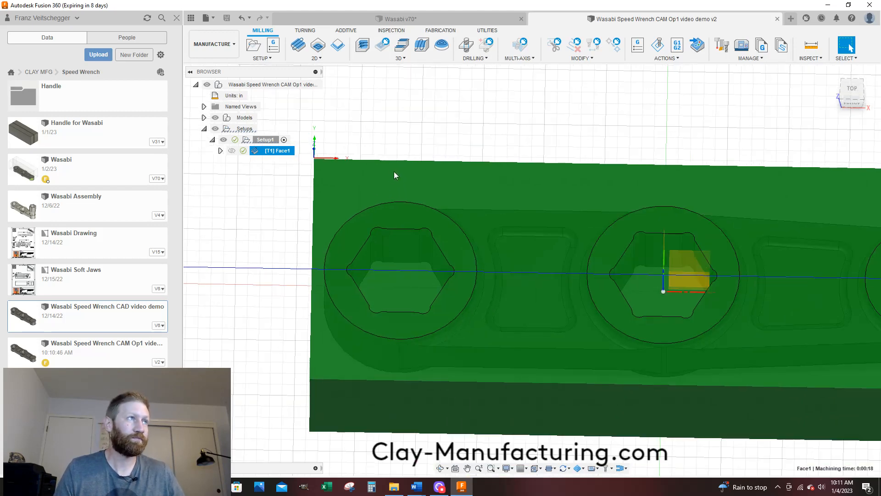
left_click(478, 59)
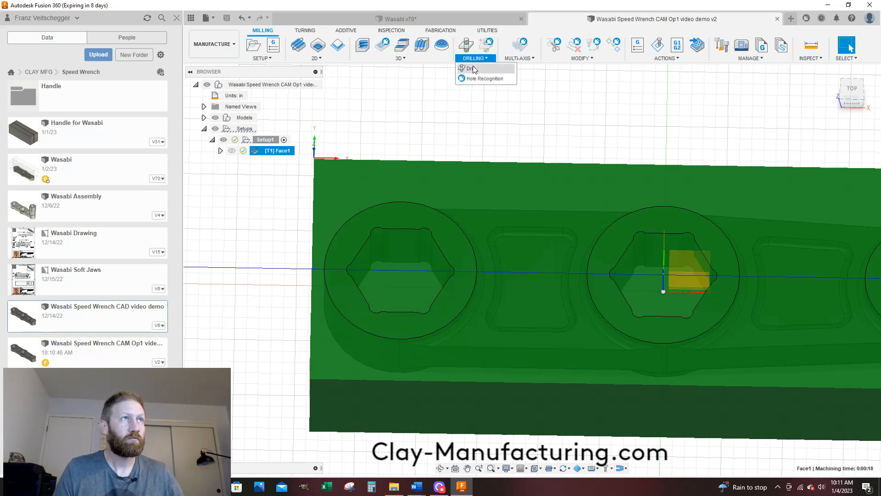
left_click(475, 69)
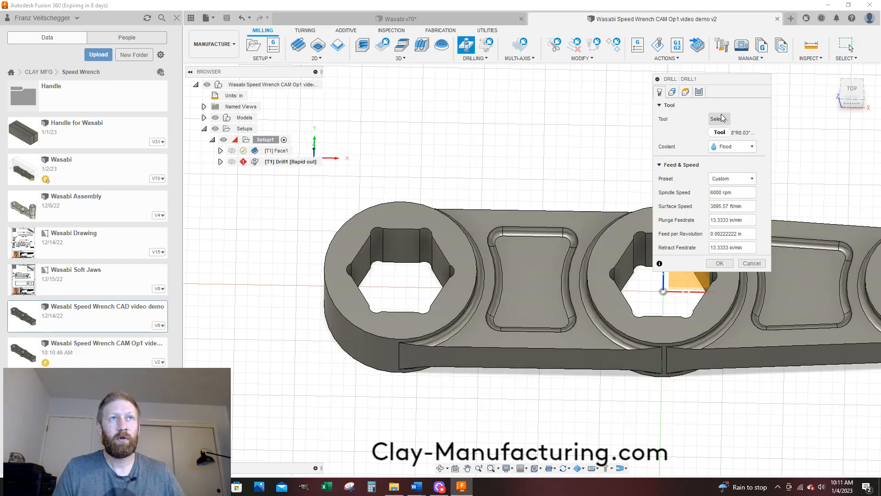
left_click(718, 120)
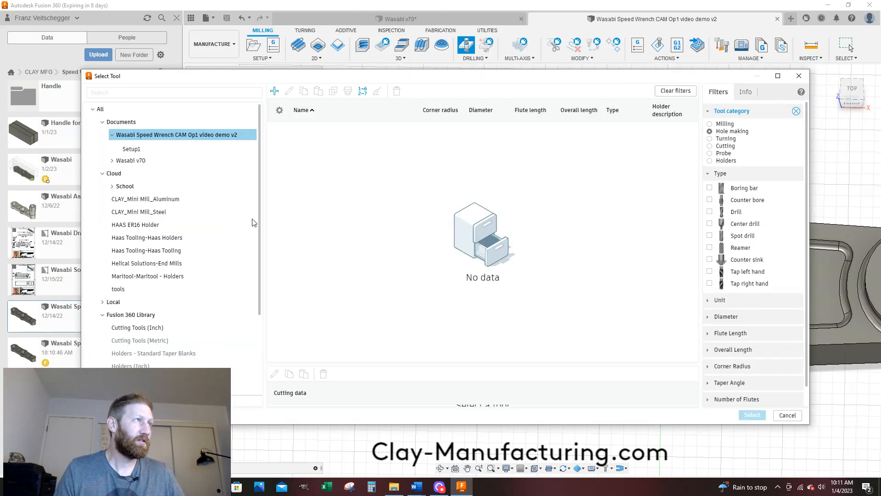
left_click(171, 201)
left_click(189, 199)
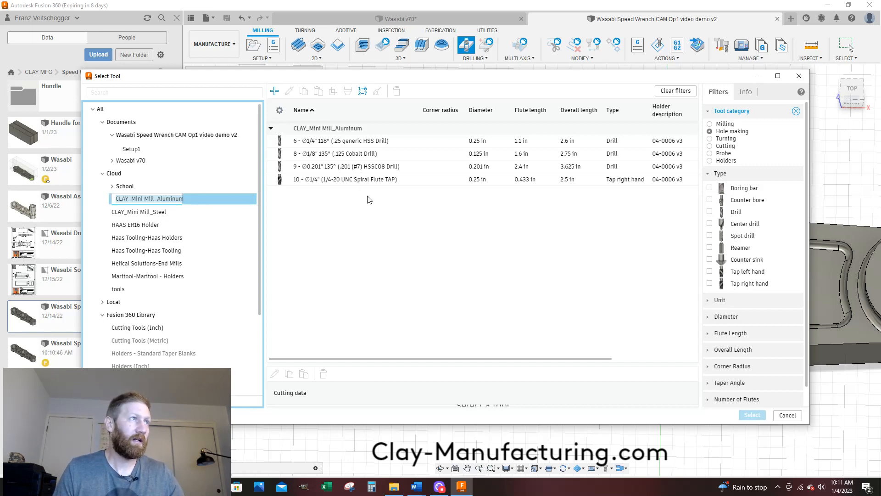
left_click(324, 156)
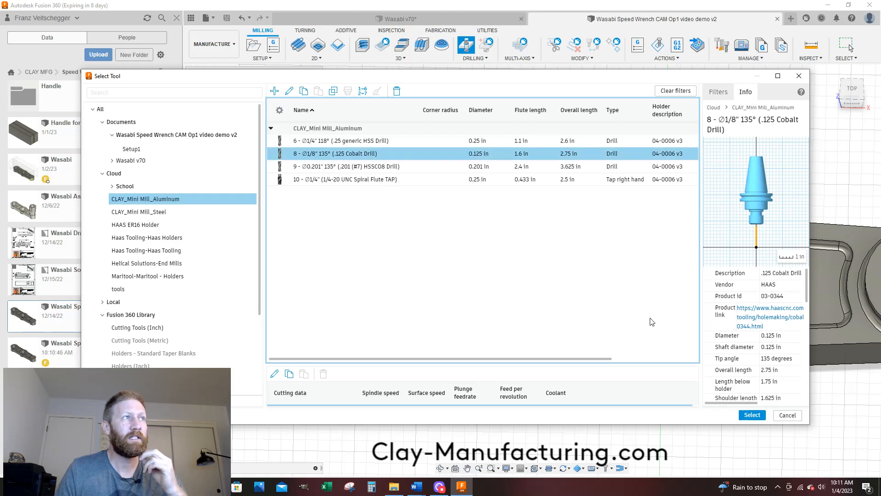
left_click(752, 415)
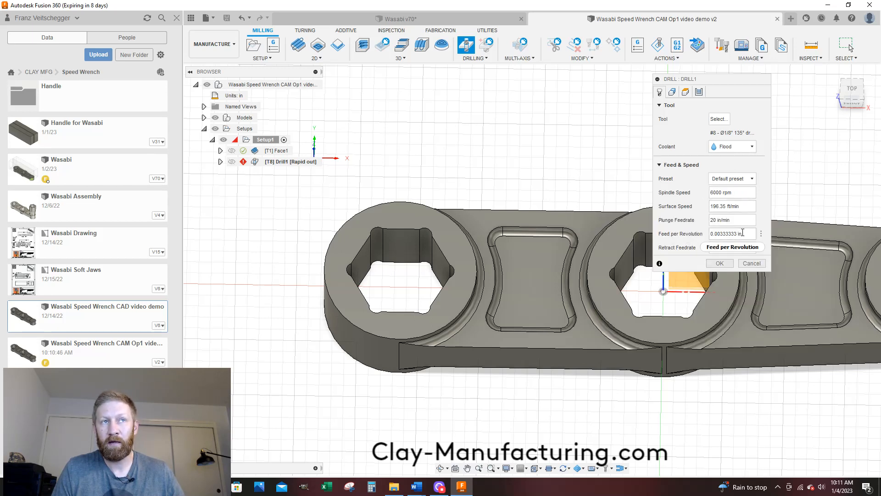
left_click_drag(741, 234, 712, 233)
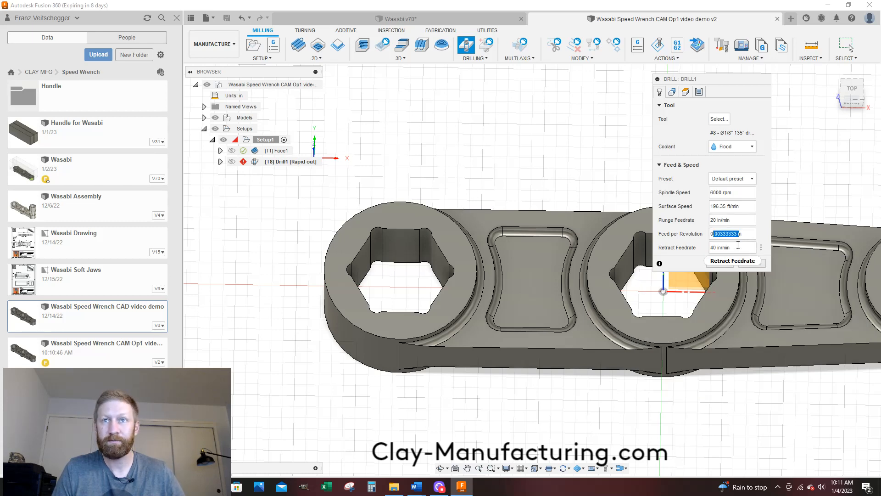
Select five corner relief faces of the end hex socket as hole faces, leaving out the corner nearest the middle socket
left_click(672, 91)
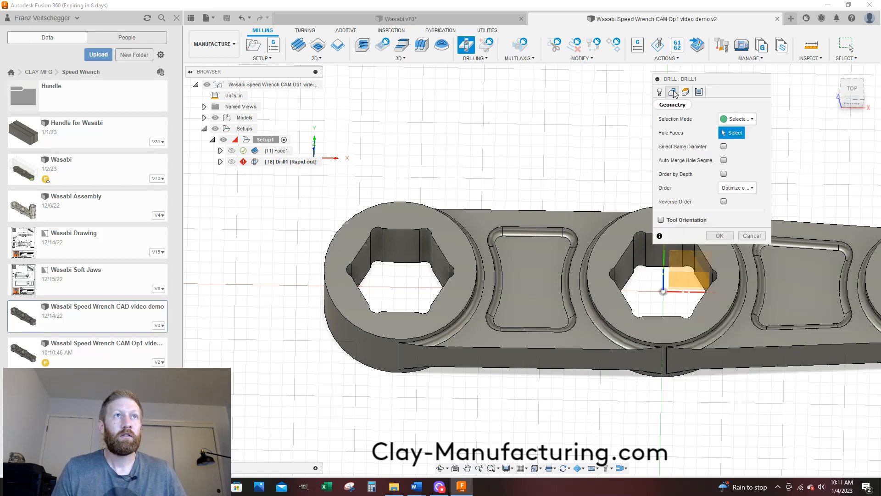
left_click(377, 245)
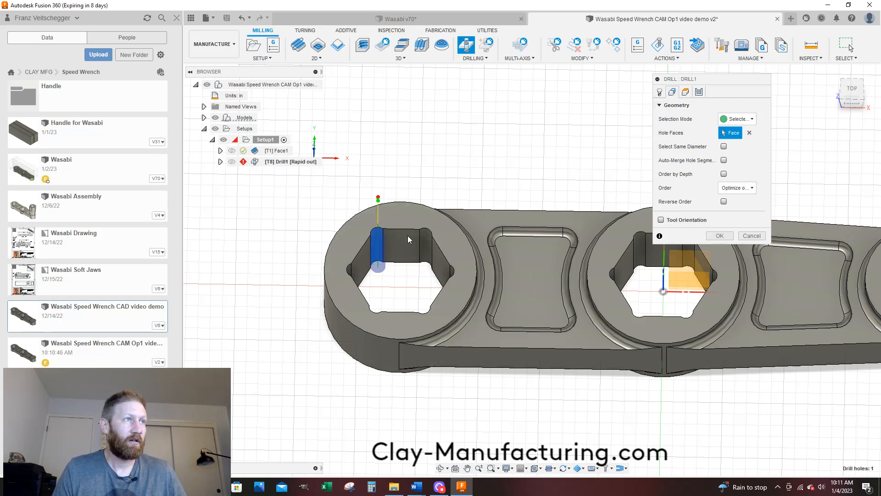
left_click(422, 238)
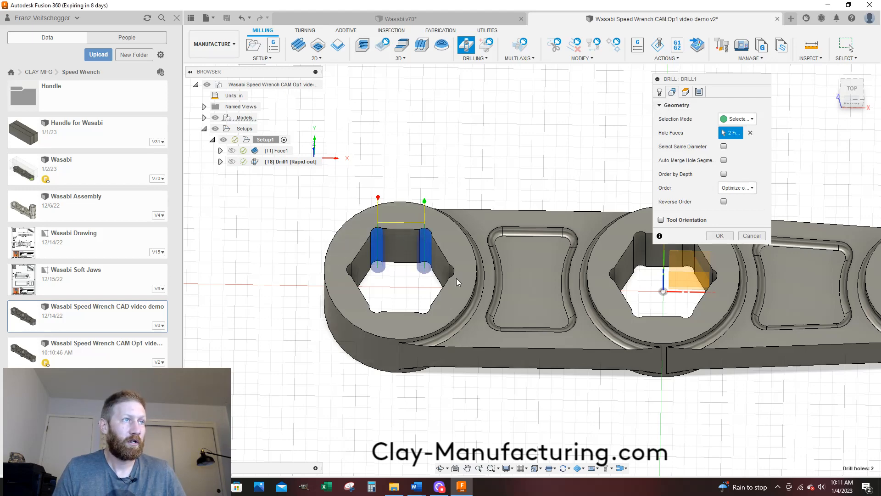
left_click(426, 316)
scroll(282, 284, "down", 2)
scroll(342, 306, "up", 6)
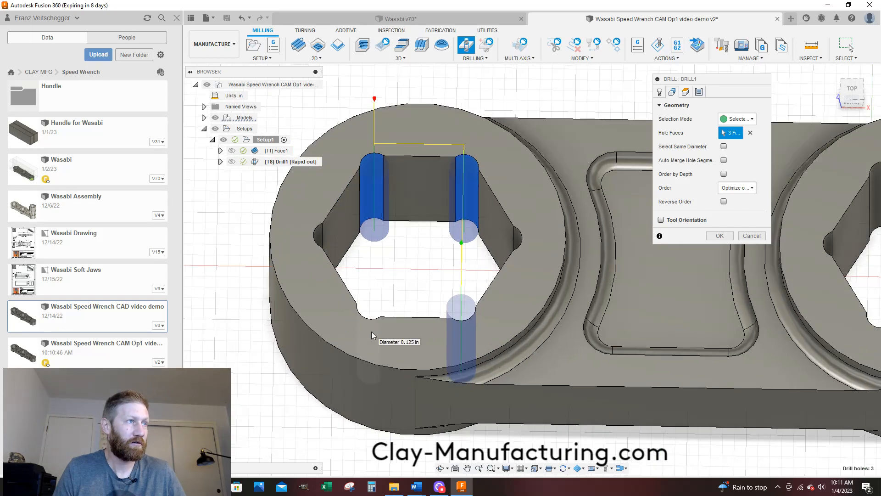
left_click(371, 330)
left_click(316, 246)
scroll(250, 293, "down", 5)
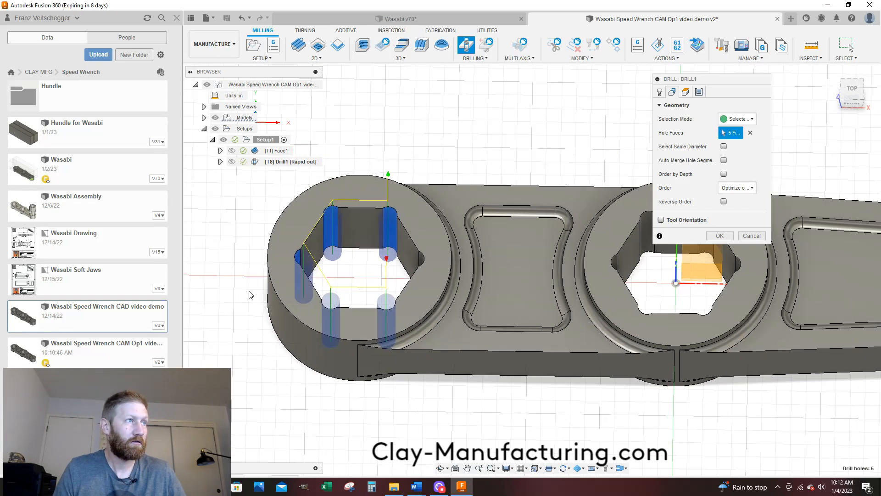
Add all six corner relief faces of the middle hex socket and the remaining corner of the end socket to the hole faces
scroll(488, 267, "up", 2)
scroll(489, 269, "up", 2)
left_click(502, 255)
left_click(566, 242)
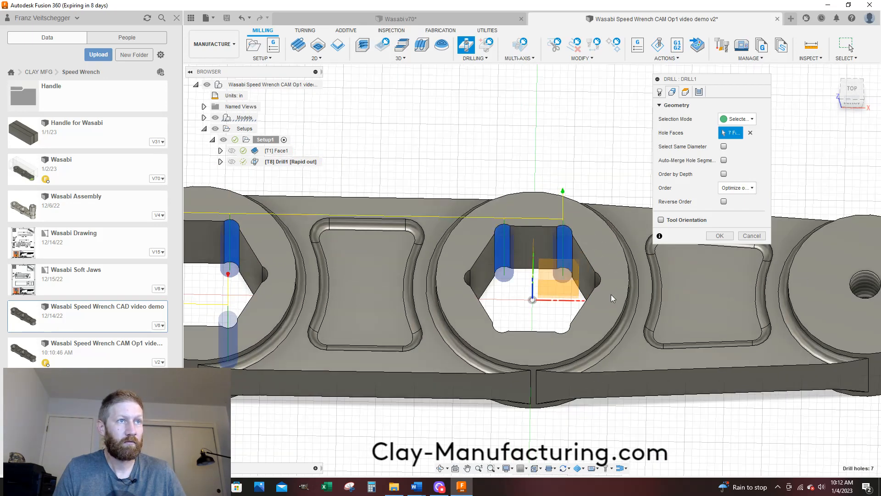
left_click(600, 292)
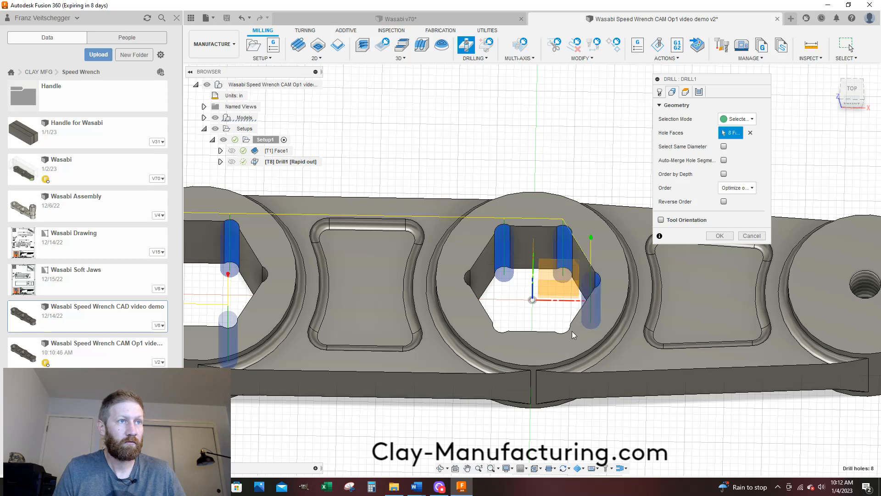
left_click(565, 343)
left_click(504, 344)
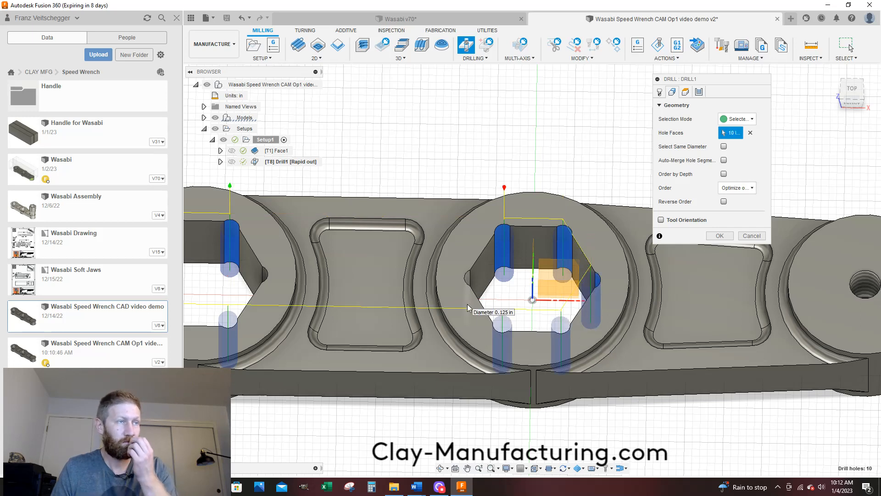
left_click(469, 279)
scroll(578, 314, "down", 2)
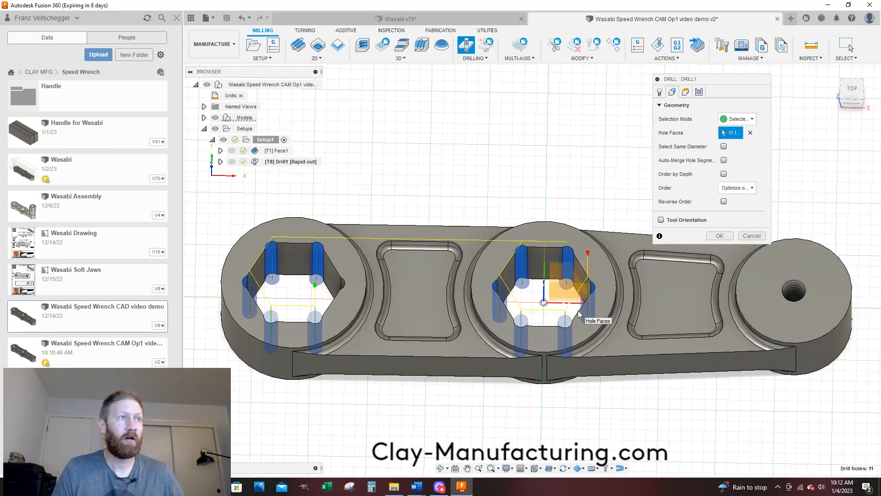
left_click(345, 287)
scroll(431, 174, "down", 1)
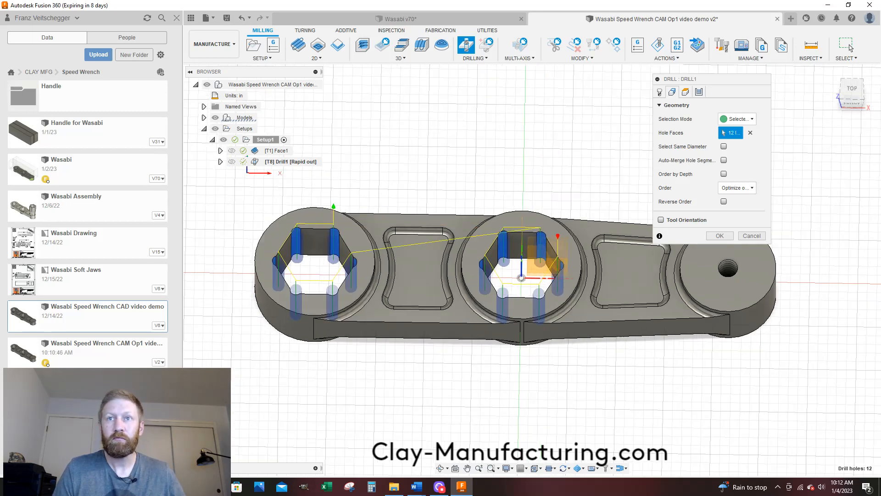
Viewing the part from the front, enable Drill Tip Through Bottom and set the break-through depth to 0.01 in
middle_click_drag(554, 368, 569, 197, "shift")
left_click(851, 92)
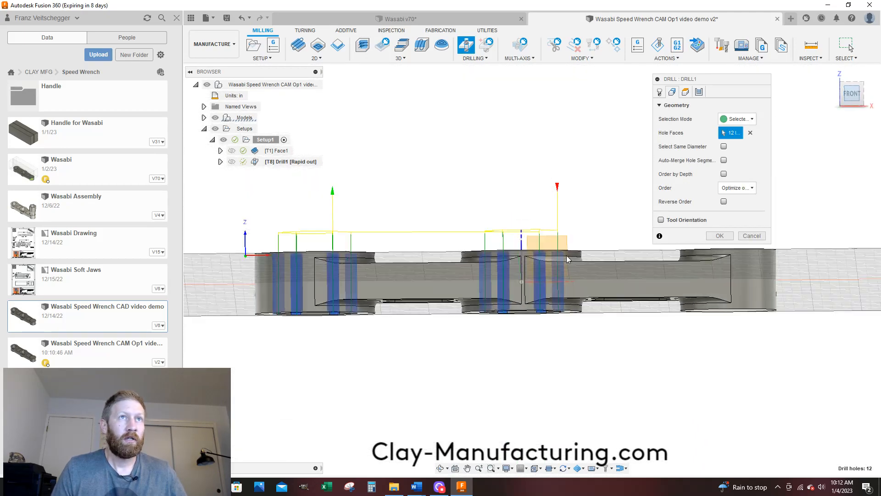
left_click(685, 92)
scroll(493, 298, "up", 5)
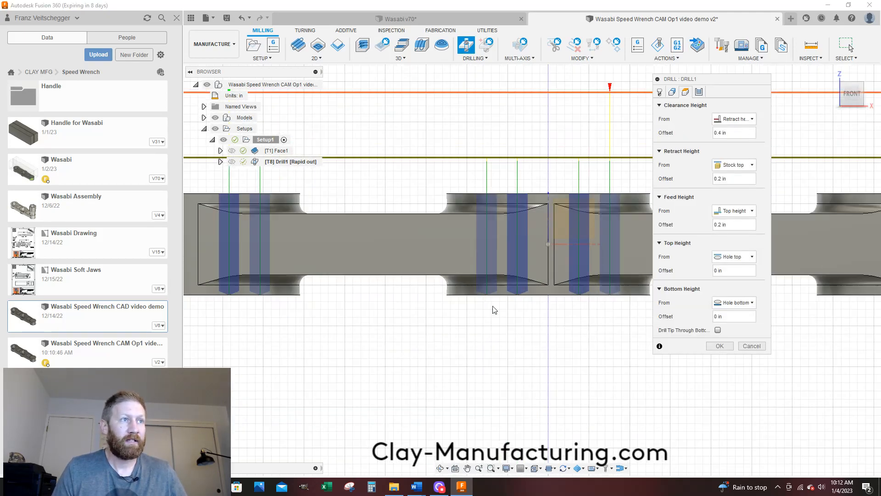
scroll(496, 294, "up", 5)
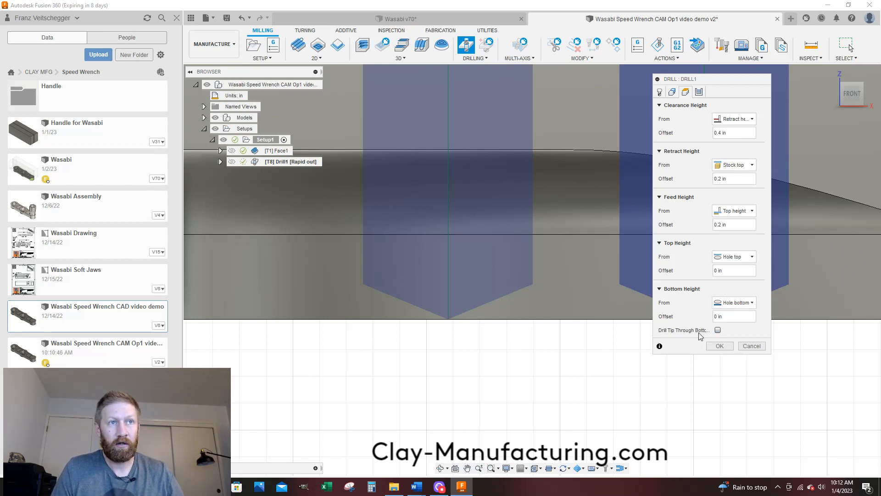
left_click(718, 330)
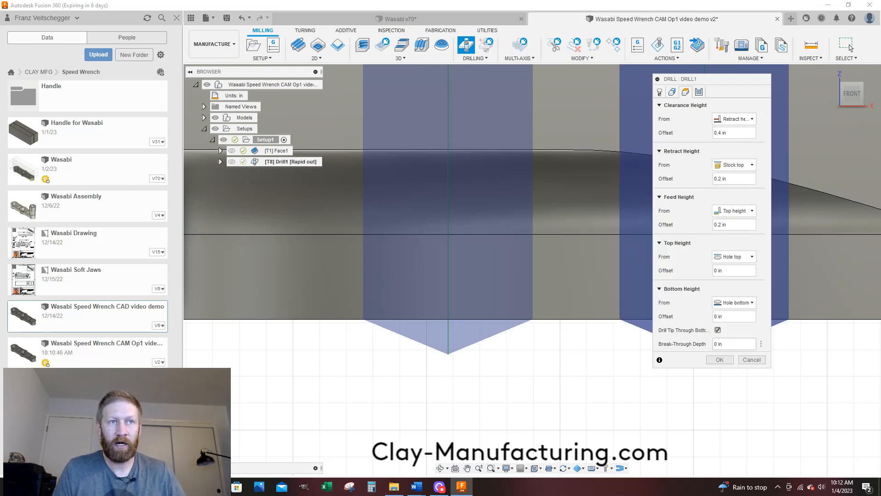
left_click_drag(727, 344, 707, 343)
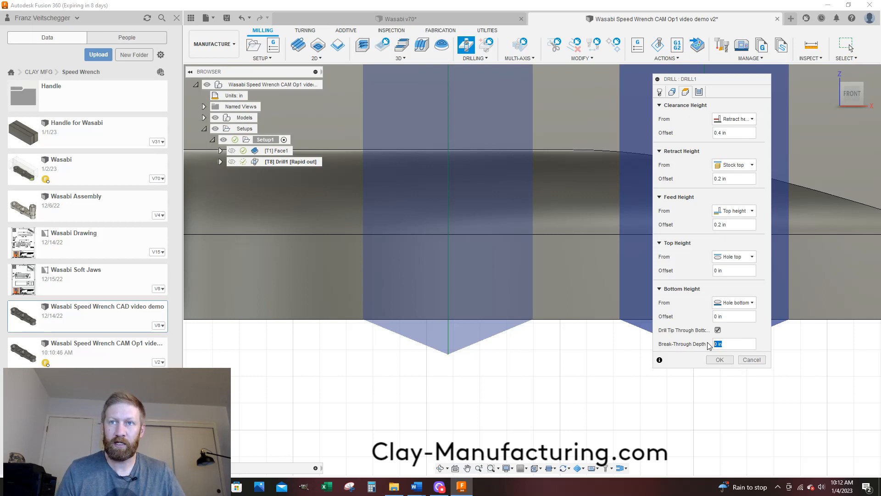
type(".01")
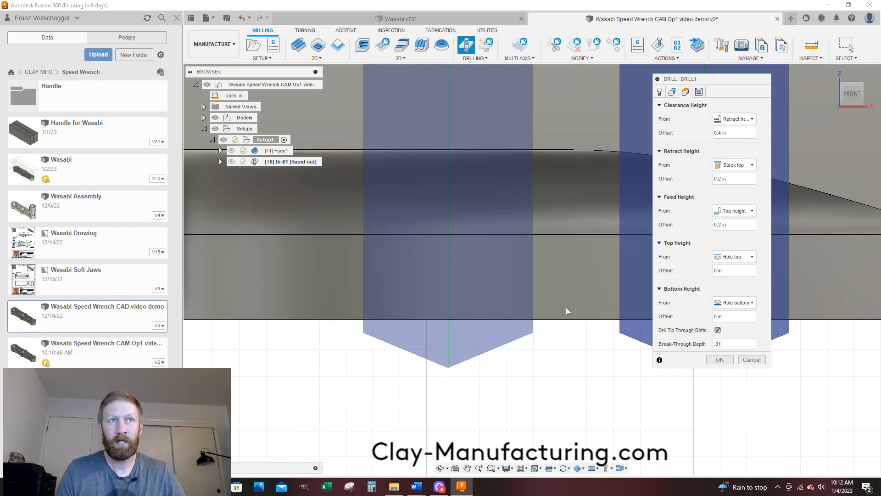
Set the drilling cycle type to Deep drilling - full retract with a pecking depth of 0.3 in
left_click(699, 92)
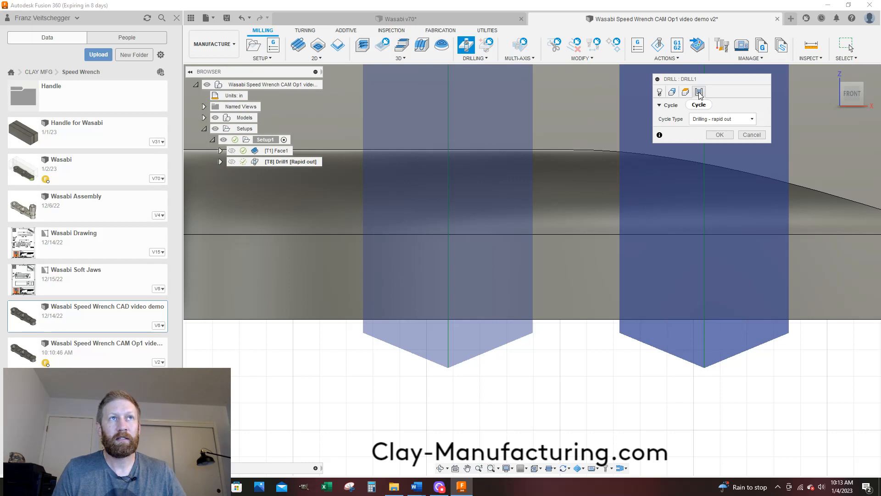
left_click(741, 120)
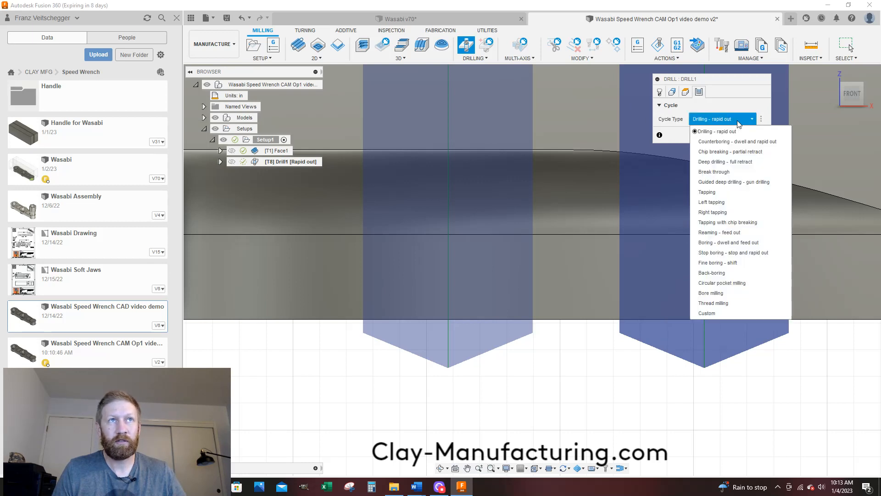
left_click(740, 166)
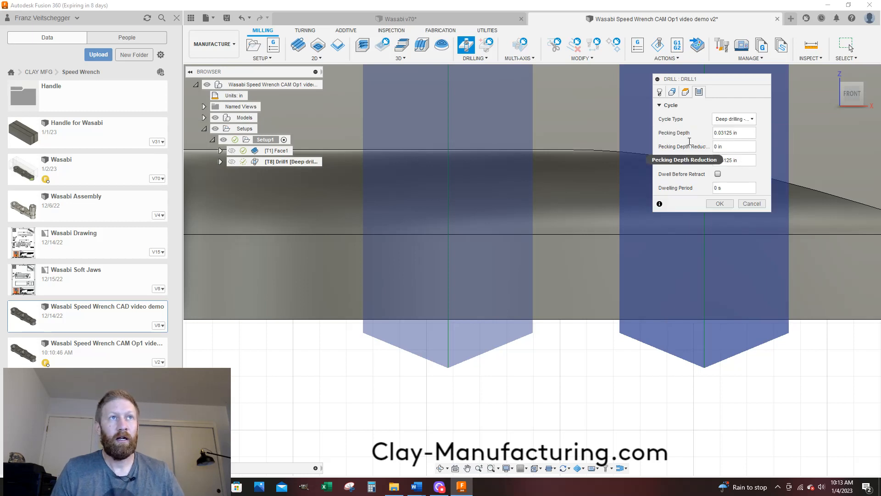
left_click_drag(752, 134, 709, 137)
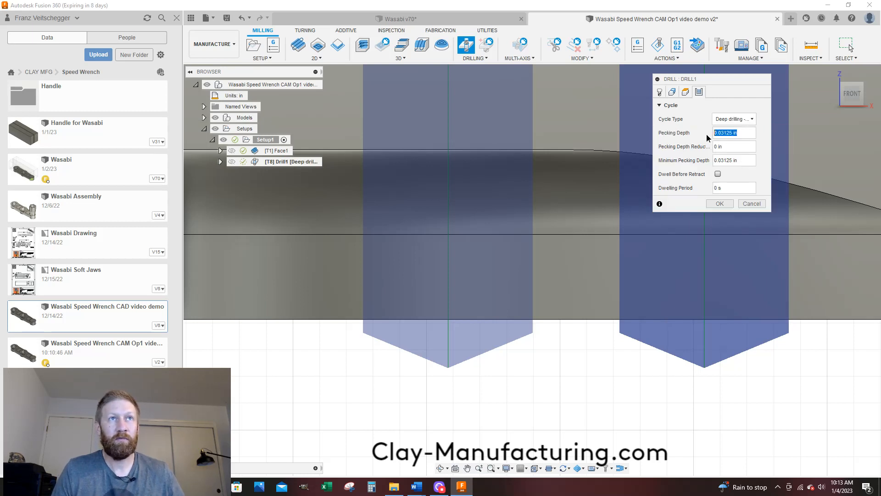
key("BackSpace")
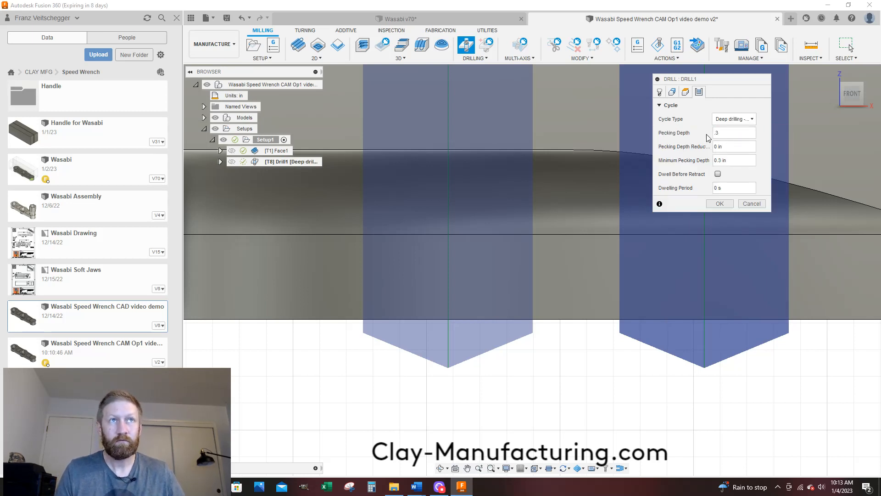
Set the pecking depth reduction and minimum pecking depth to 0.125 in each, and generate the drill toolpath
left_click_drag(721, 146, 712, 148)
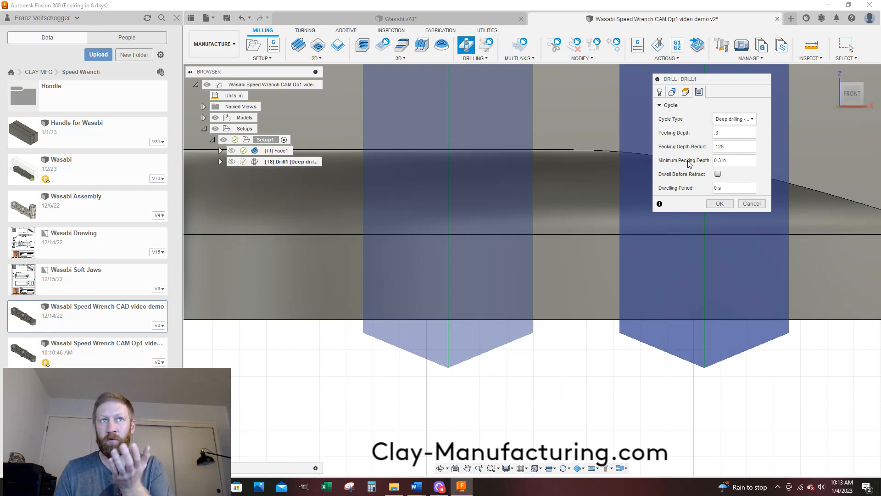
left_click_drag(735, 160, 706, 164)
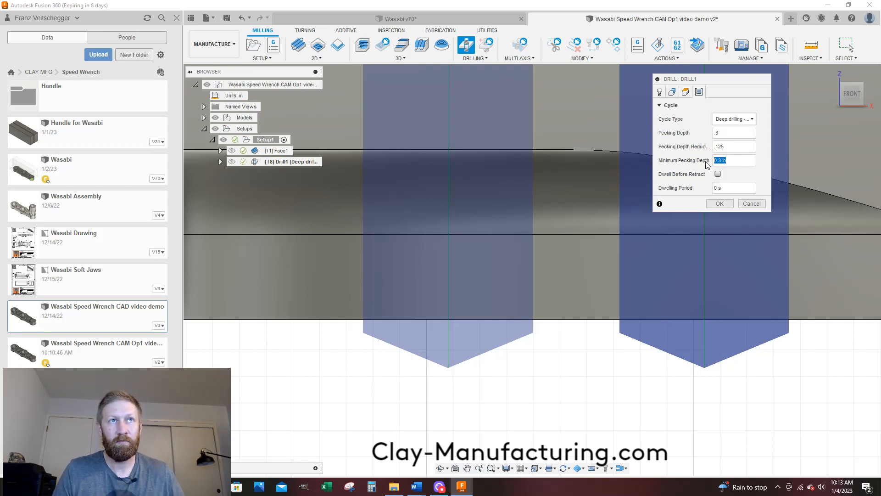
key("BackSpace")
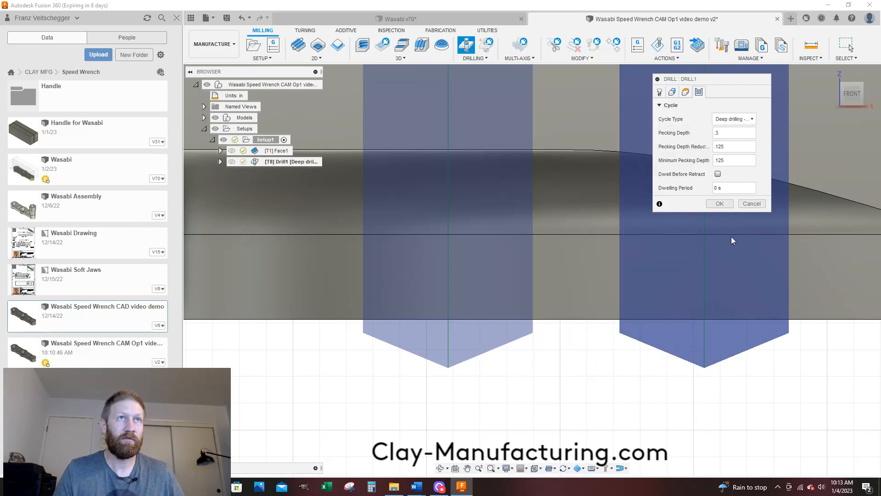
left_click(720, 204)
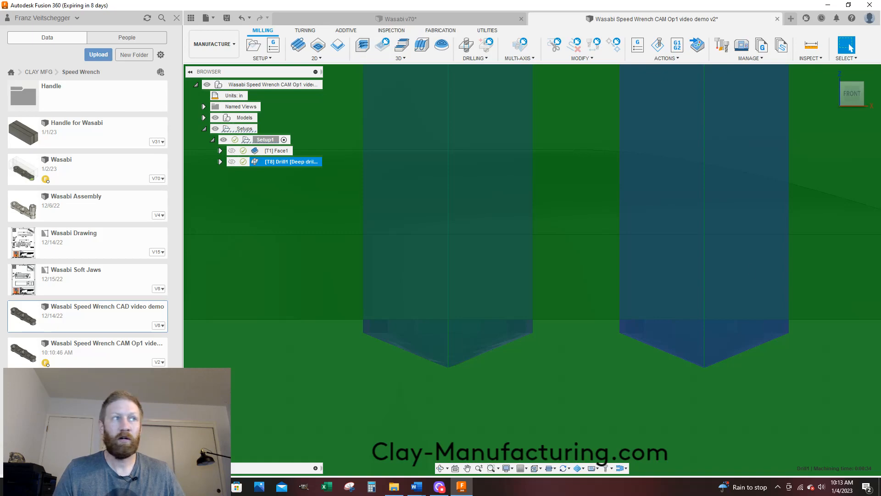
scroll(557, 244, "down", 10)
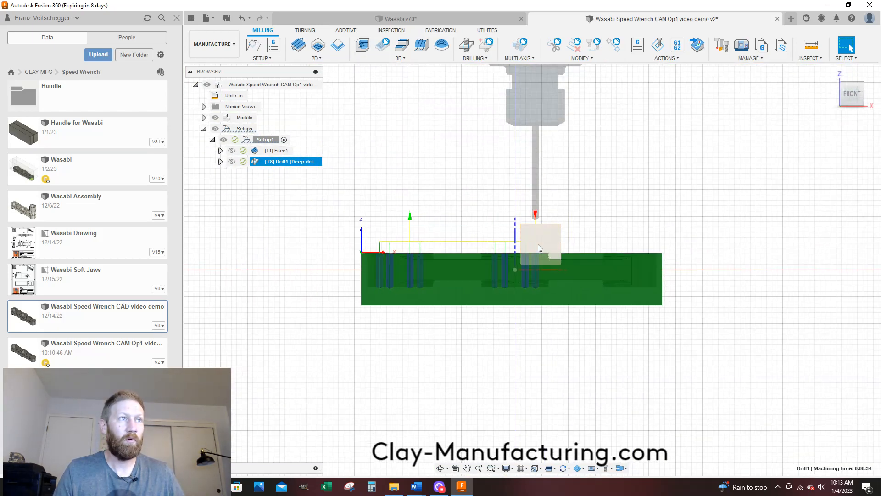
middle_click_drag(537, 244, 535, 275, "shift")
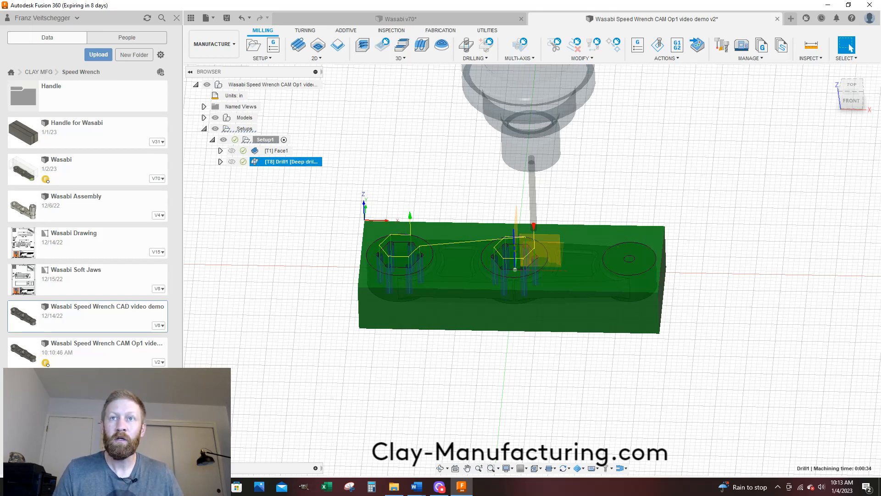
Start a 3D Adaptive Clearing operation using tool 2, the 3/8 in 3-flute flat end mill from the CLAY_Mini Mill_Aluminum library
left_click(401, 60)
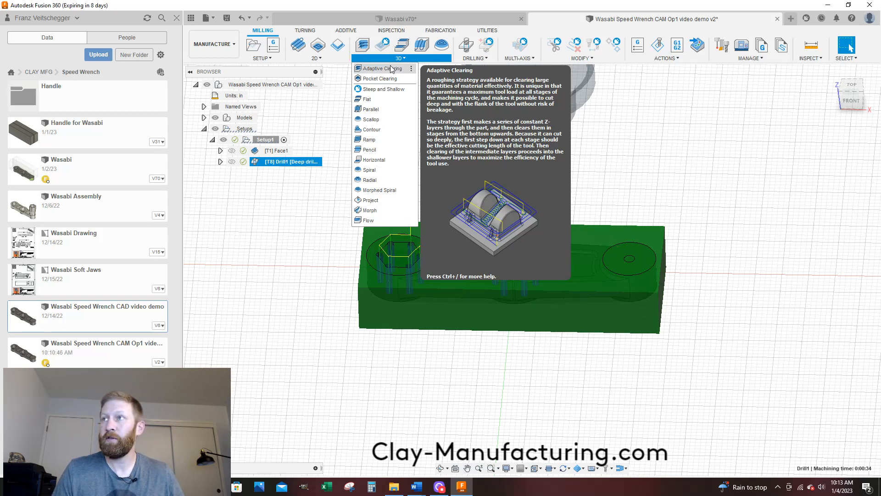
left_click(392, 69)
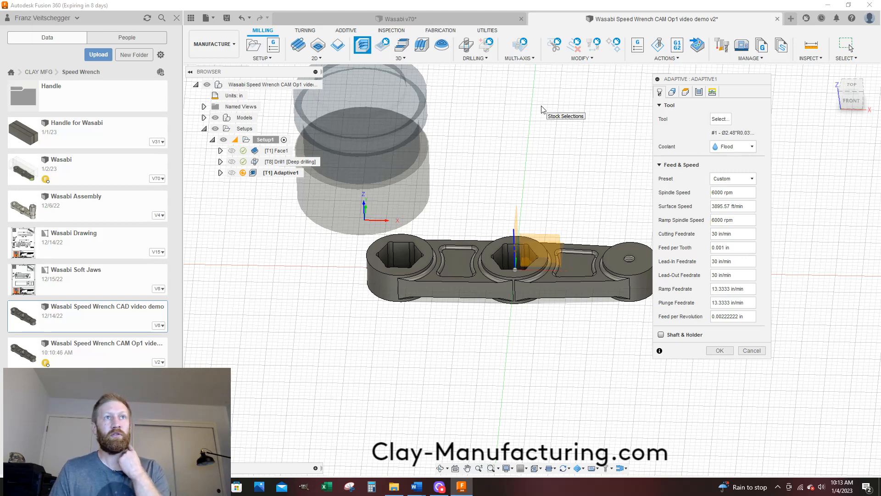
left_click(721, 119)
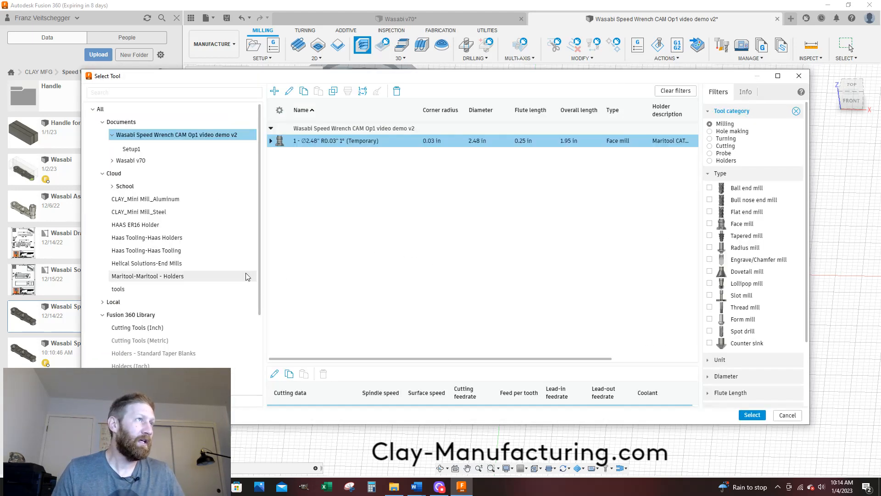
left_click(147, 200)
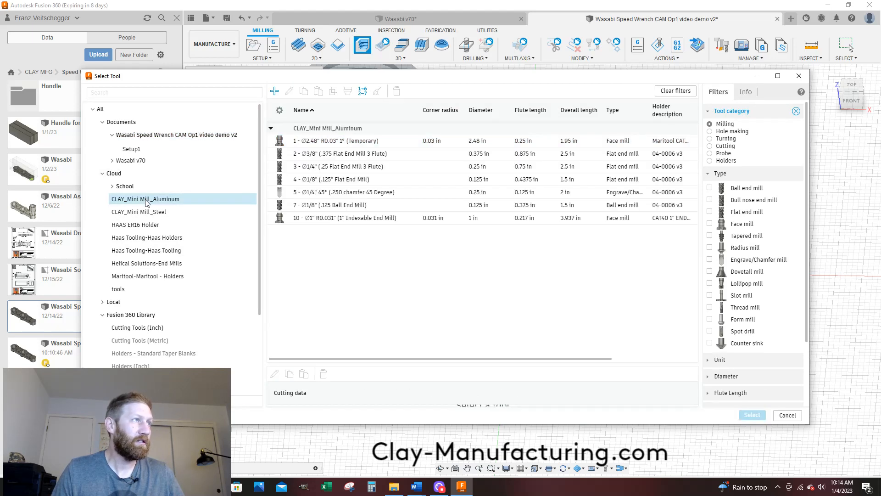
left_click(338, 156)
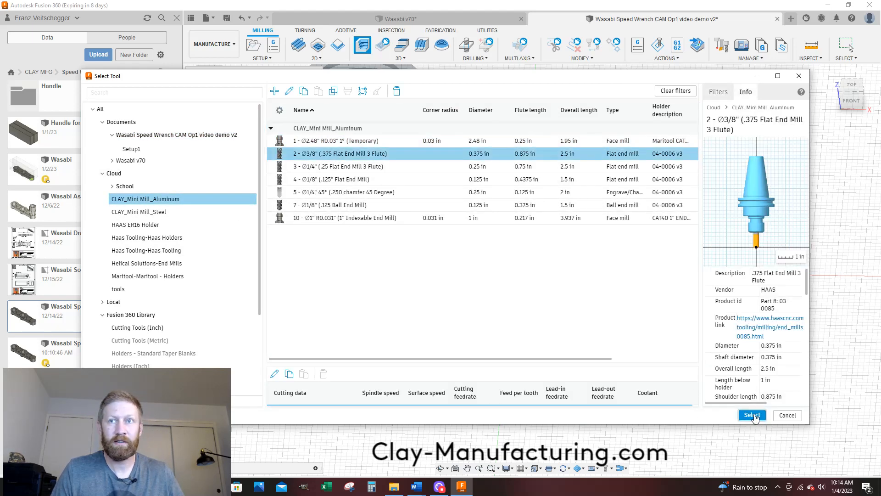
left_click(753, 415)
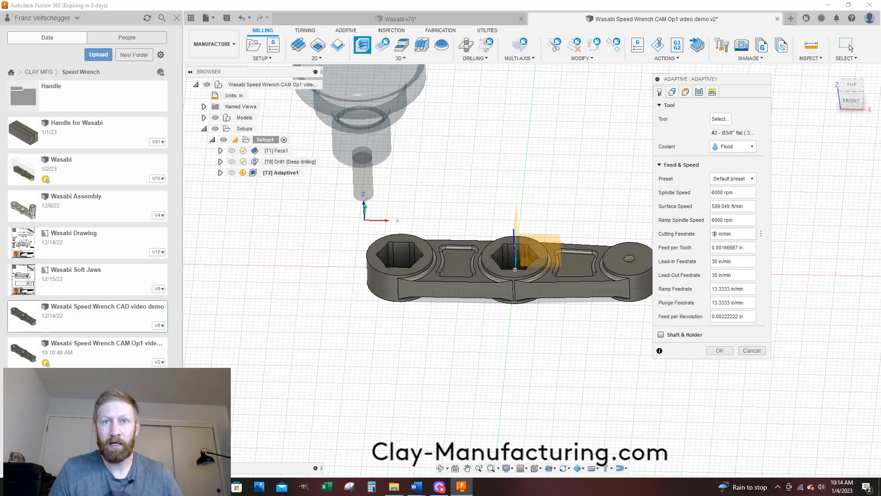
Set the adaptive operation's cutting feedrate to 60 in/min
key("BackSpace")
type("6")
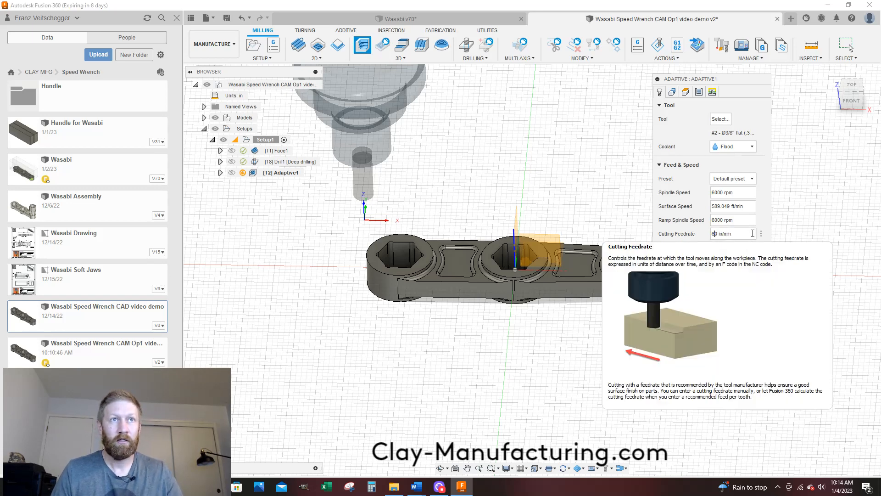
key("Return")
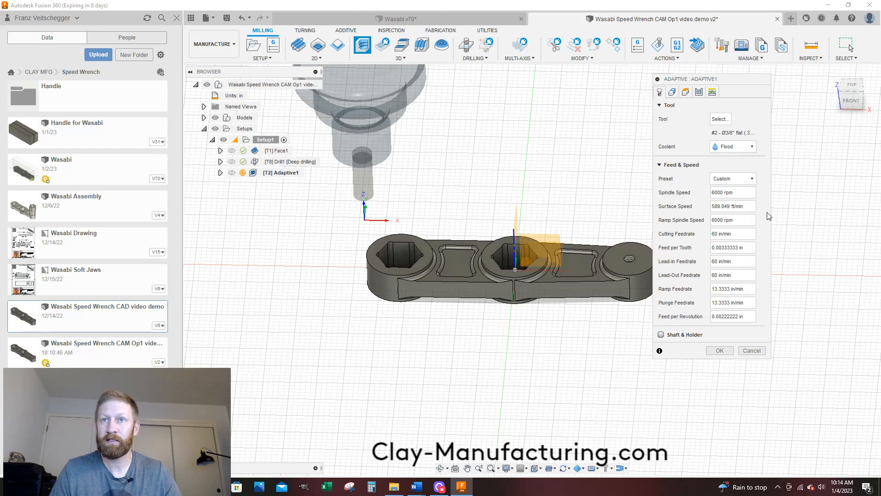
Turn off Rest Machining in the adaptive operation's geometry settings
left_click(673, 92)
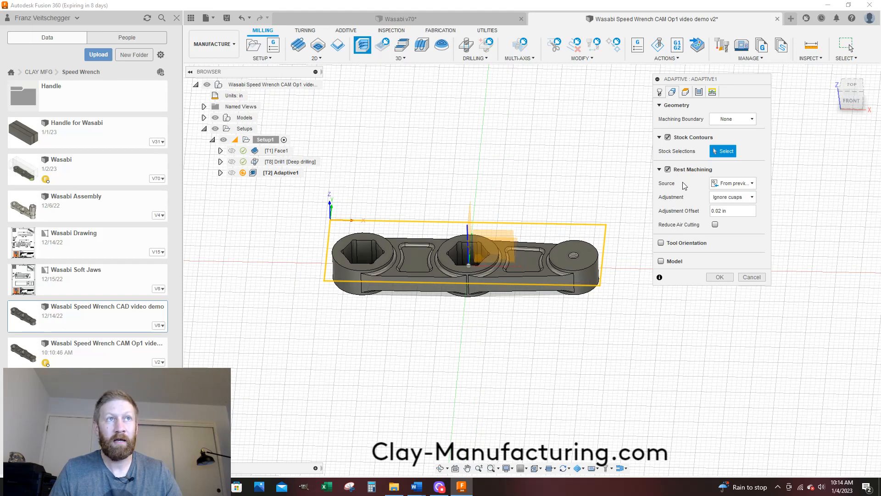
left_click(669, 170)
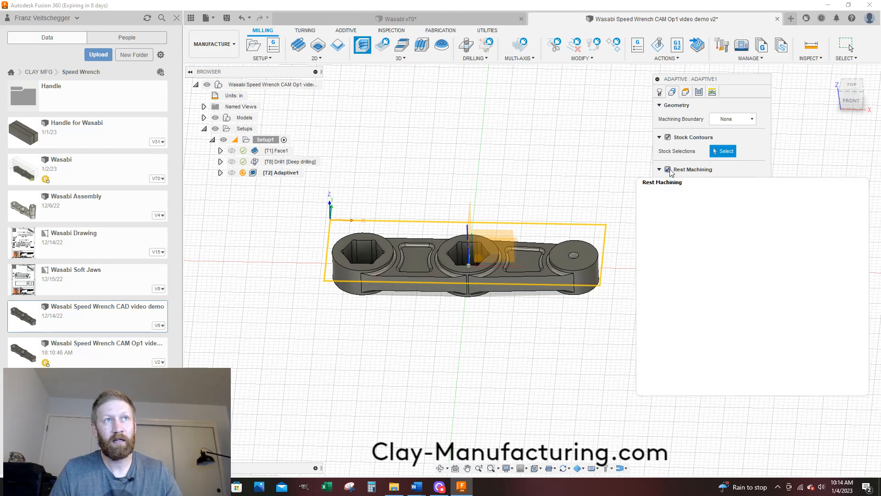
left_click_drag(698, 81, 670, 86)
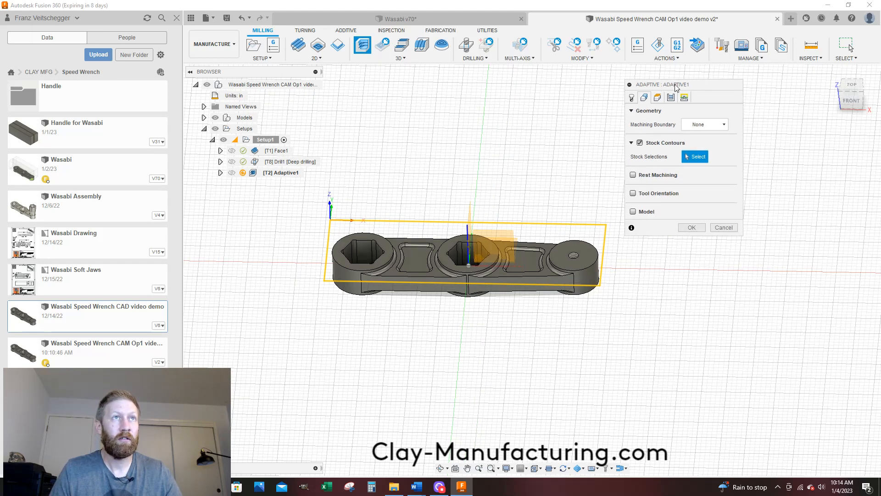
Viewing the part from the front, offset the adaptive operation's bottom height by -0.02 in from the model bottom
left_click(663, 99)
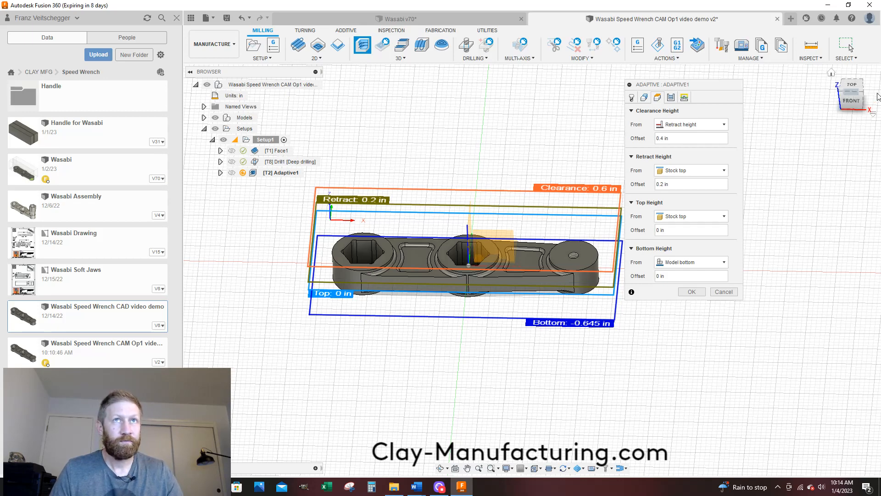
left_click(851, 100)
scroll(569, 279, "up", 5)
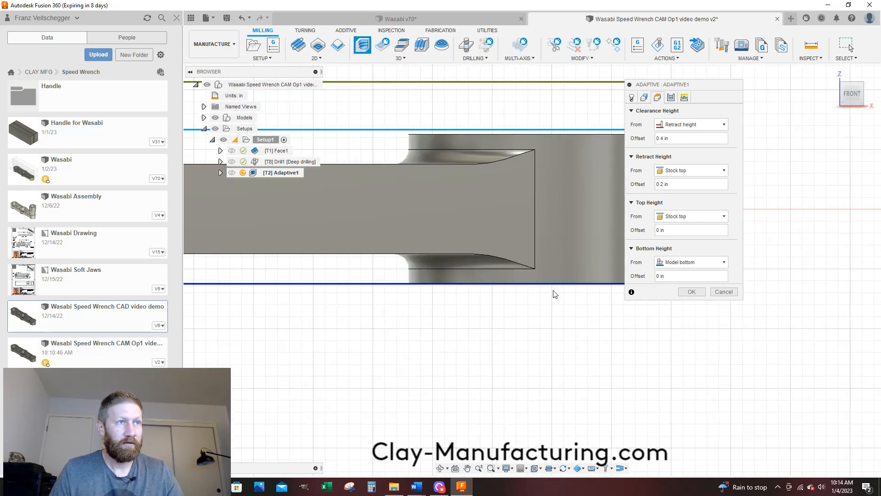
left_click(670, 277)
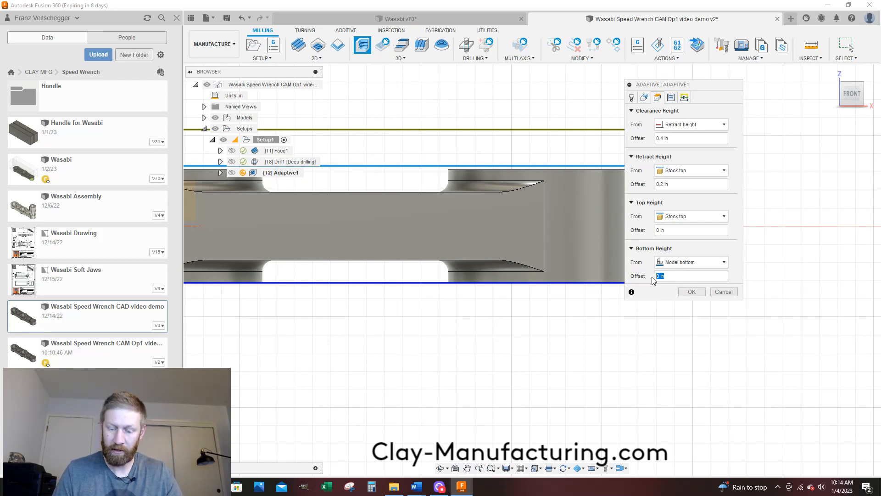
type("-.02")
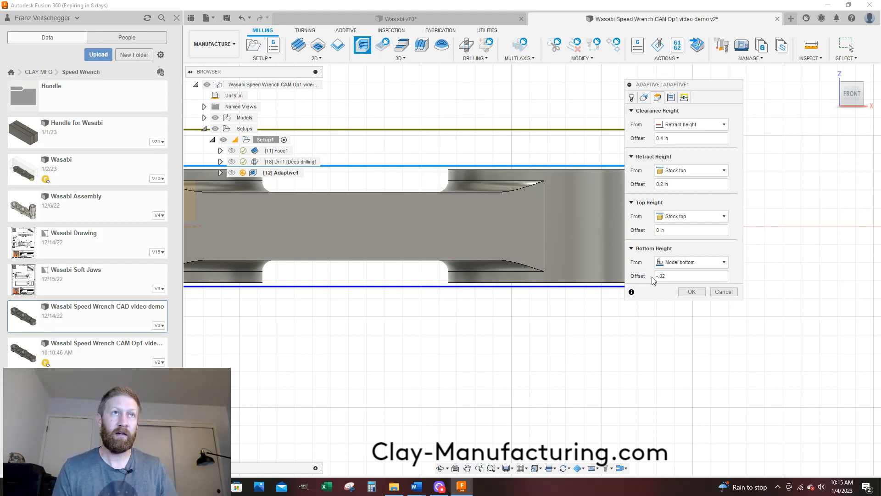
scroll(736, 376, "down", 3)
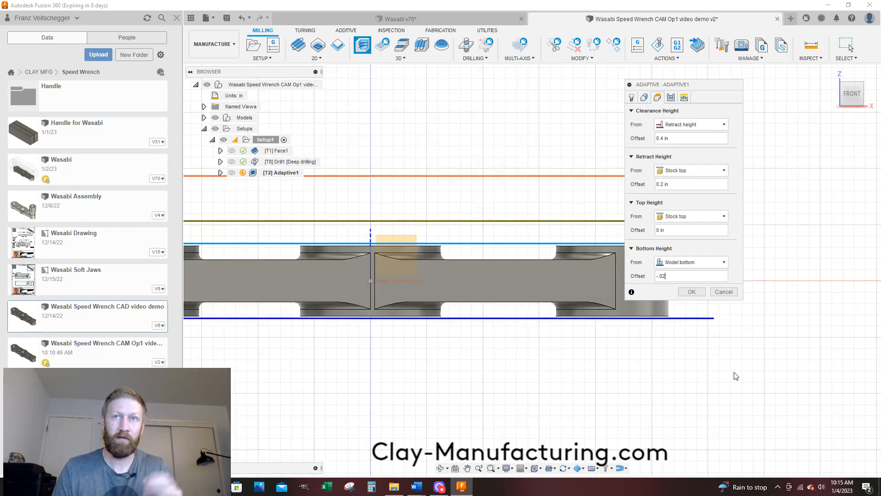
scroll(736, 376, "down", 2)
Set the adaptive operation's radial stock to leave to 0.005 in
left_click(671, 97)
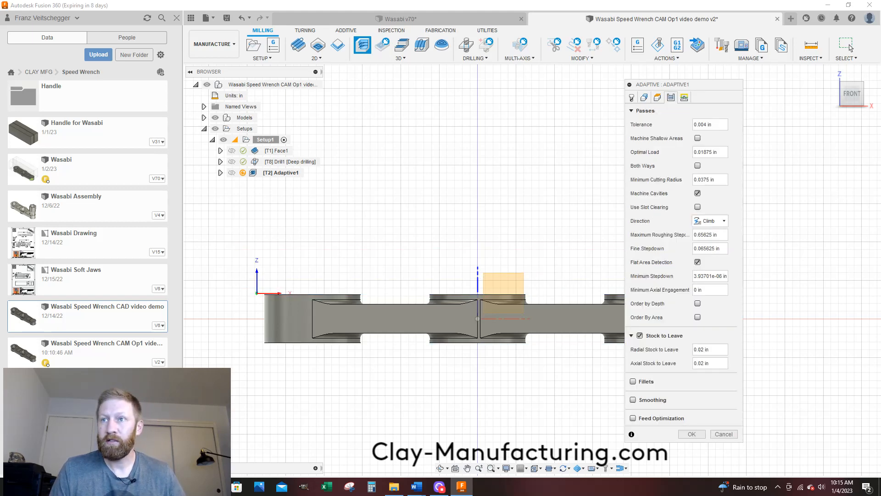
left_click_drag(713, 351, 683, 352)
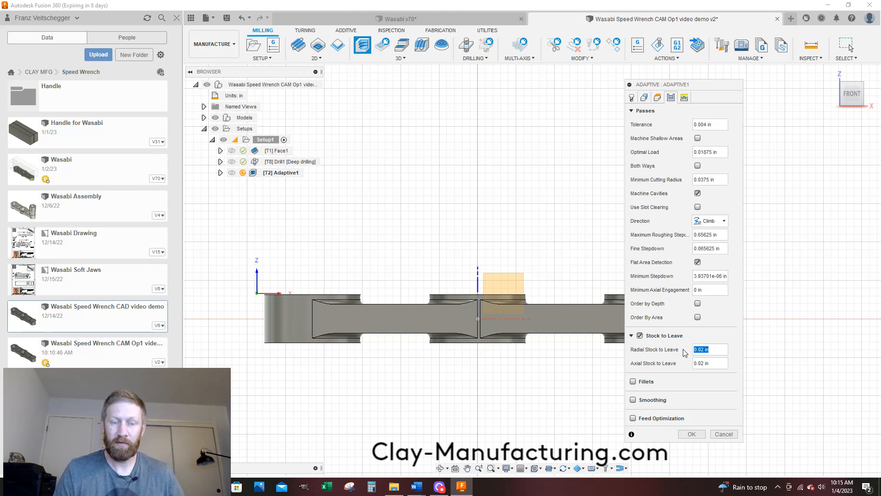
key("BackSpace")
type(".005")
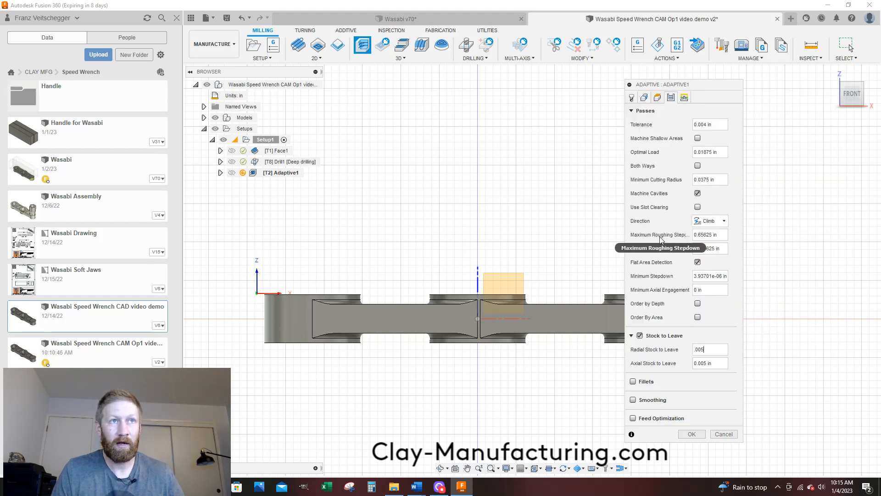
Set the maximum roughing stepdown to 0.7 in and the fine stepdown to 0.125 in, with Flat Area Detection disabled
left_click(716, 235)
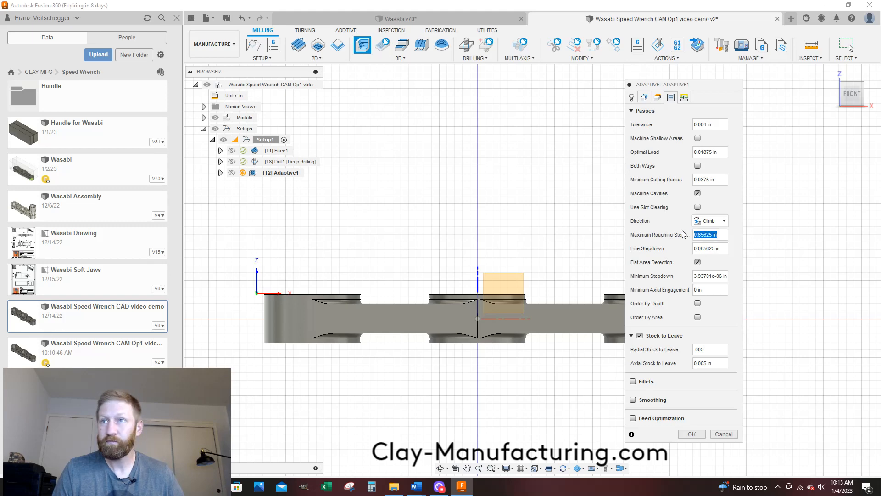
type(".7")
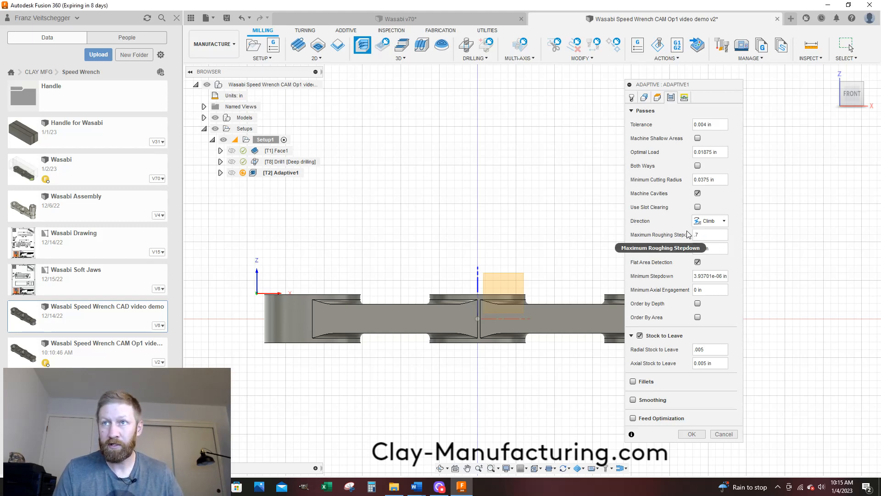
left_click(720, 249)
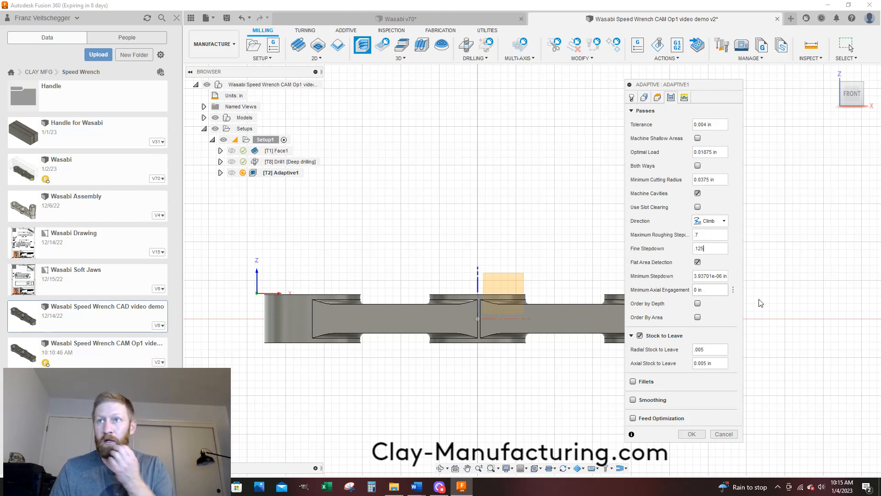
left_click(698, 262)
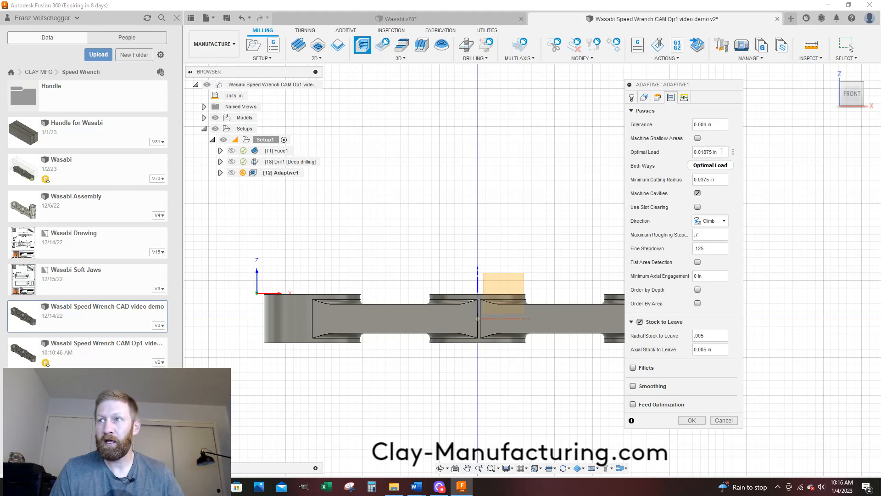
mouse_move(721, 151)
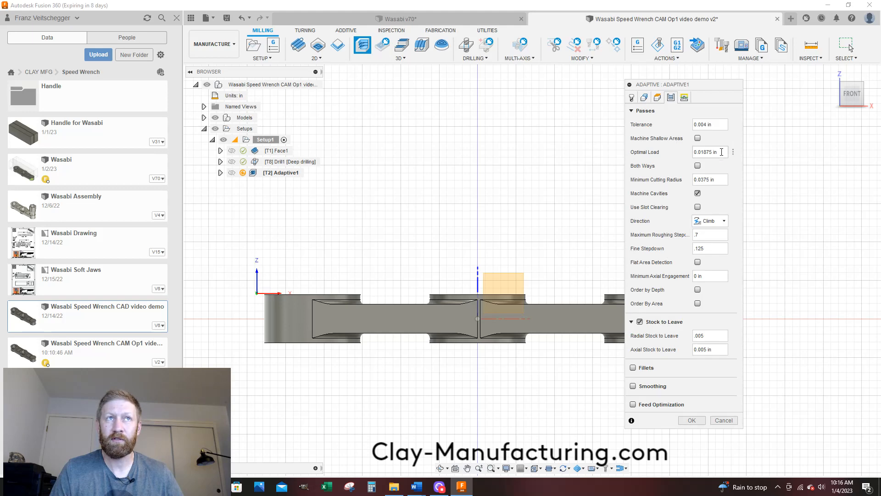
Set the adaptive operation's optimal load to 0.0375 in and enable Smoothing
left_click_drag(719, 152, 693, 153)
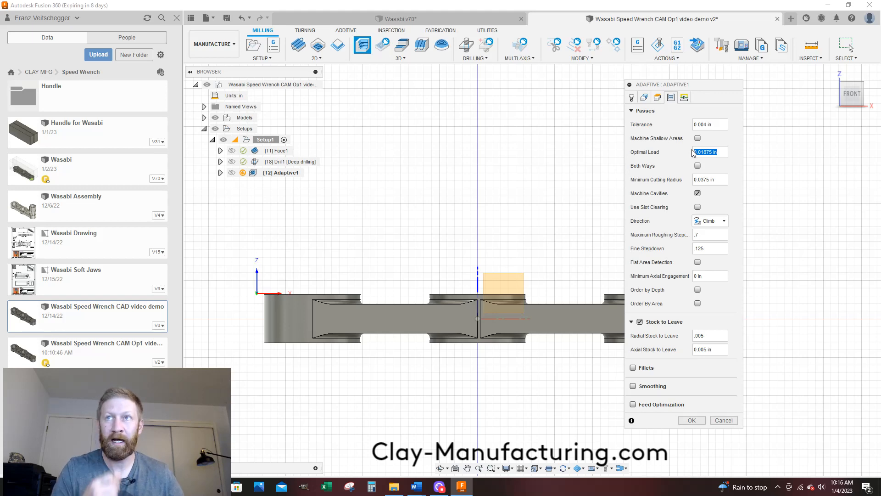
type("0375")
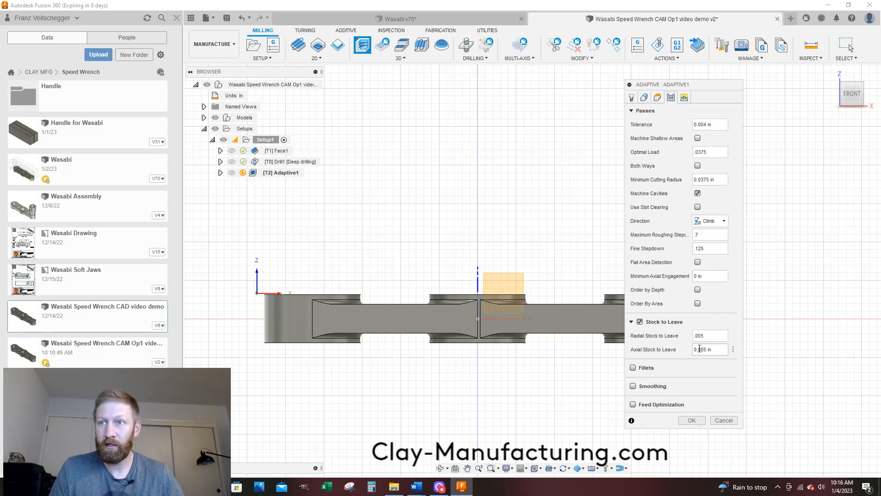
left_click(635, 388)
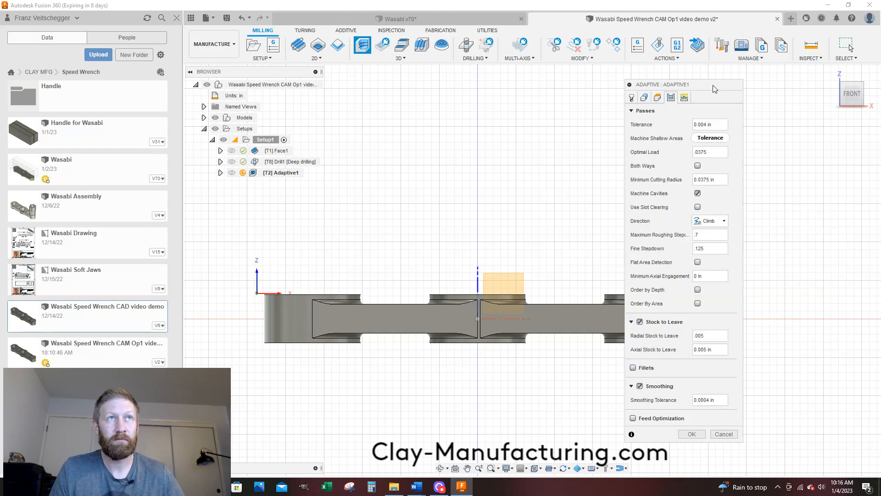
left_click_drag(714, 89, 704, 73)
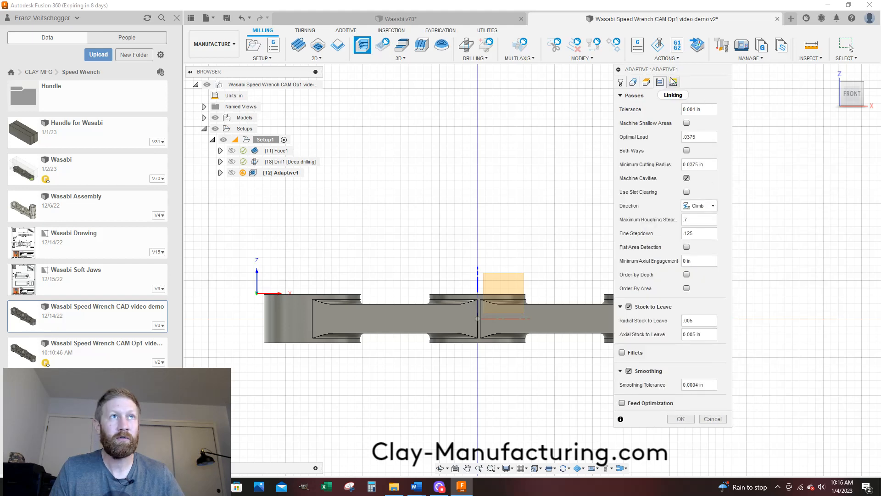
Review the adaptive operation's linking settings, leave the entry positions unselected, and generate the toolpath
left_click(673, 82)
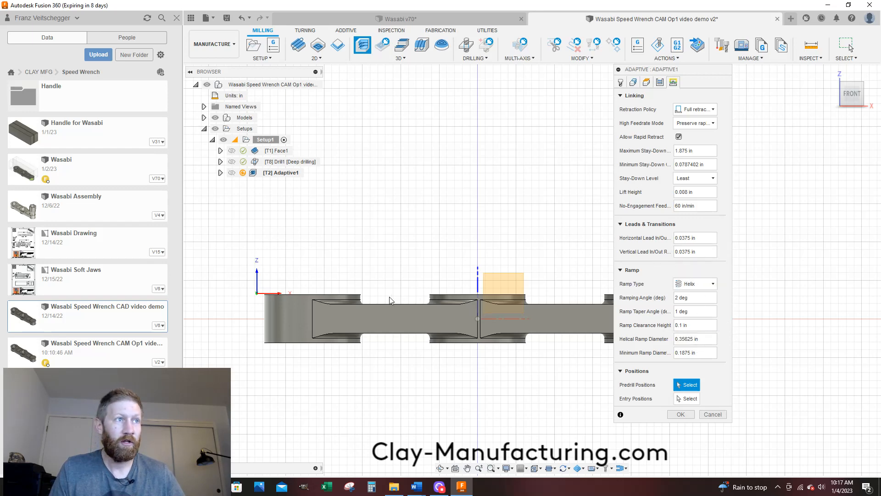
scroll(390, 301, "down", 2)
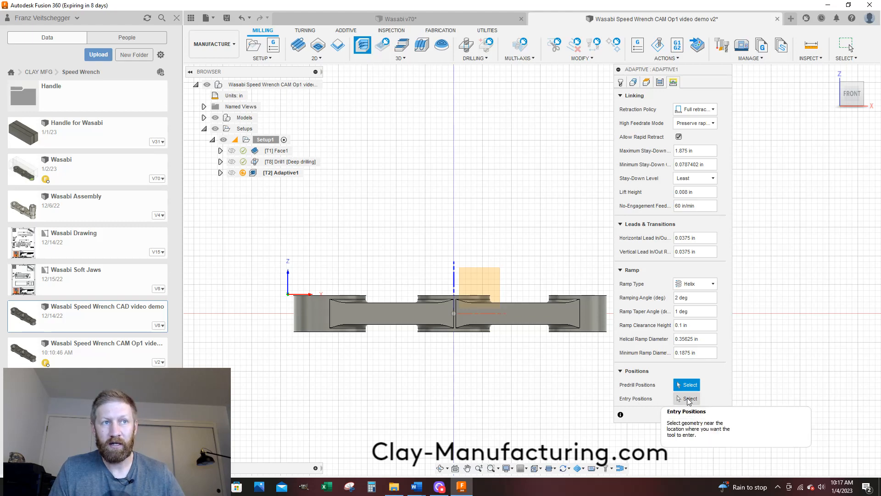
middle_click_drag(527, 316, 532, 341, "shift")
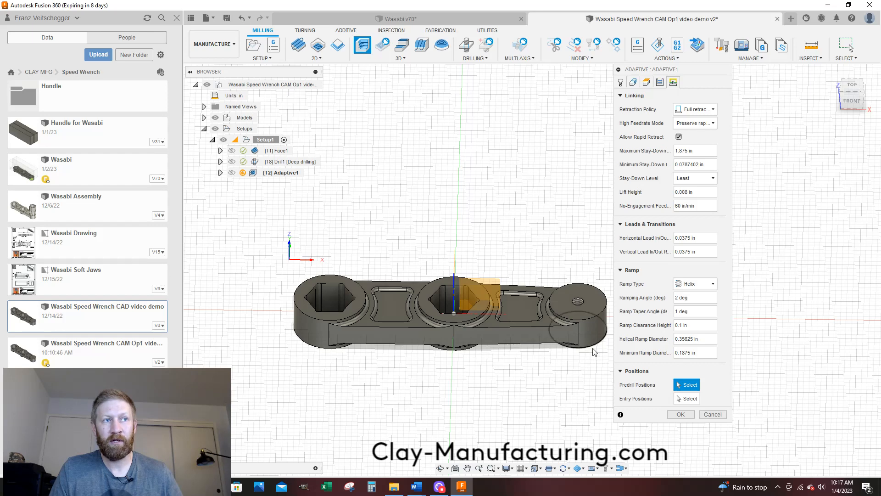
left_click(687, 403)
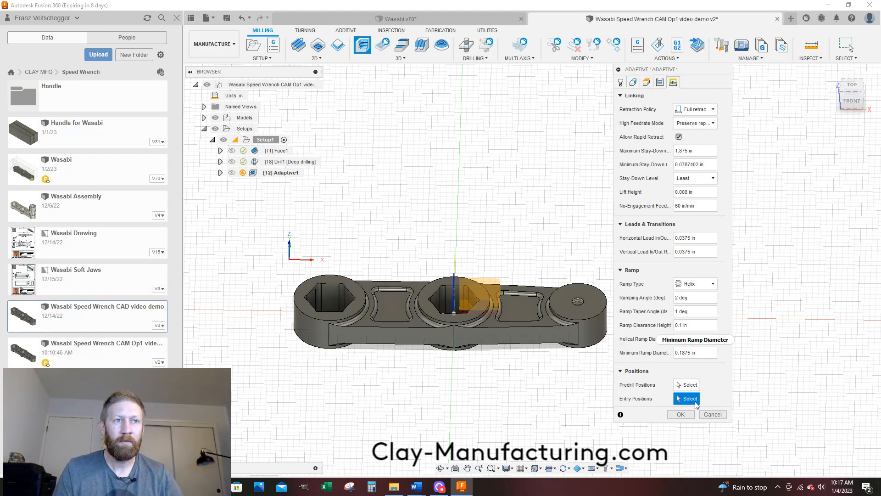
left_click(681, 414)
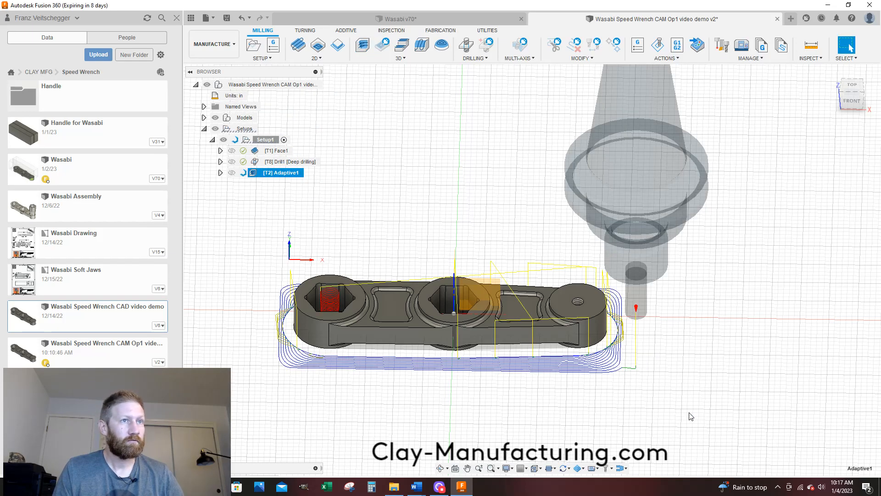
Examine the generated adaptive toolpath around the whole wrench, including the tool's entry outside the stock and the moves in the hex sockets
scroll(656, 325, "up", 5)
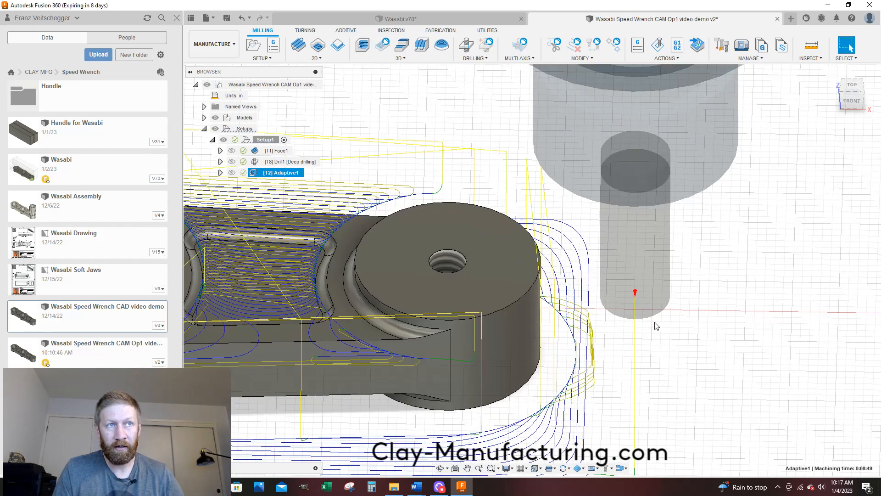
scroll(656, 326, "up", 2)
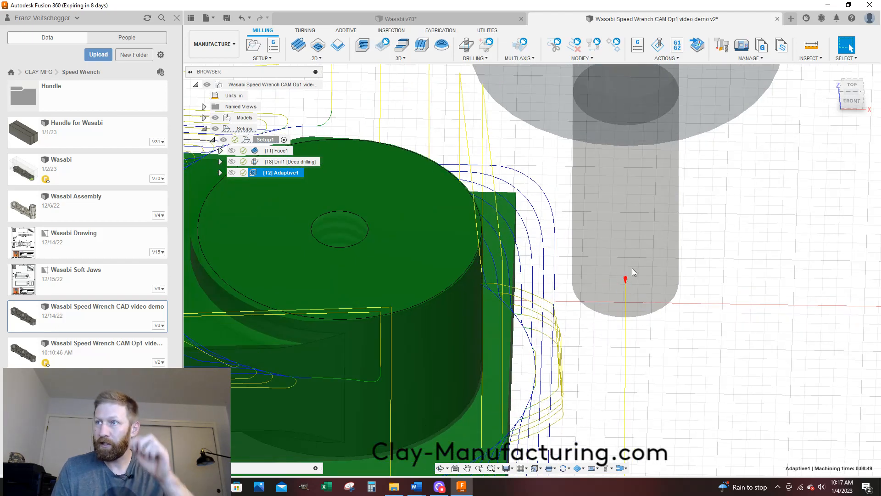
scroll(632, 268, "down", 4)
scroll(631, 255, "down", 4)
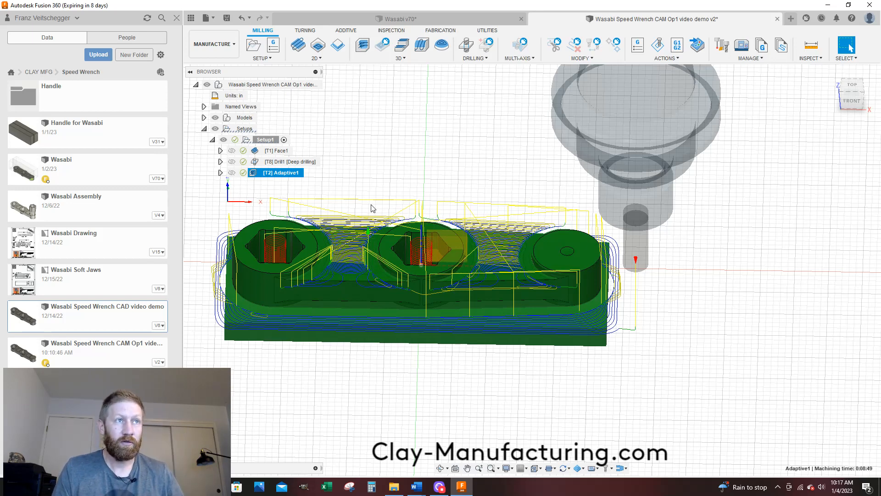
scroll(643, 306, "down", 3)
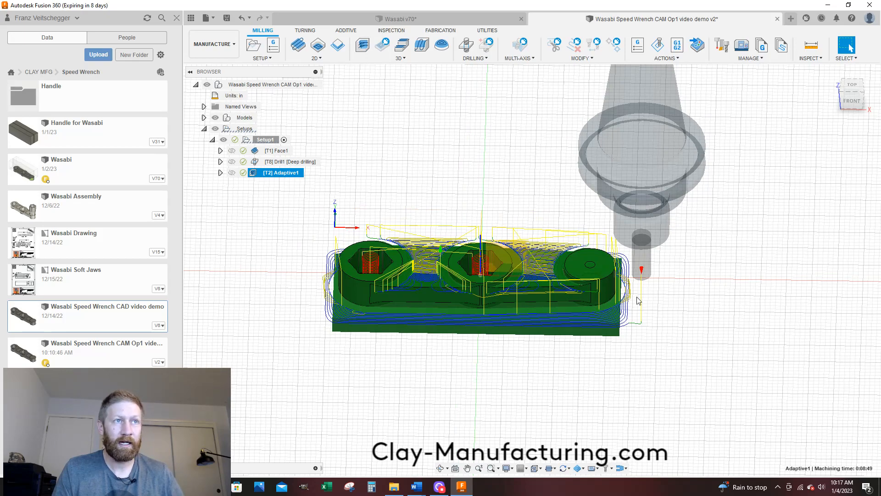
scroll(388, 250, "up", 1)
middle_click_drag(390, 223, 407, 228, "shift")
scroll(400, 265, "up", 3)
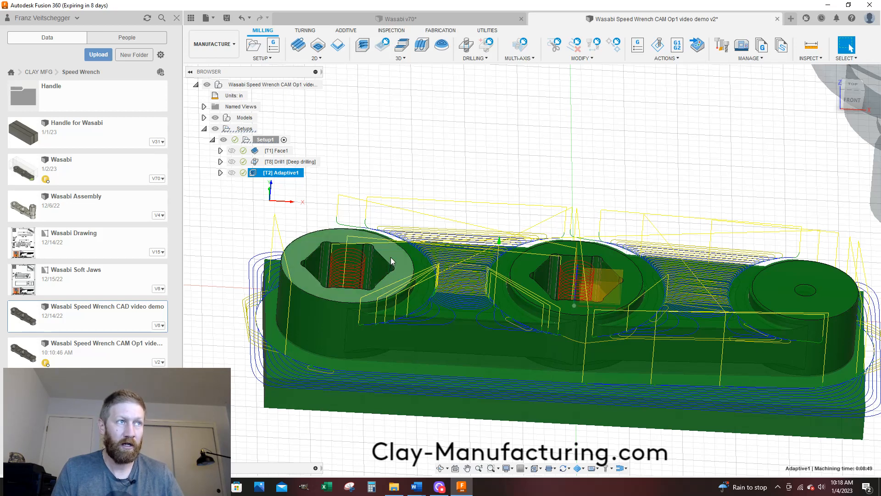
Examine the adaptive passes over the web pocket between the hex sockets and the small ledges beside the bosses
scroll(418, 332, "up", 4)
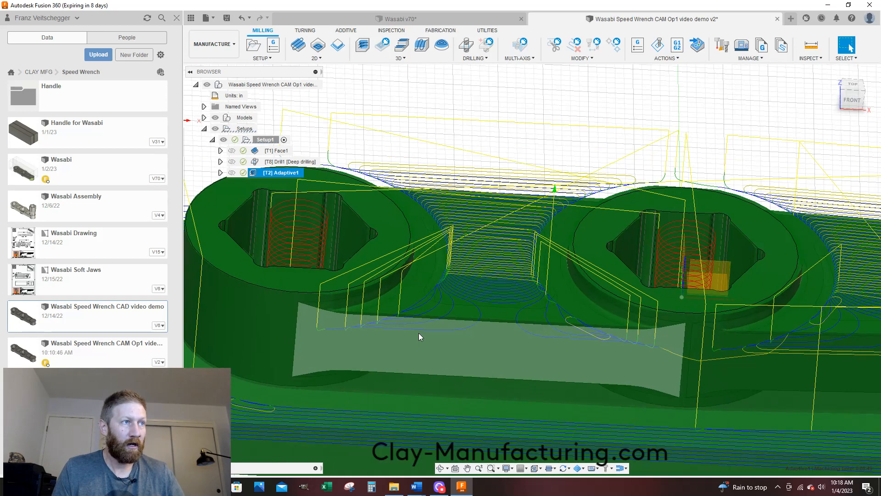
scroll(548, 318, "up", 2)
middle_click_drag(548, 318, 576, 321, "shift")
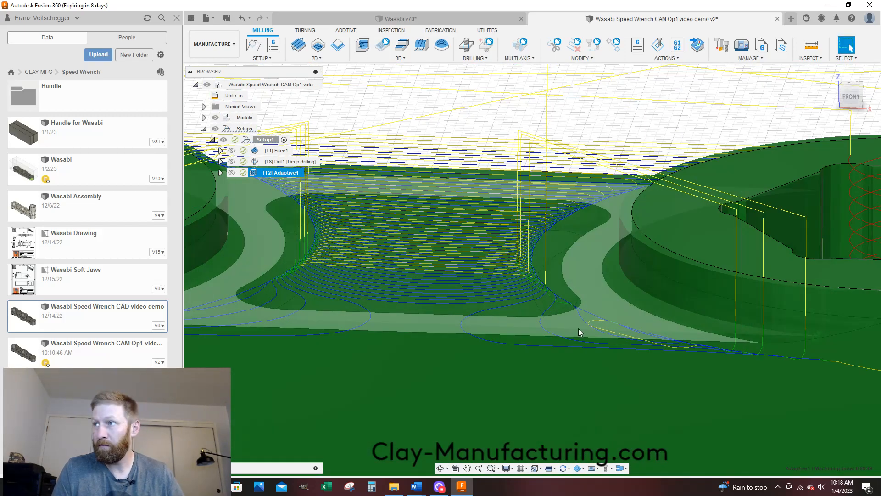
scroll(577, 330, "down", 2)
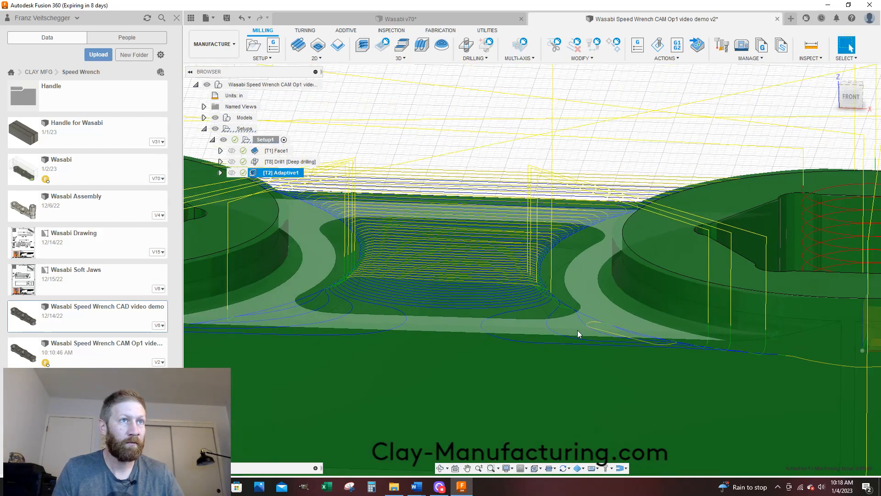
middle_click_drag(578, 330, 627, 288, "shift")
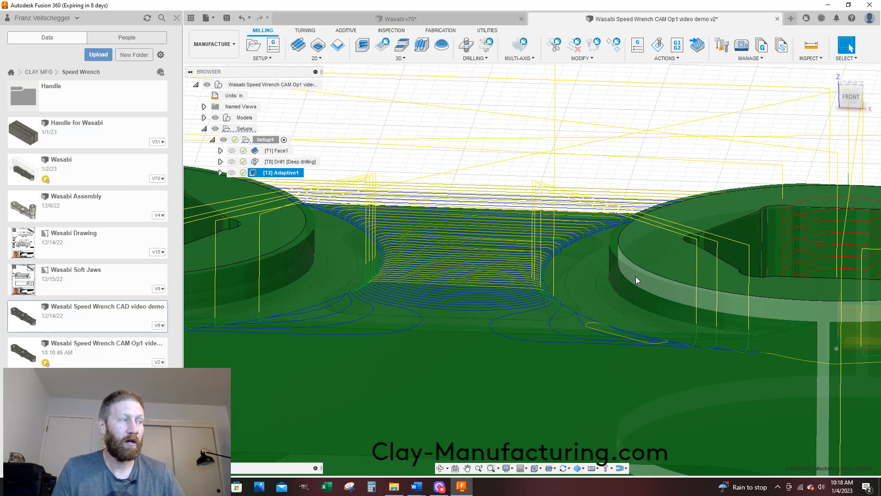
middle_click_drag(621, 269, 533, 322, "shift")
scroll(305, 317, "up", 8)
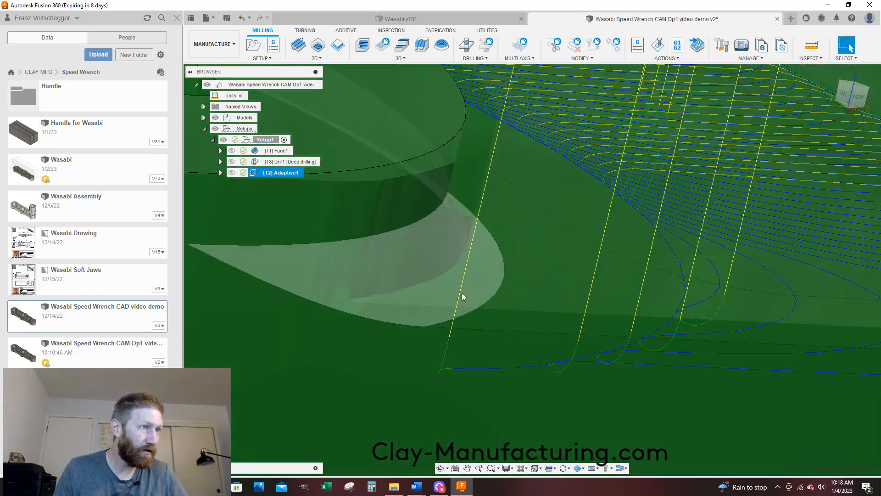
scroll(423, 318, "down", 10)
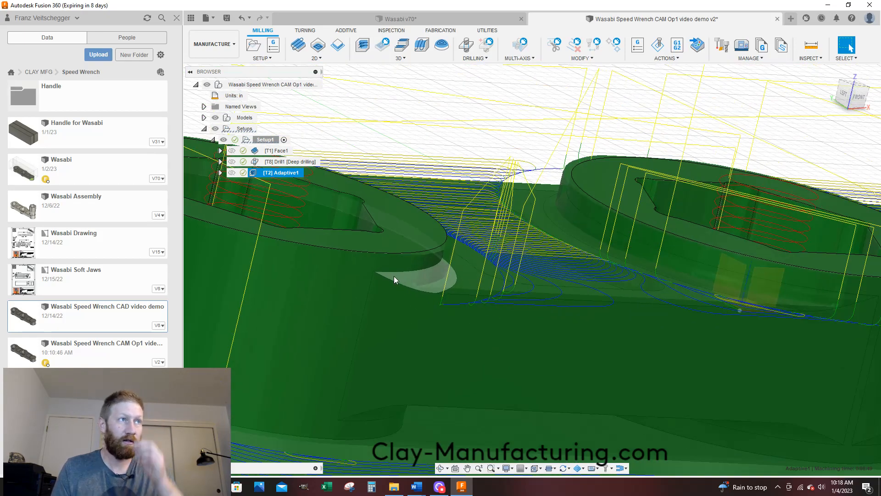
scroll(440, 277, "down", 5)
Save the CAM demo design as a new version
left_click(226, 17)
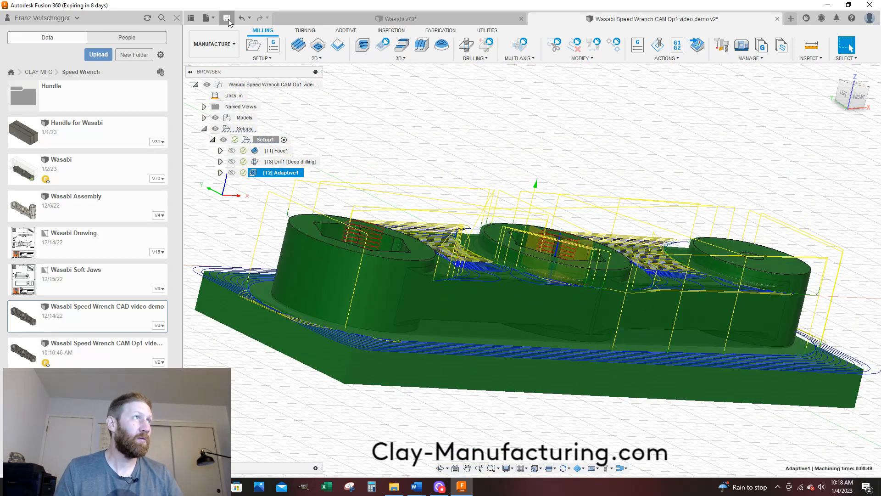
left_click(437, 256)
scroll(440, 254, "down", 3)
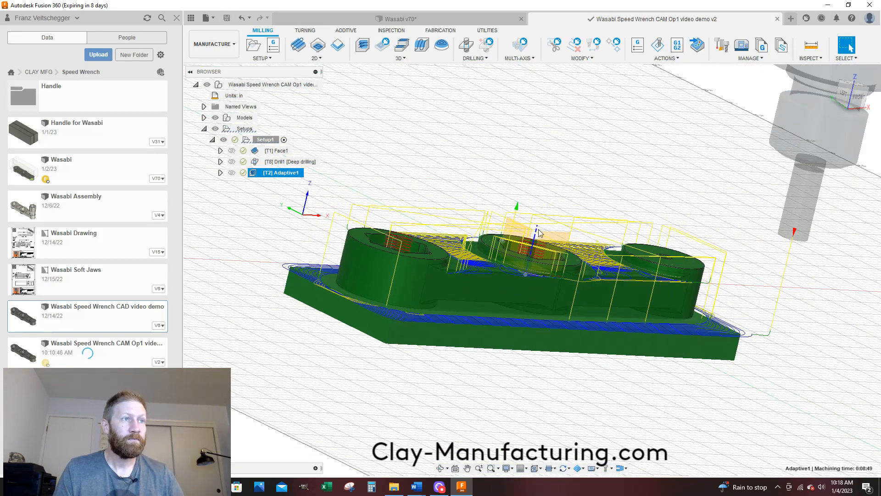
Inspect the adaptive toolpath from above, from the stock's outer corner to the helical entry inside the hex sockets
middle_click_drag(482, 220, 515, 269, "shift")
scroll(333, 261, "up", 10)
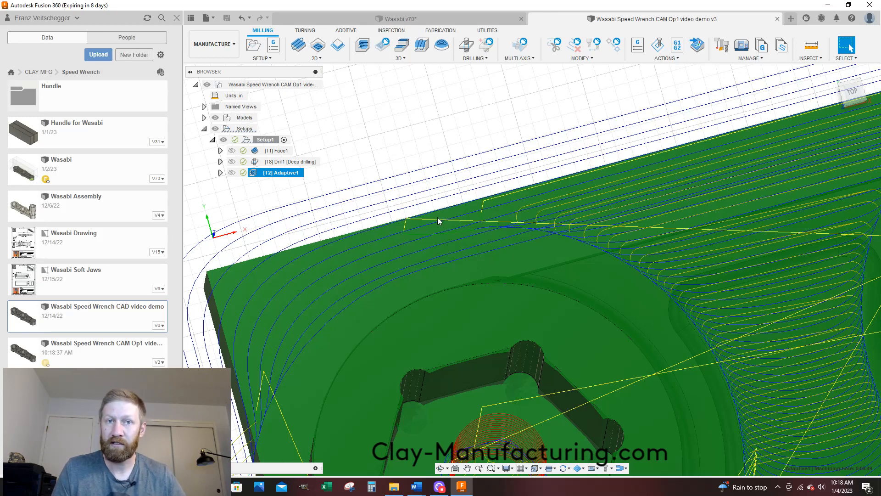
scroll(457, 191, "down", 3)
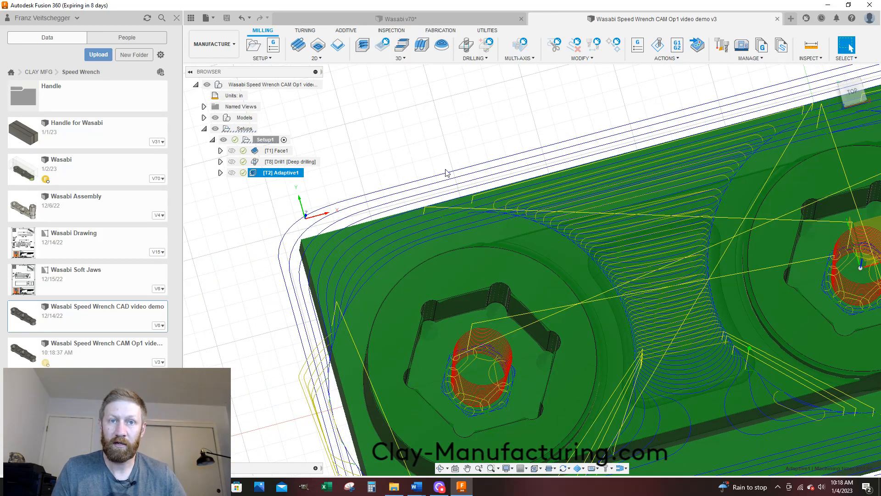
scroll(409, 175, "down", 2)
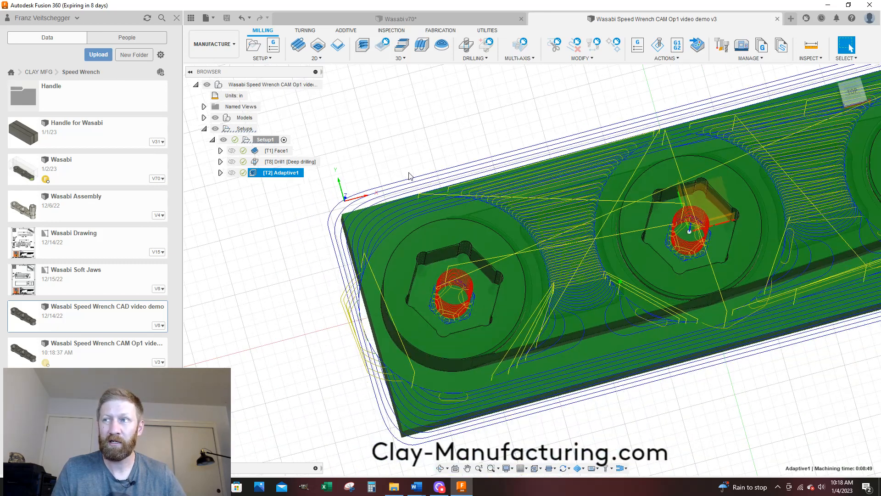
scroll(295, 222, "down", 2)
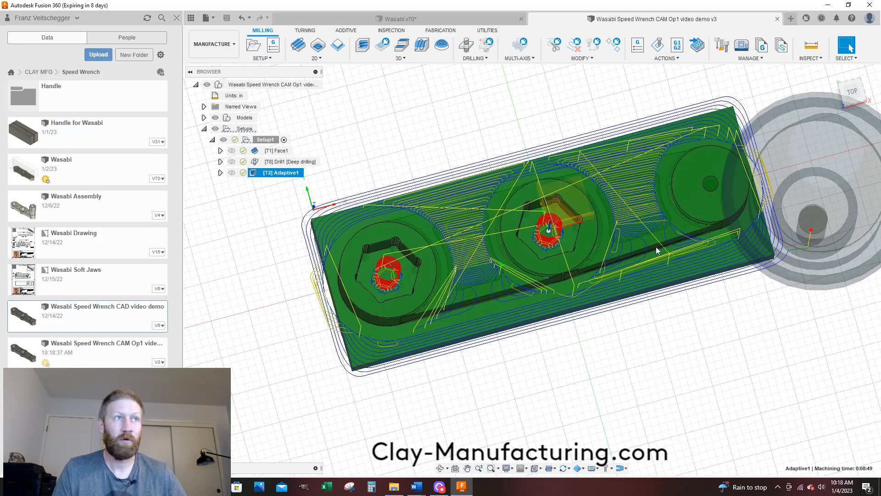
scroll(381, 261, "up", 6)
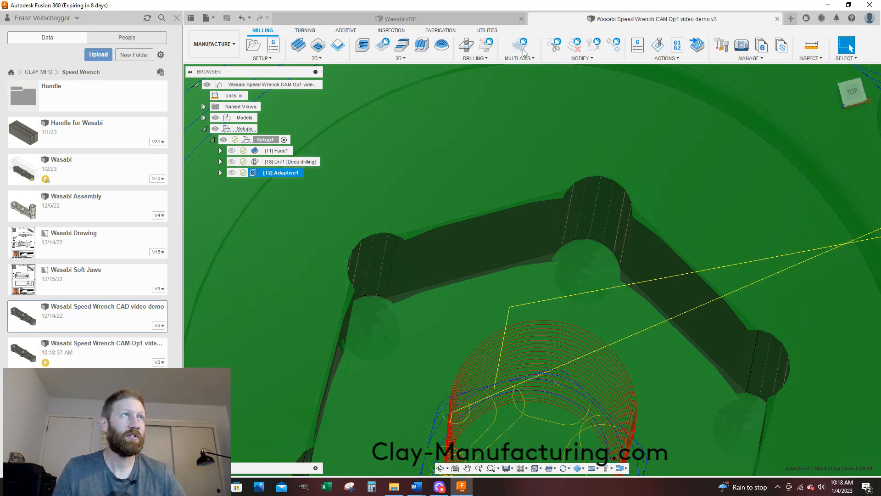
Switch to the Wasabi v70 document and examine its 3_Adaptive_Full Body toolpath around the hex sockets for comparison
left_click(400, 18)
left_click(293, 272)
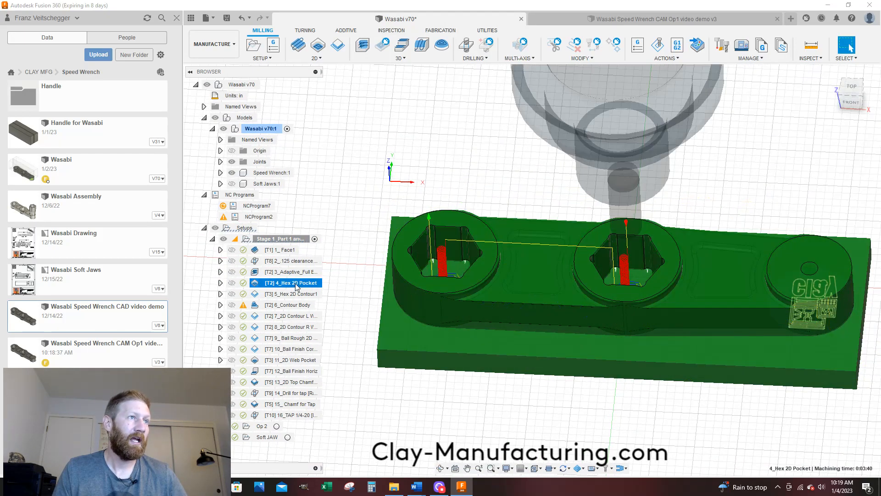
scroll(450, 241, "up", 5)
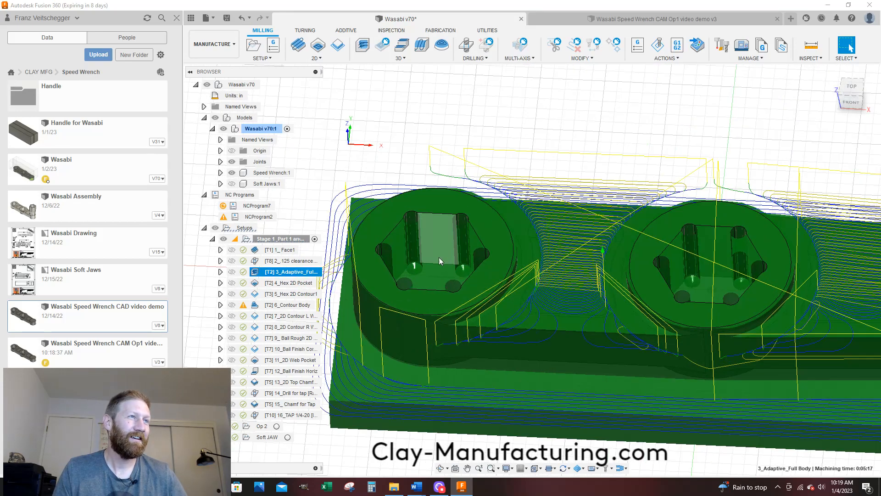
middle_click_drag(409, 233, 418, 265, "shift")
left_click(292, 261)
left_click(289, 271)
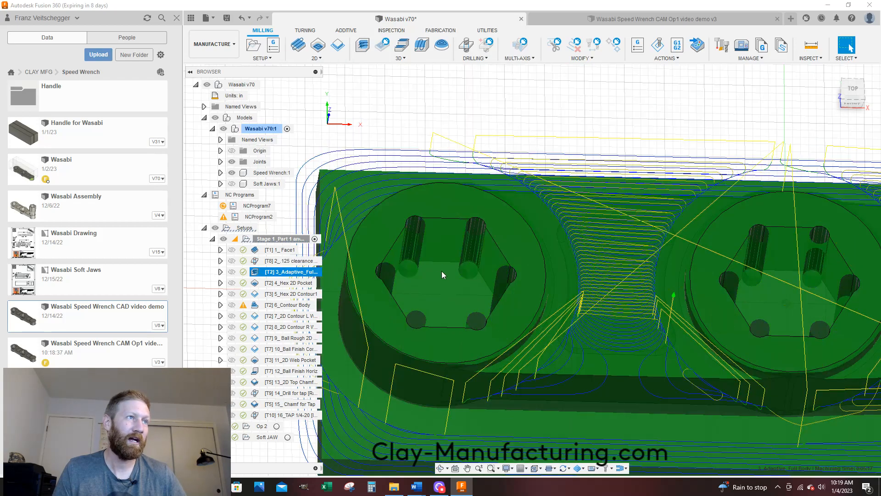
scroll(483, 199, "down", 2)
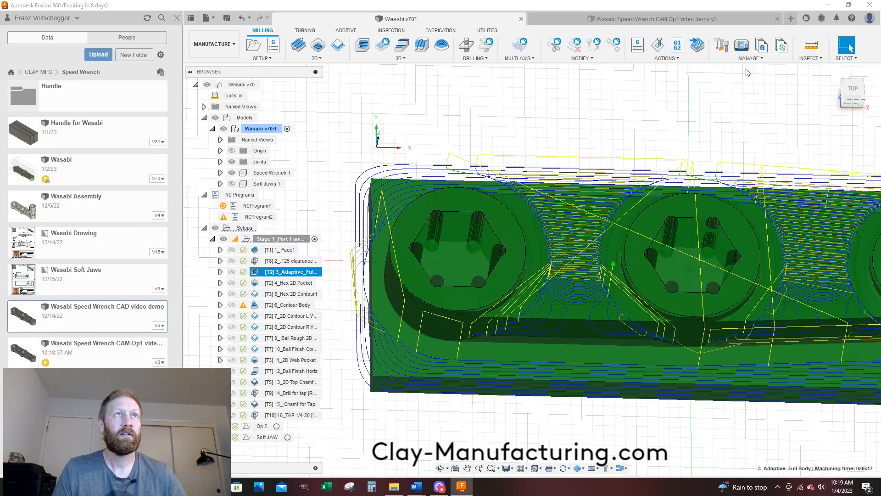
Return to the CAM Op1 demo document and check where the Adaptive1 toolpath cuts inside the hex sockets
left_click(734, 18)
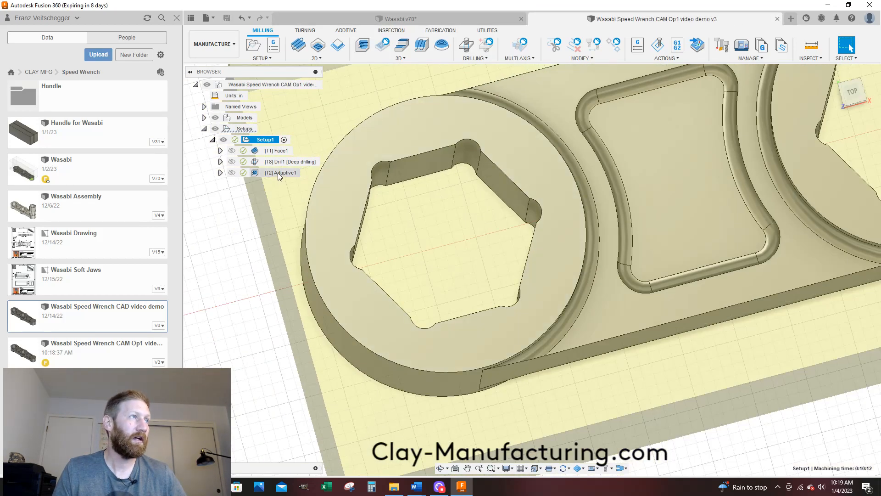
left_click(278, 174)
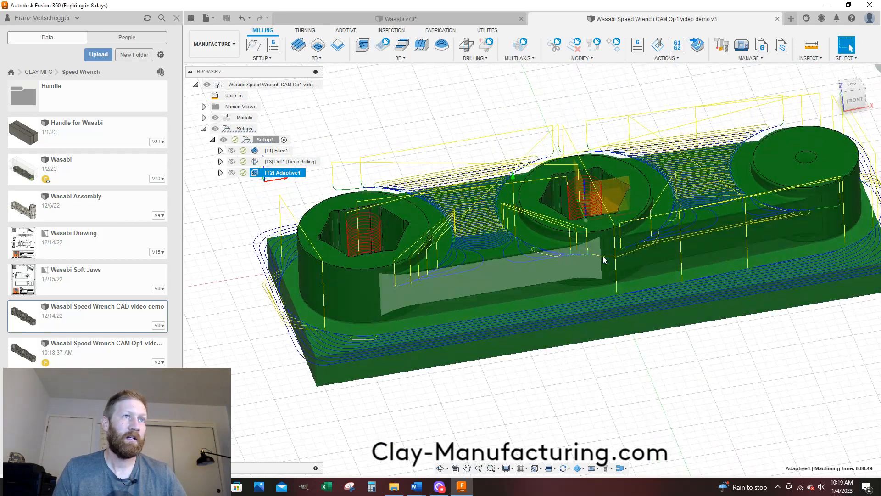
middle_click_drag(693, 255, 683, 297, "shift")
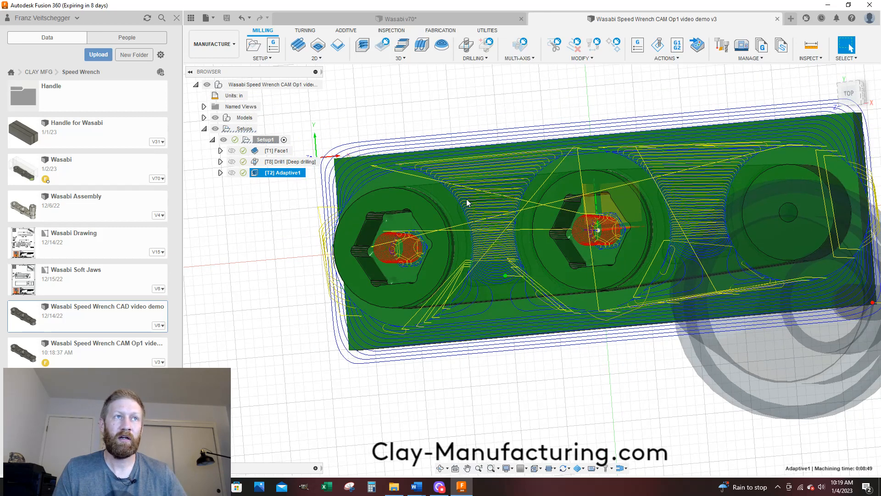
scroll(368, 247, "up", 2)
scroll(368, 247, "up", 2)
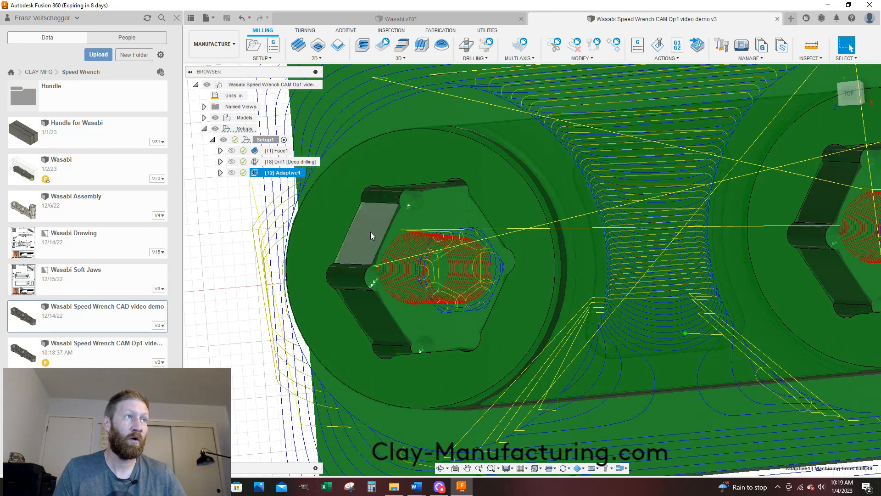
Turn off Machine Cavities in the Adaptive1 operation, regenerate it, and check the toolpath around the hex sockets and recesses
right_click(294, 176)
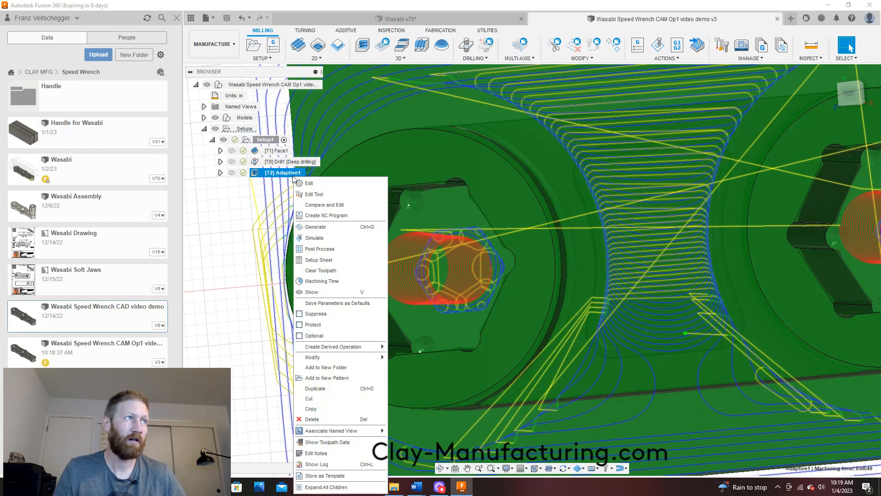
left_click(309, 183)
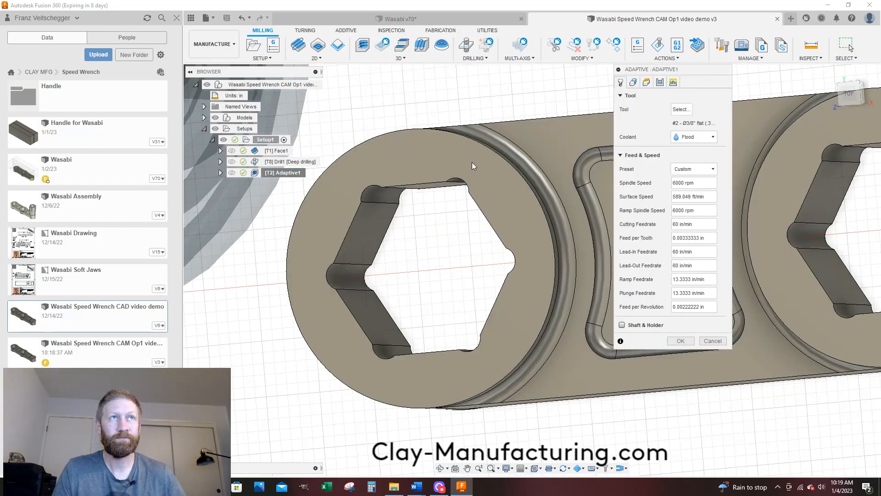
left_click(673, 83)
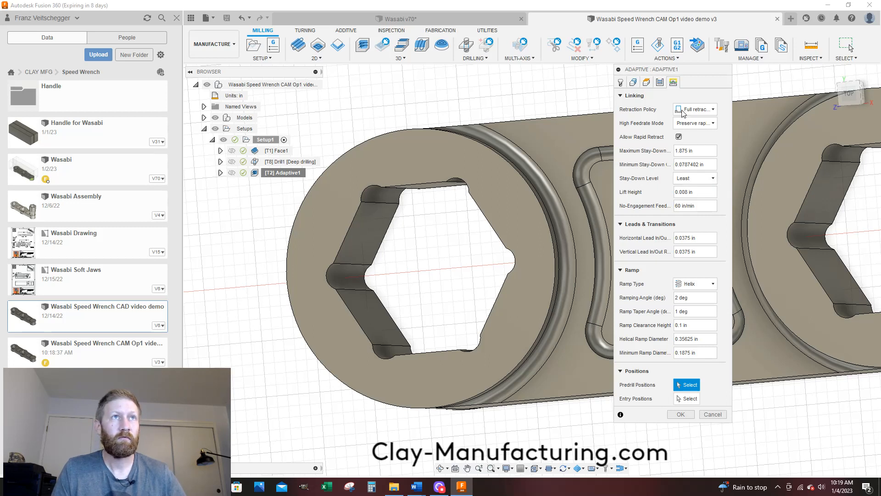
left_click(659, 83)
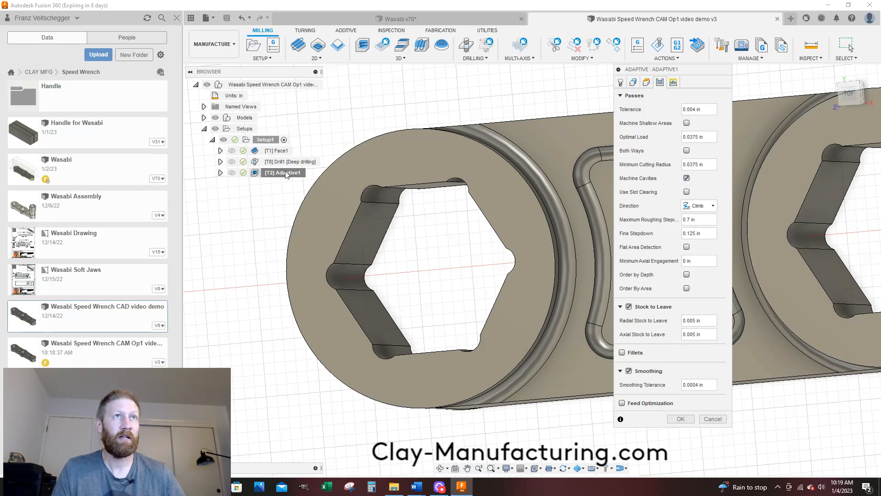
left_click(687, 178)
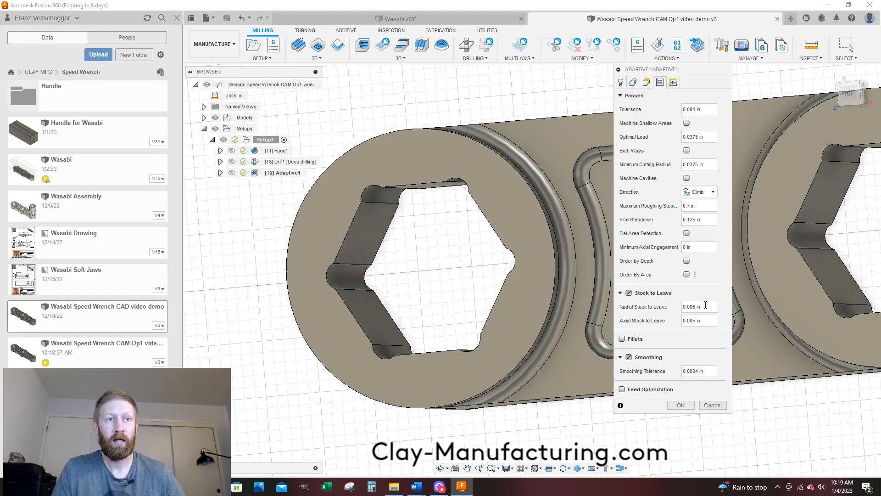
left_click(681, 405)
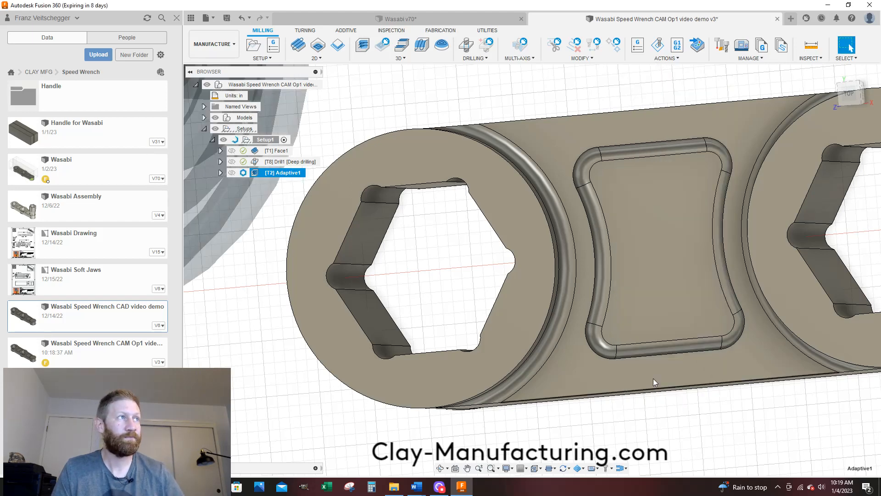
scroll(343, 212, "down", 2)
scroll(303, 219, "down", 5)
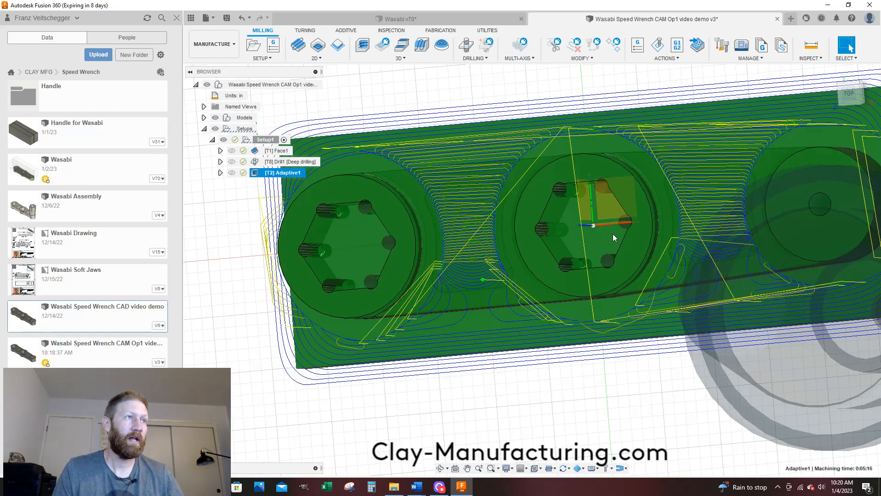
middle_click_drag(614, 233, 623, 191, "shift")
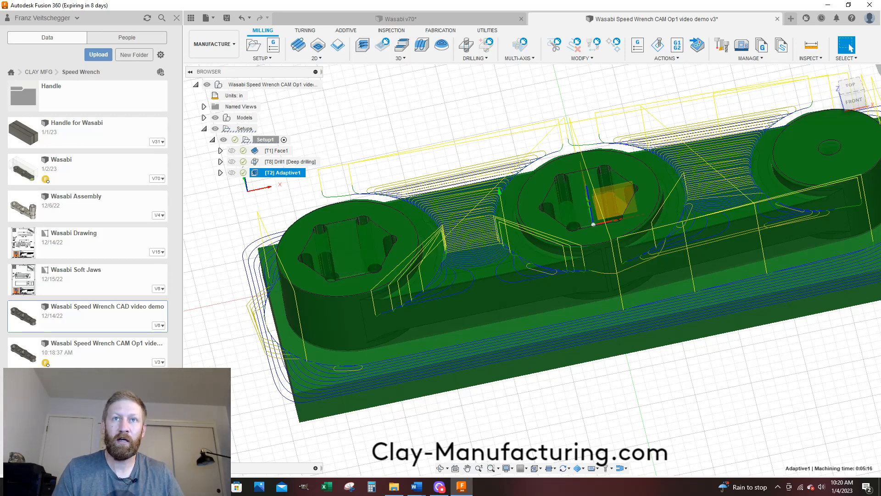
middle_click_drag(502, 277, 458, 255, "shift")
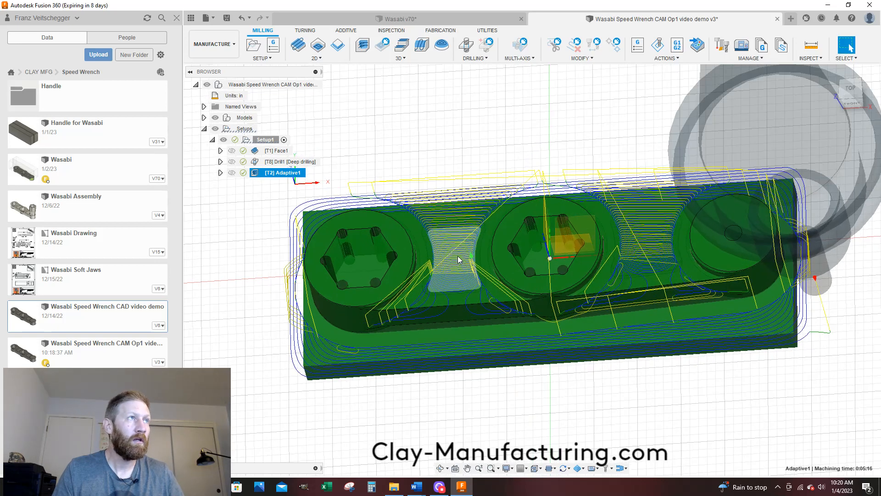
Save the CAM demo design as a new version with the default "User Saved" description
key("Escape")
left_click(226, 18)
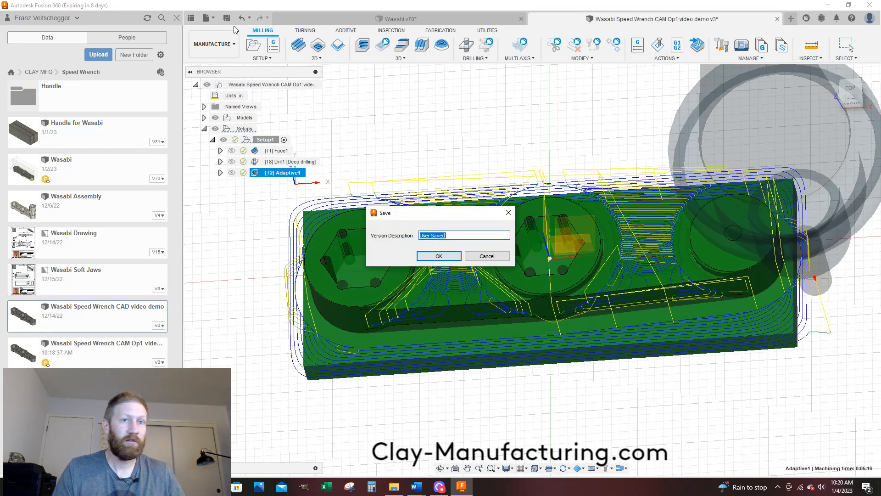
left_click(438, 255)
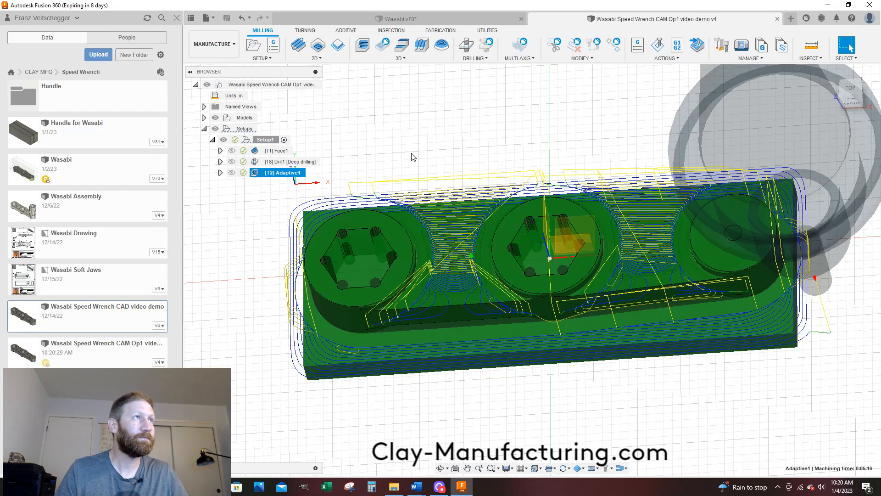
left_click(390, 138)
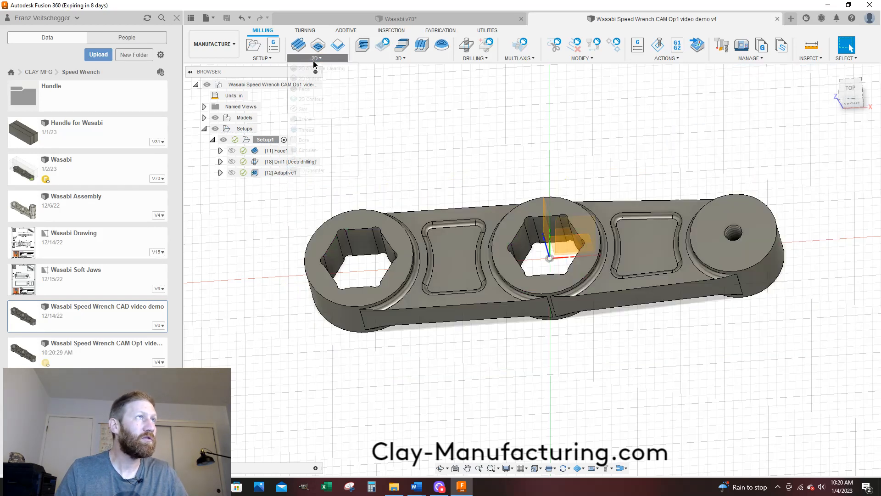
left_click(317, 58)
left_click(311, 77)
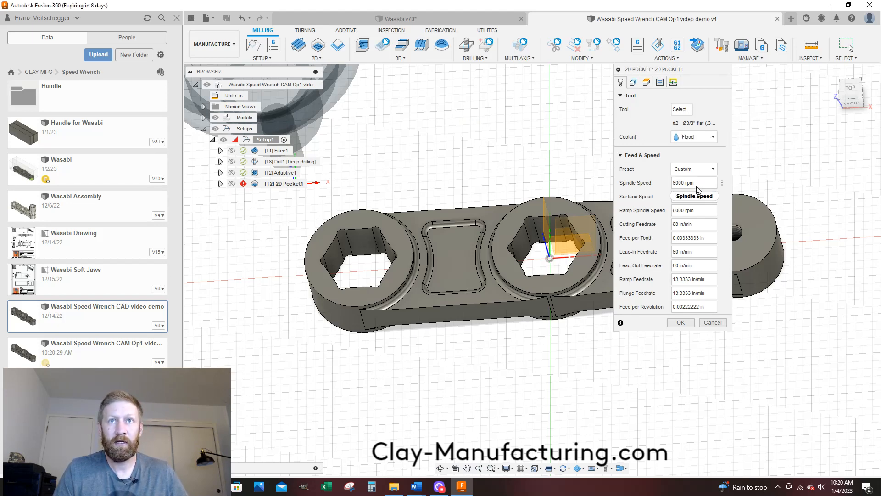
double_click(680, 224)
type("15")
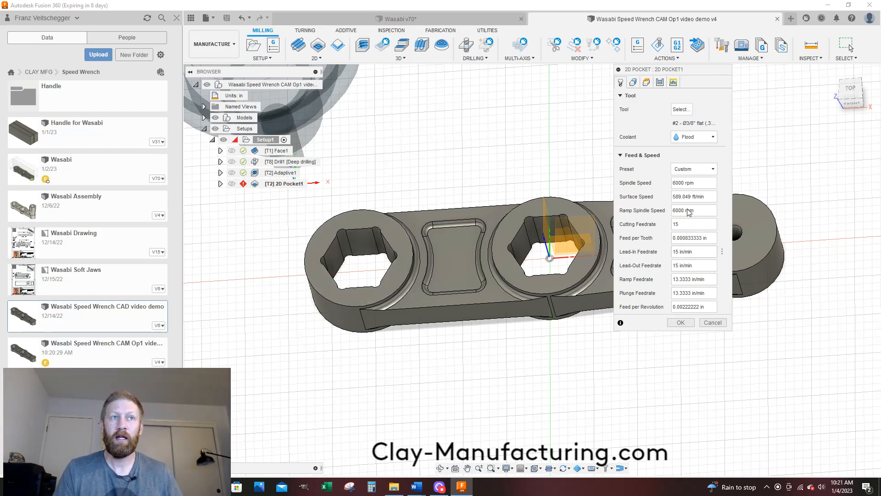
left_click(690, 224)
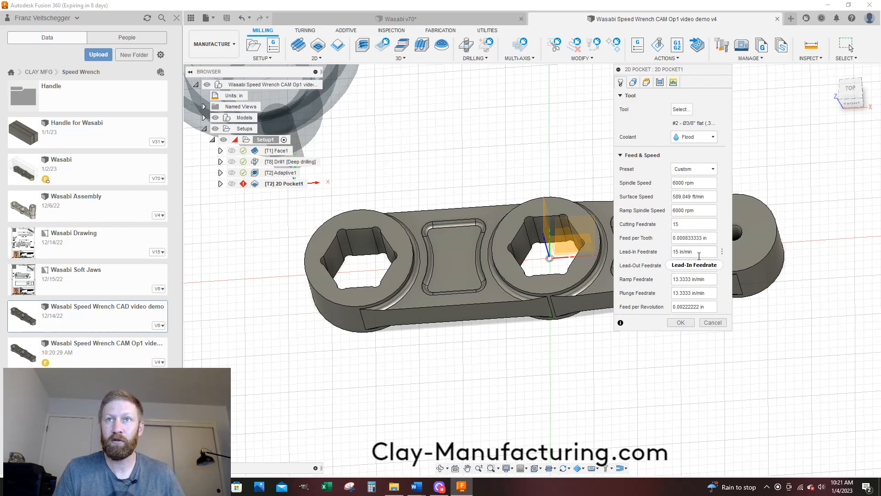
mouse_move(699, 256)
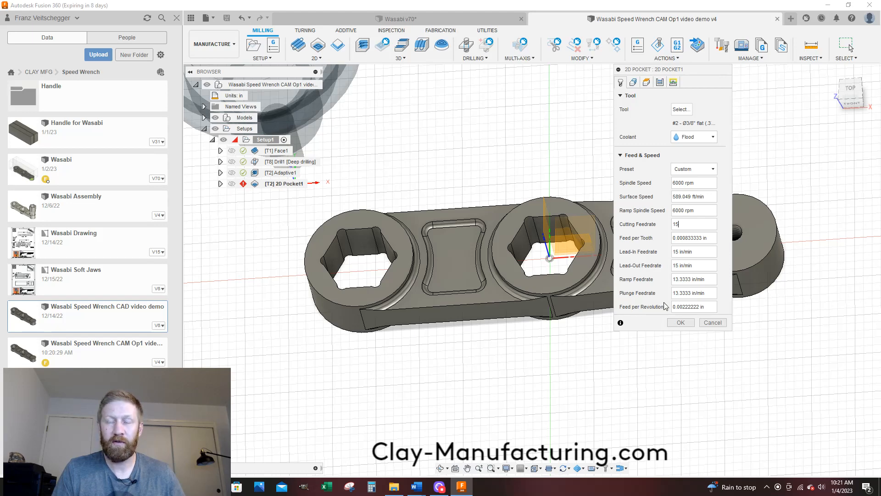
left_click_drag(707, 307, 685, 306)
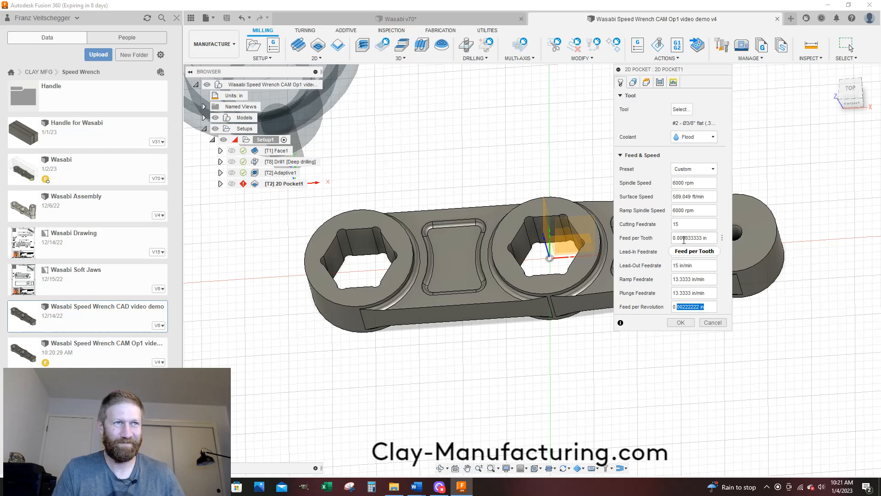
left_click(705, 237)
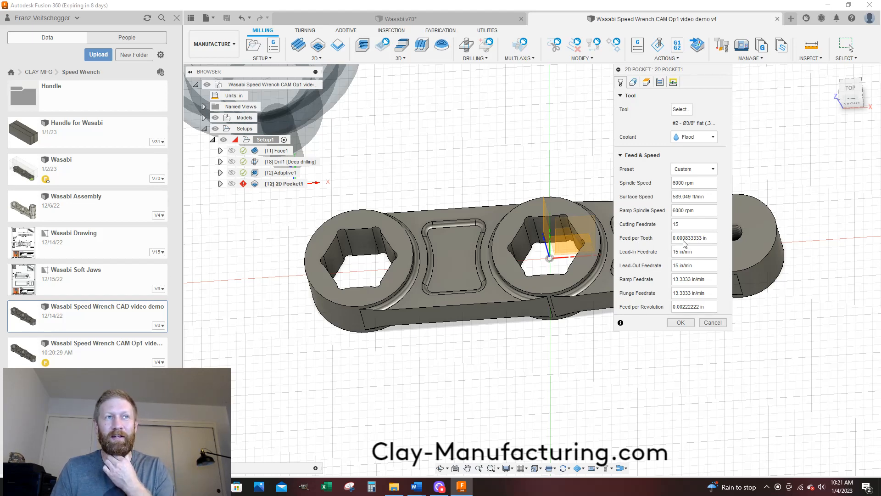
mouse_move(687, 240)
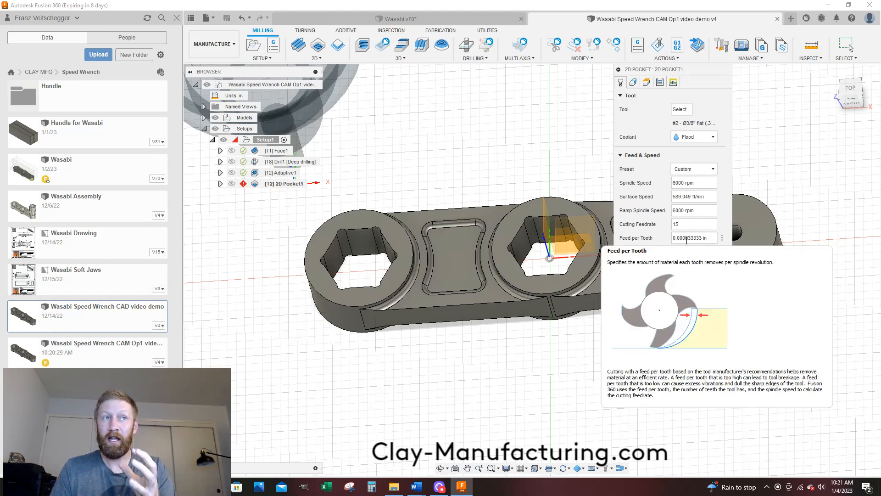
left_click_drag(694, 237, 686, 237)
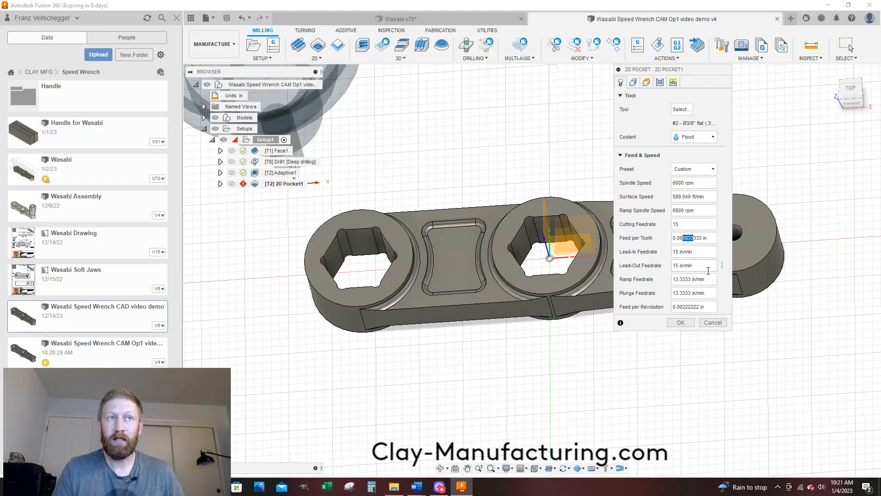
left_click(685, 239)
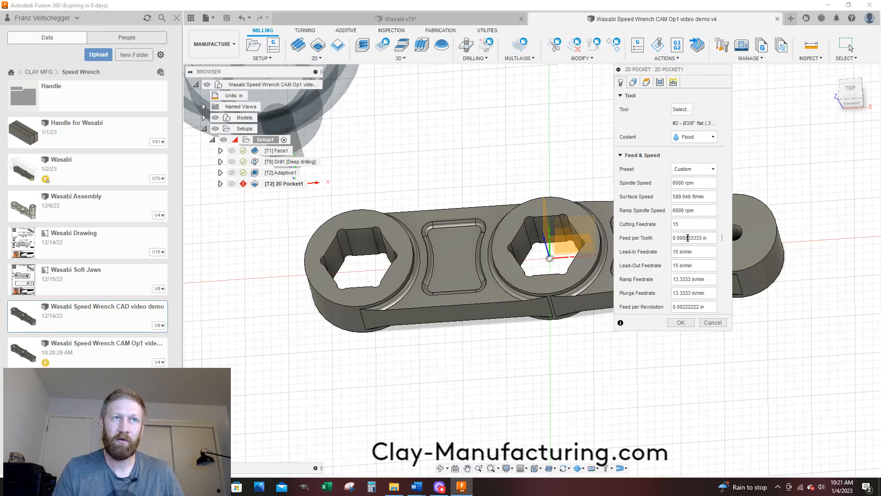
left_click_drag(687, 238, 680, 238)
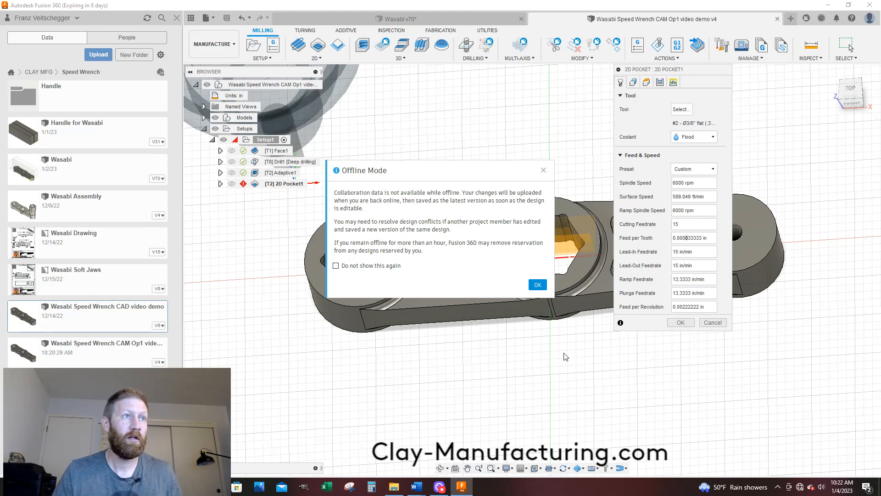
Dismiss the offline mode notice and reconnect the computer to the bigdaddy Wi-Fi network
left_click(543, 290)
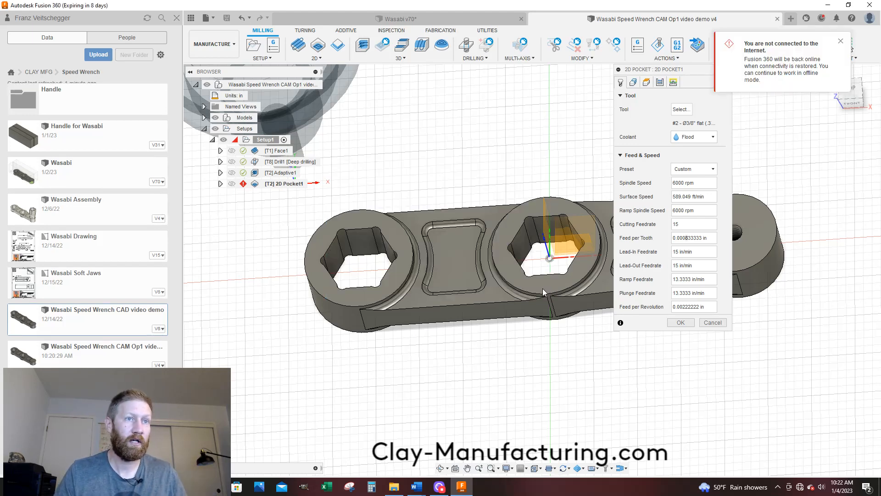
left_click(799, 489)
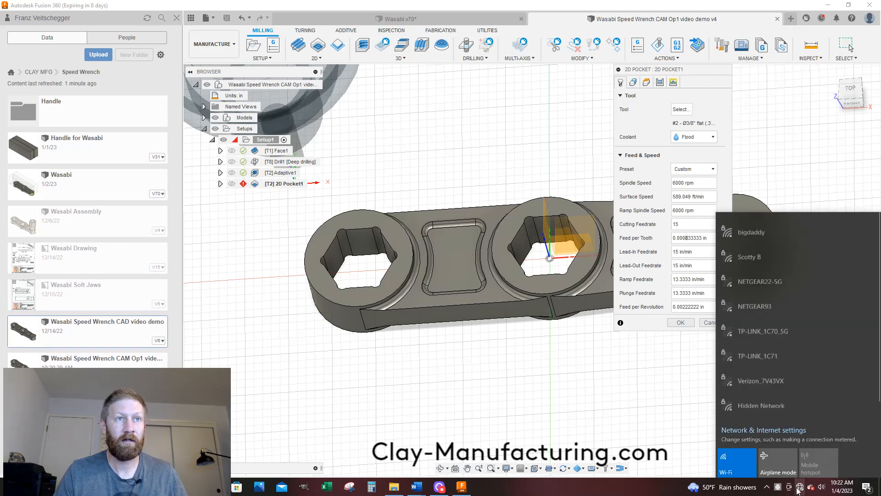
left_click(755, 225)
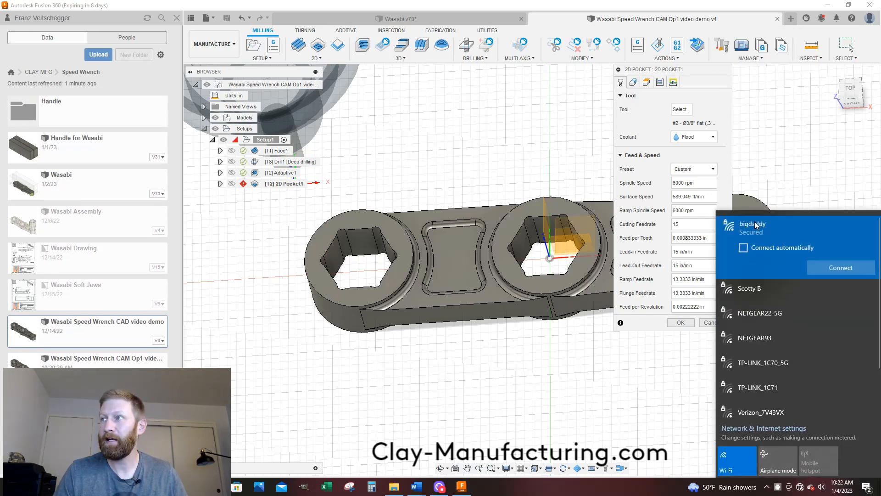
left_click(845, 269)
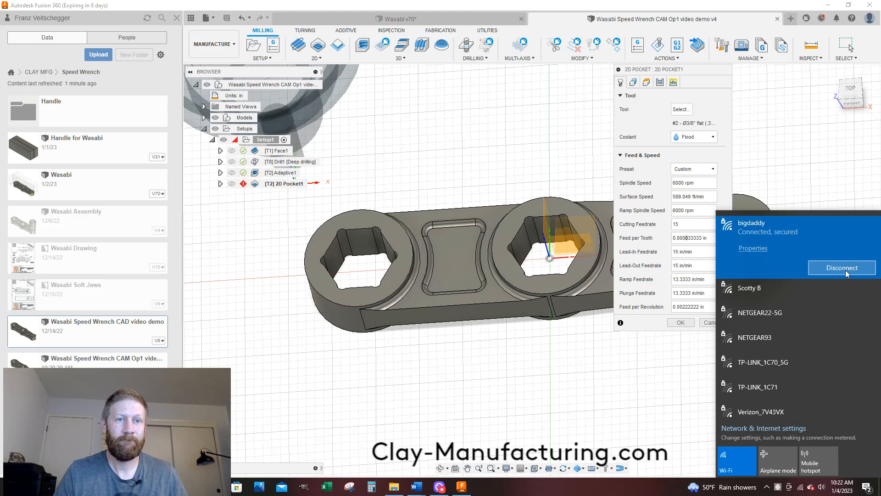
left_click(845, 270)
left_click(616, 420)
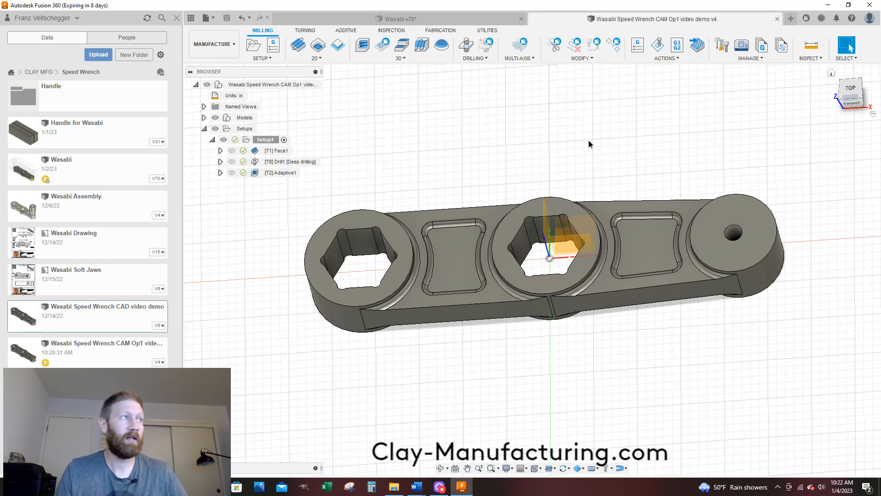
Create a 2D Pocket operation with the #2 3/8" flat end mill and set its cutting feedrate to 15 in/min
left_click(283, 174)
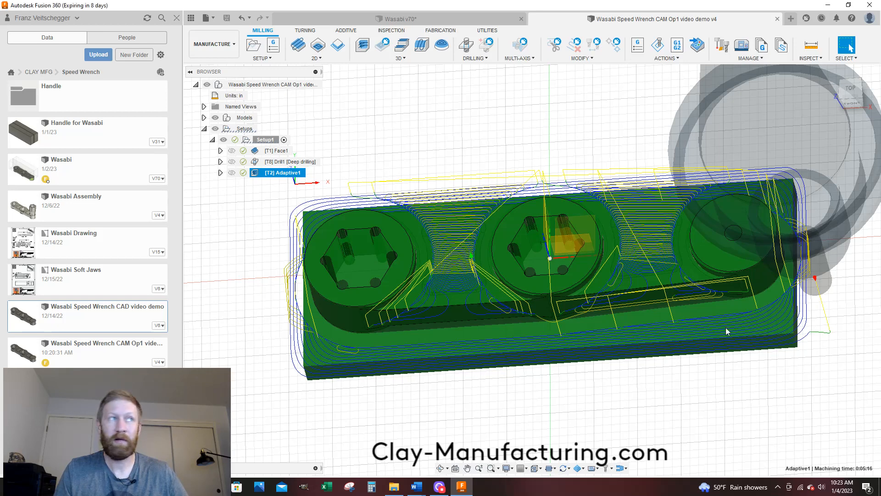
left_click(375, 147)
left_click(315, 59)
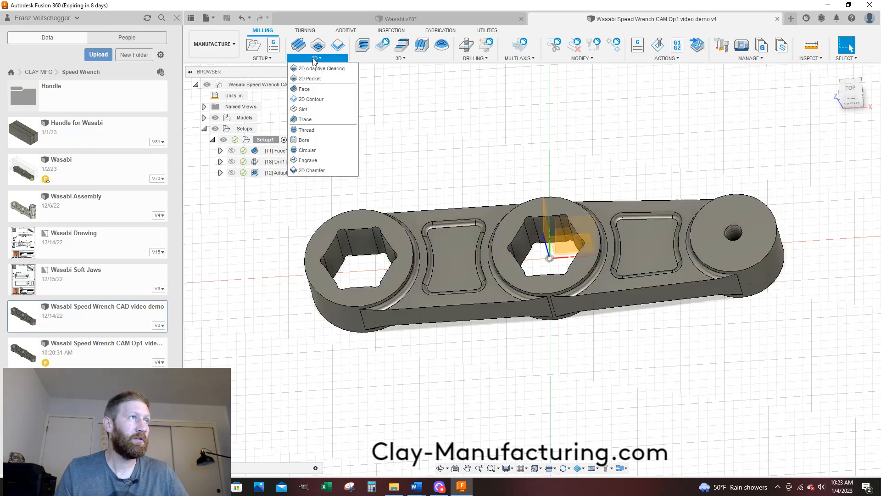
left_click(310, 78)
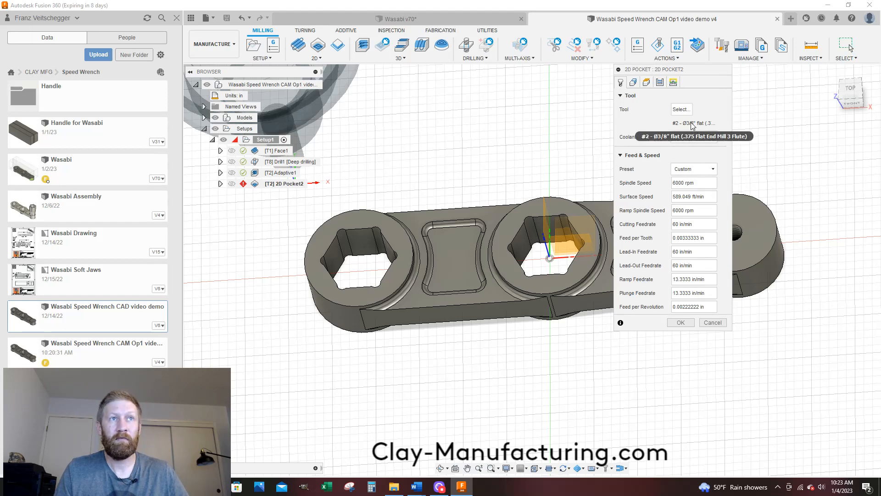
left_click(684, 224)
type("15")
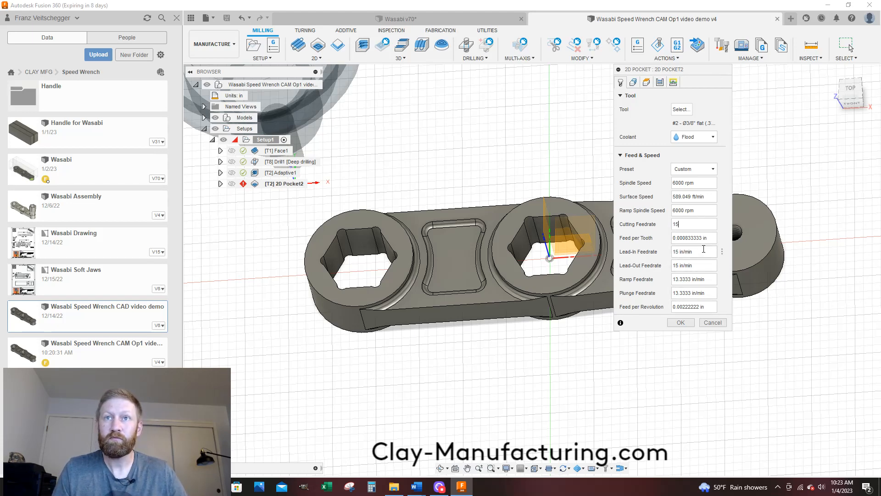
Select the bottom edge contours of both hex sockets as the pocket selections for the 2D Pocket operation
left_click(633, 83)
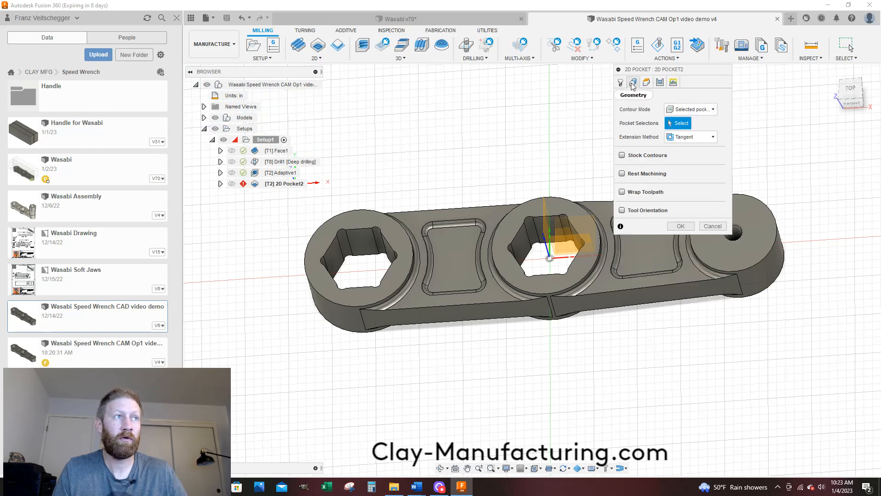
scroll(364, 268, "up", 5)
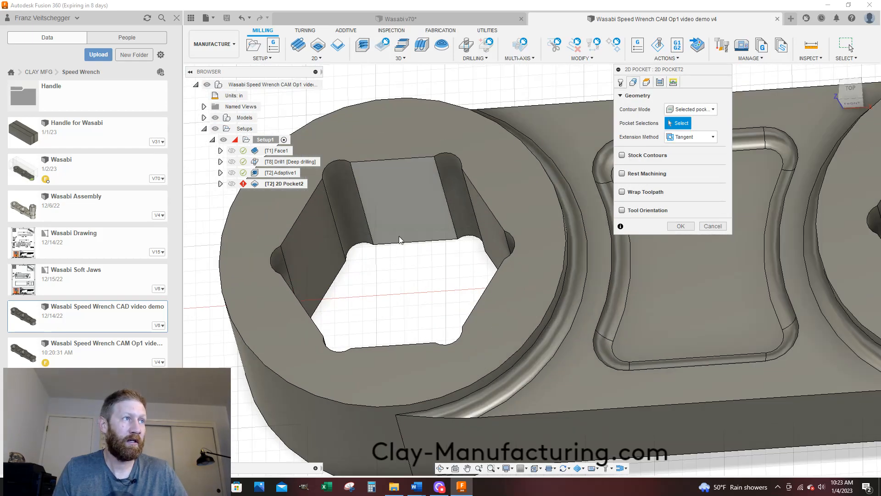
left_click(400, 242)
scroll(272, 273, "down", 5)
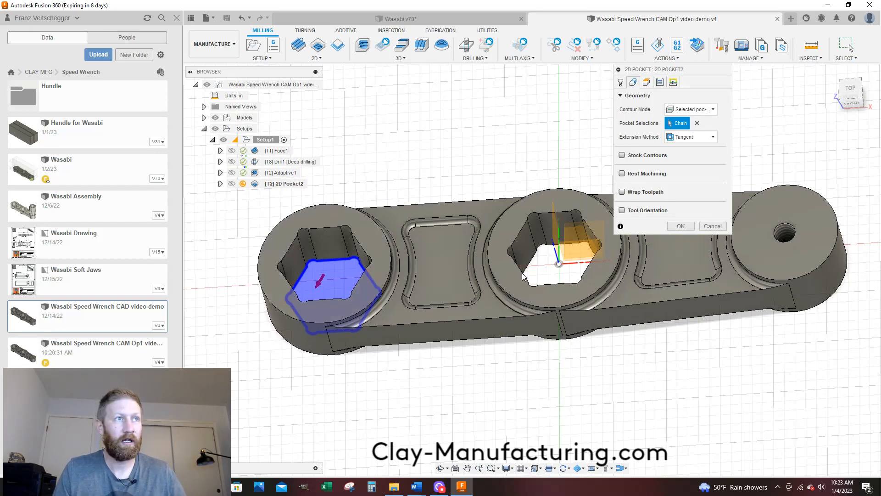
scroll(553, 260, "up", 3)
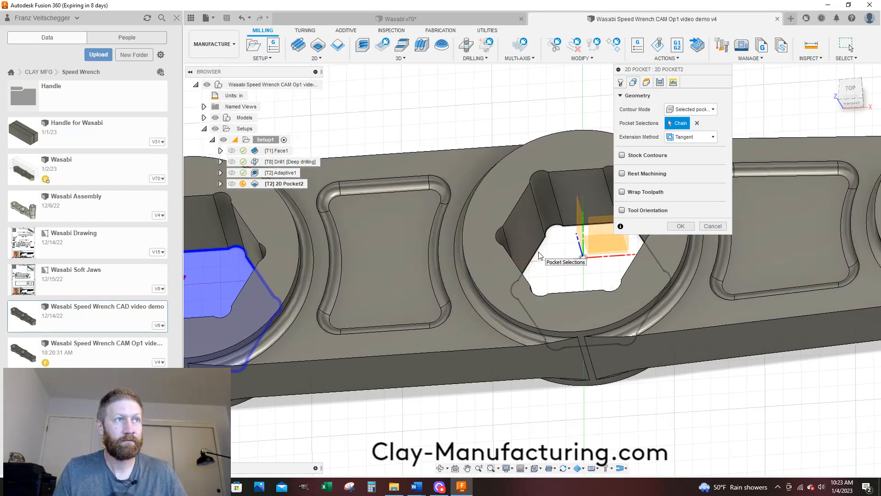
left_click(539, 253)
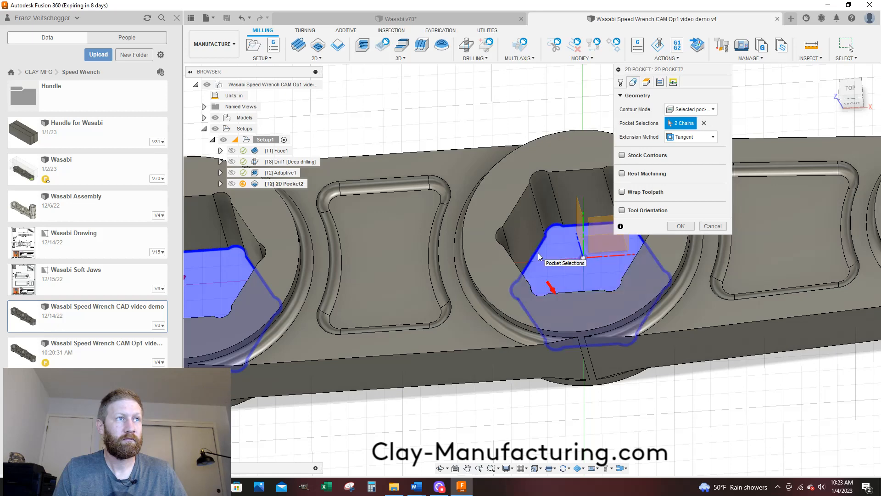
scroll(538, 253, "down", 2)
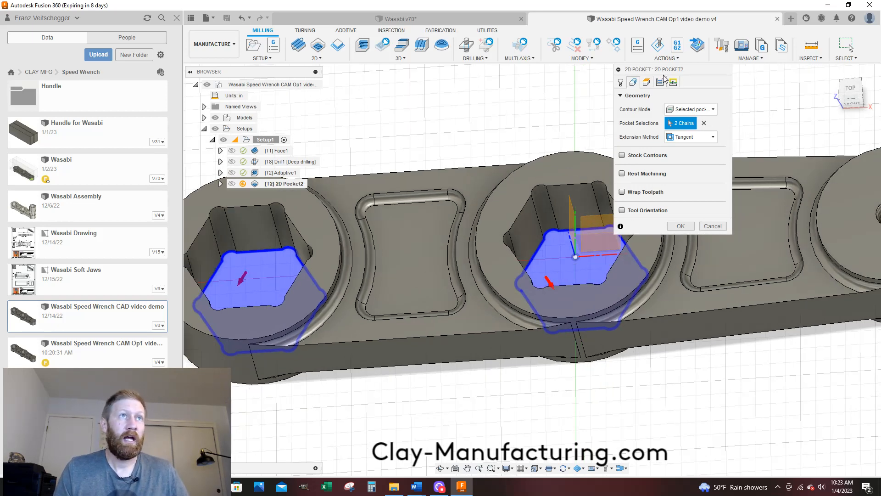
Set the pocket's bottom height offset to -0.01 in from the selected contours and check the height planes around the part
left_click(647, 82)
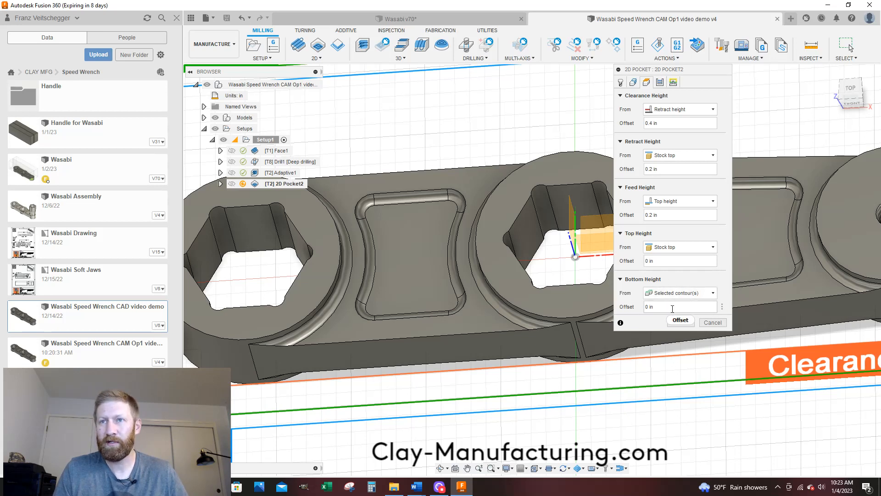
left_click(658, 308)
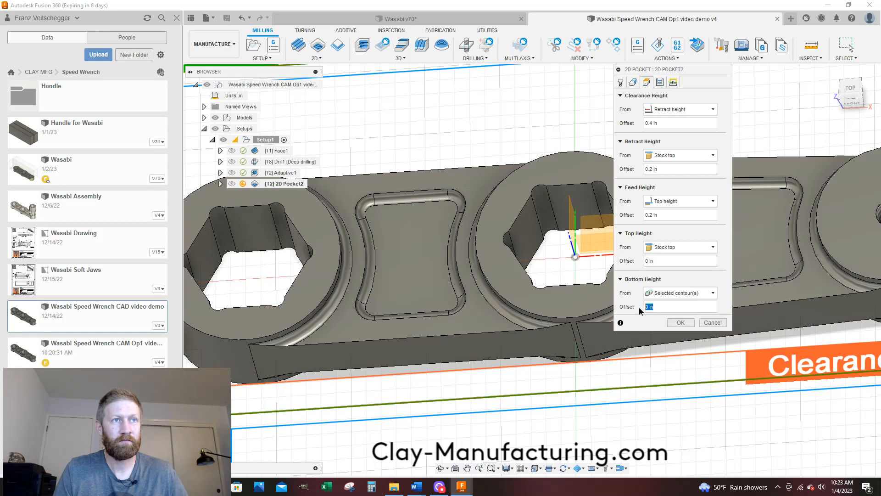
type("-")
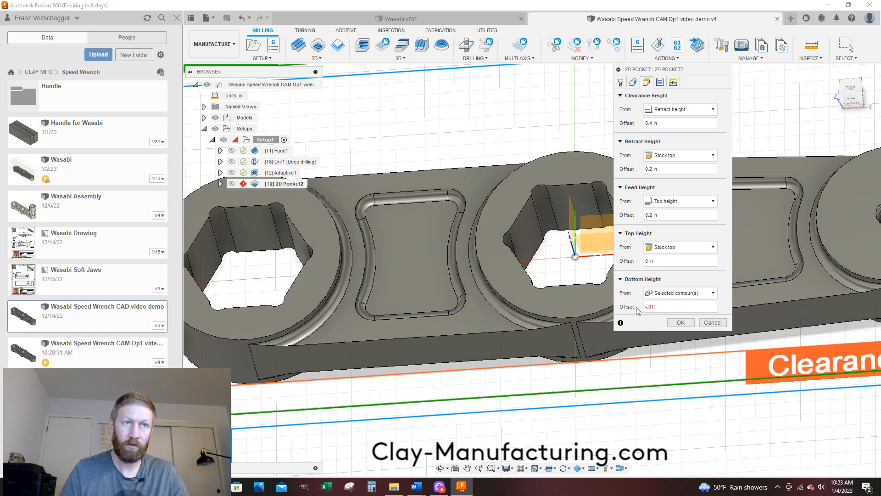
type(".01")
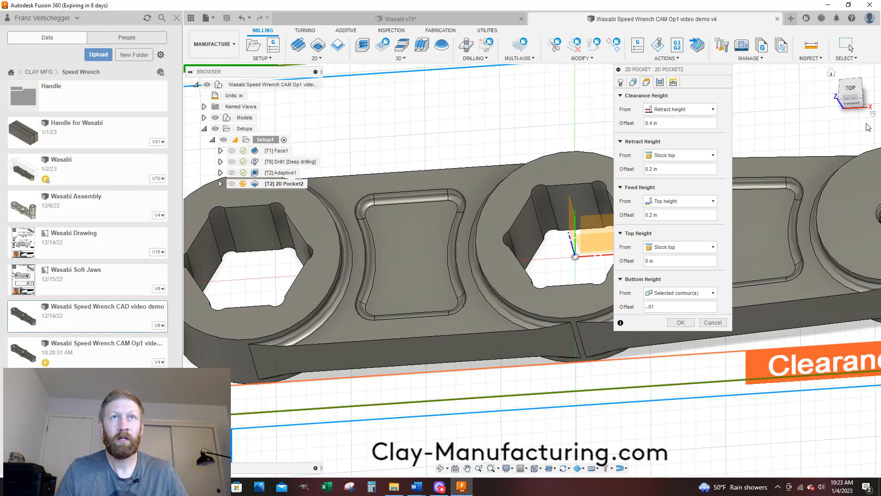
left_click(852, 103)
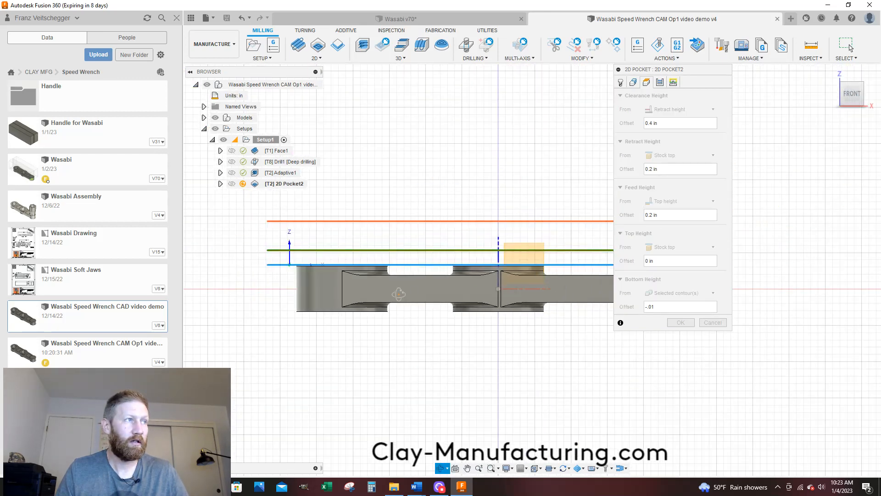
middle_click_drag(456, 307, 397, 316, "shift")
scroll(317, 309, "down", 2)
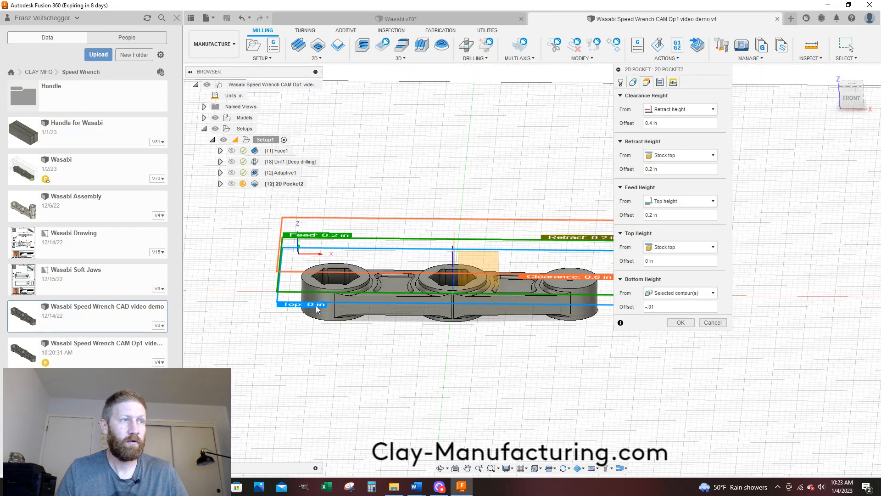
scroll(423, 312, "down", 2)
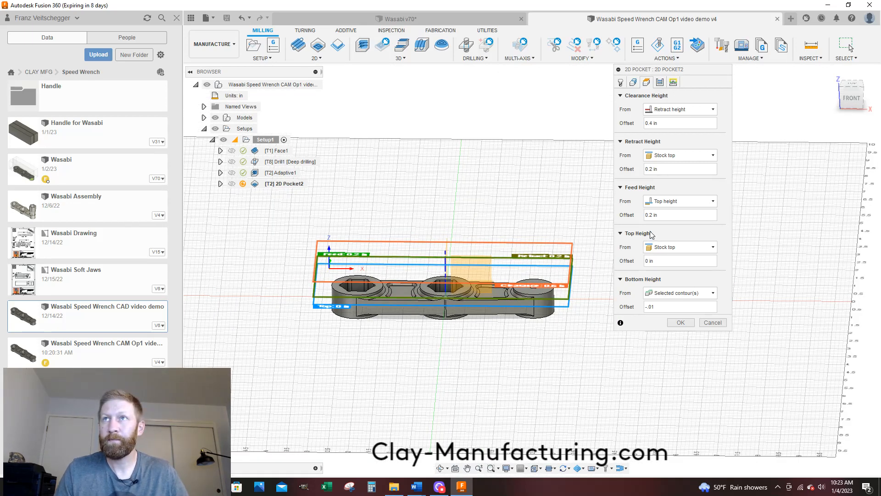
Set the pocket's radial stock to leave to 0.01 in and its axial stock to leave to 0
left_click(664, 82)
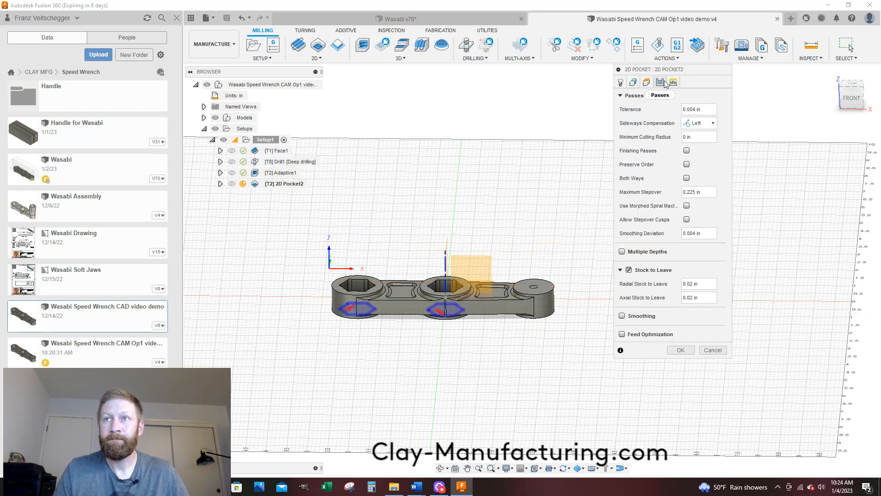
left_click(704, 286)
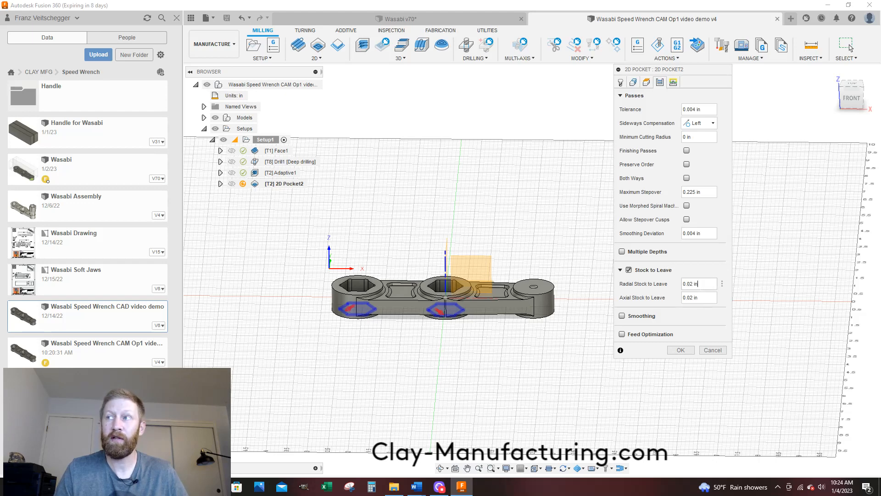
scroll(450, 280, "up", 4)
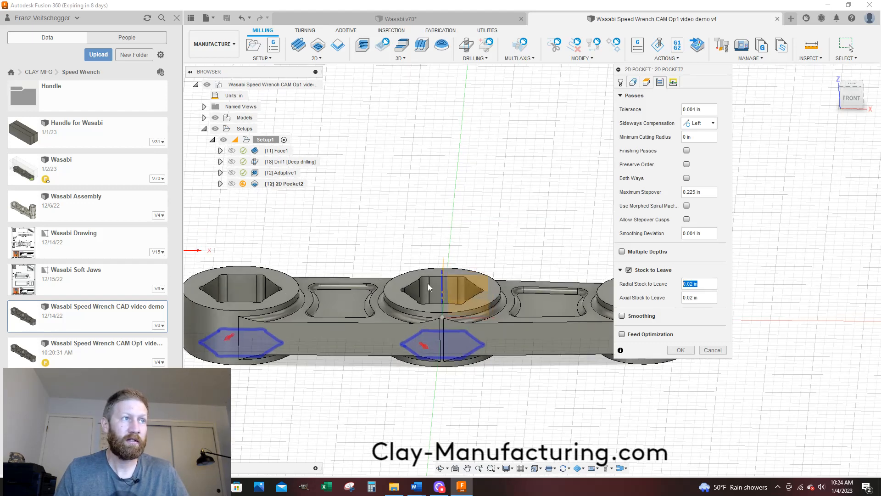
type(".01")
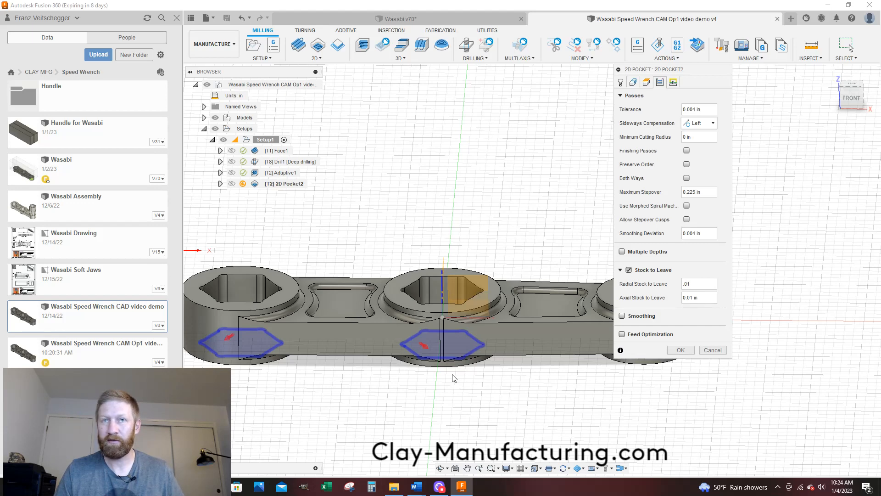
left_click(706, 299)
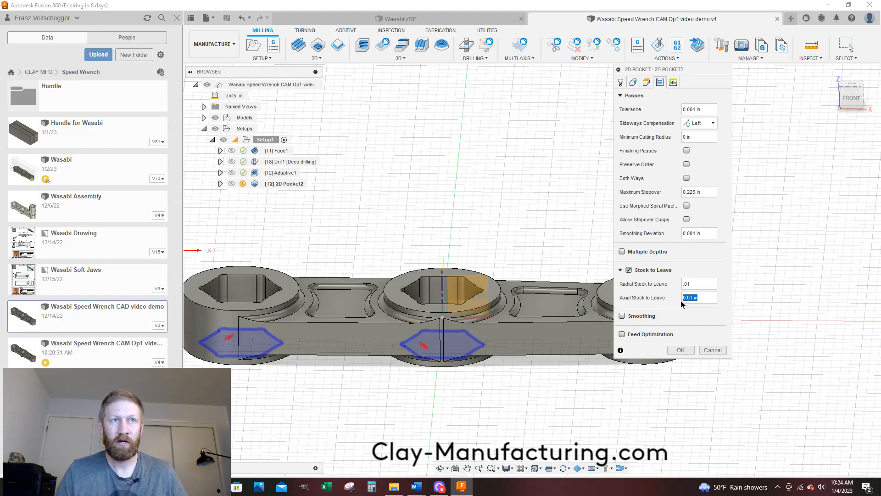
type("0.0")
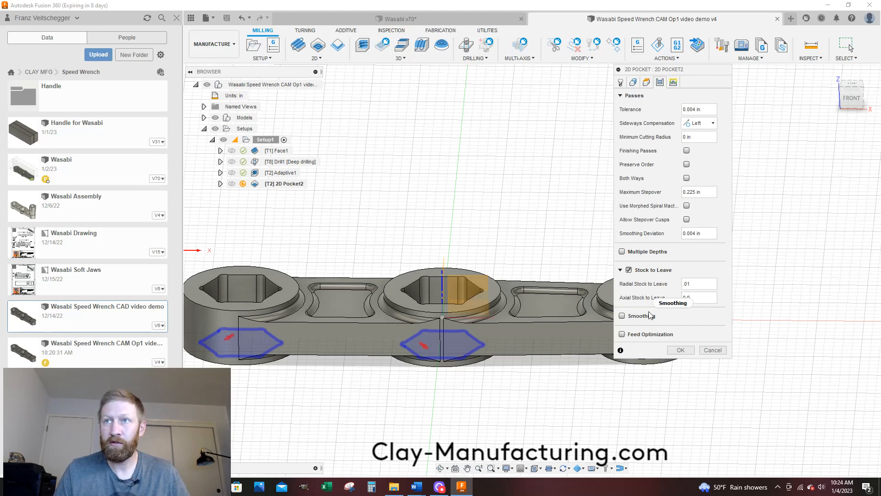
Enable smoothing and feed optimization for the pocket, with a reduced feed radius of 0.125 in
left_click(623, 316)
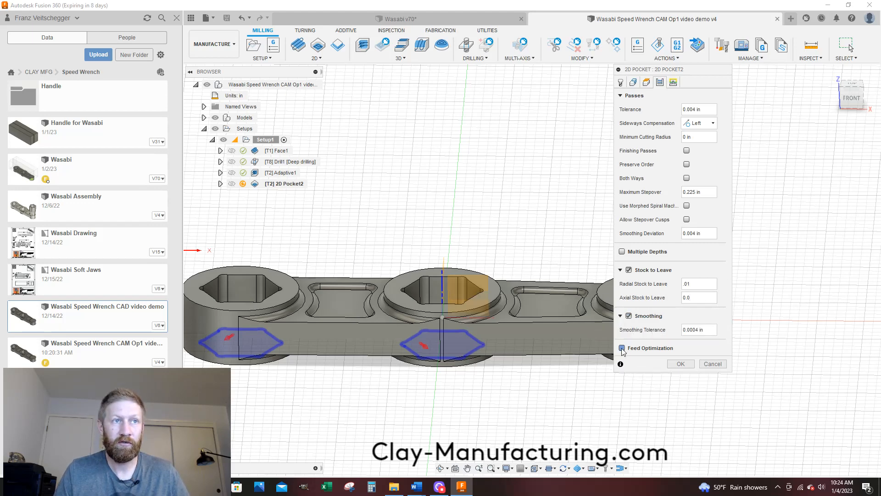
left_click(622, 347)
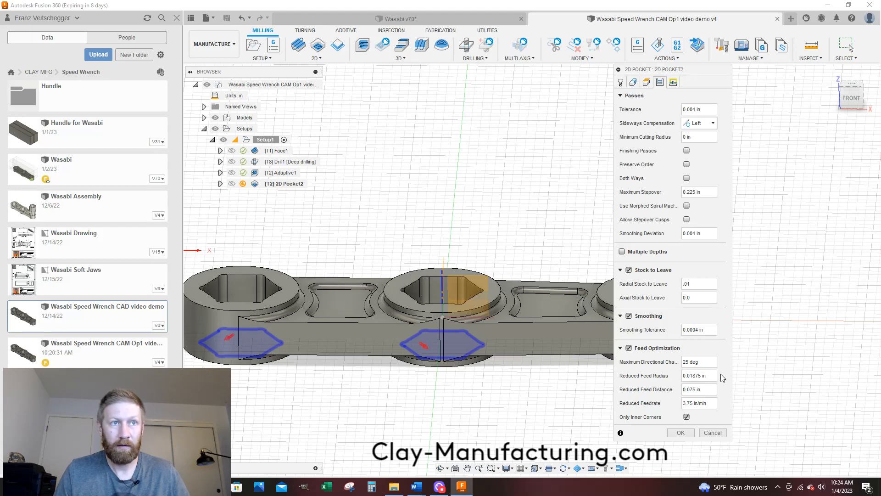
left_click_drag(701, 376, 681, 379)
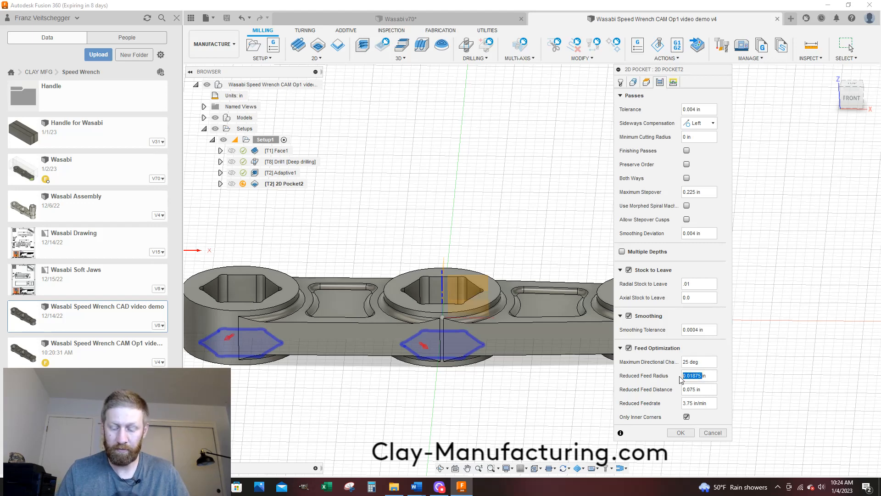
type(".125")
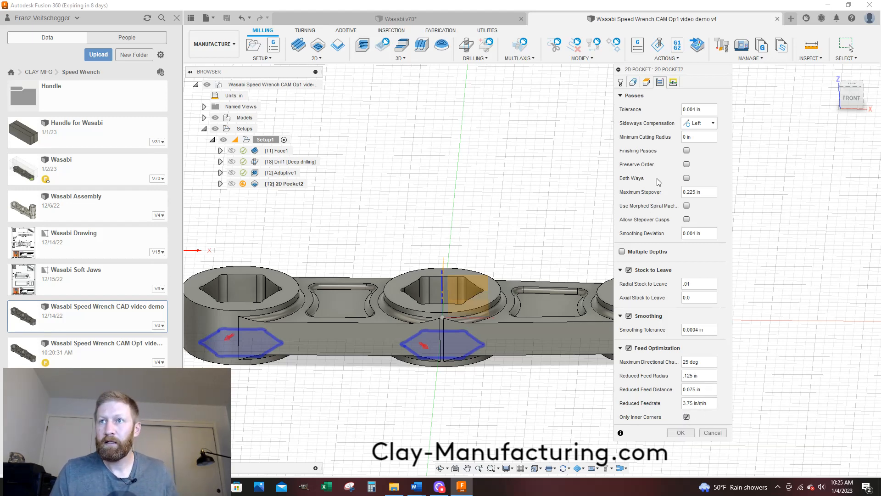
Set the helical ramp diameter and minimum ramp diameter to 0.1 in and generate the 2D Pocket toolpath
left_click(674, 83)
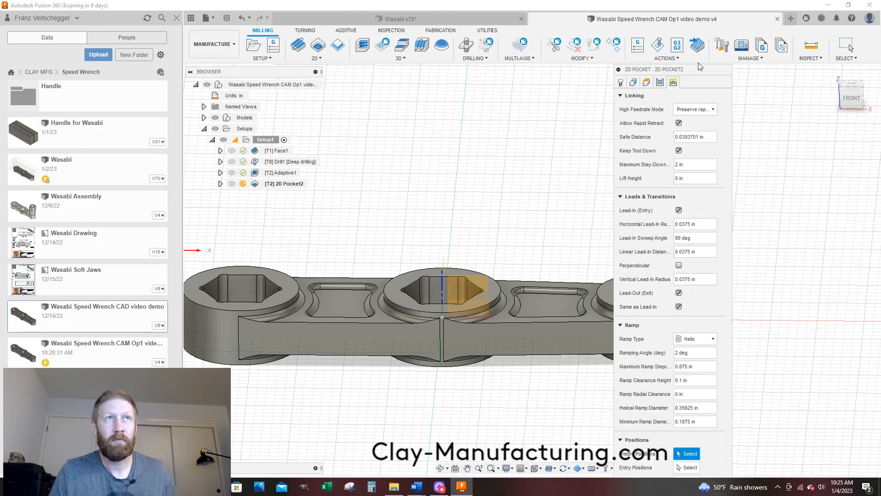
left_click_drag(702, 69, 723, 24)
middle_click_drag(455, 185, 466, 206, "shift")
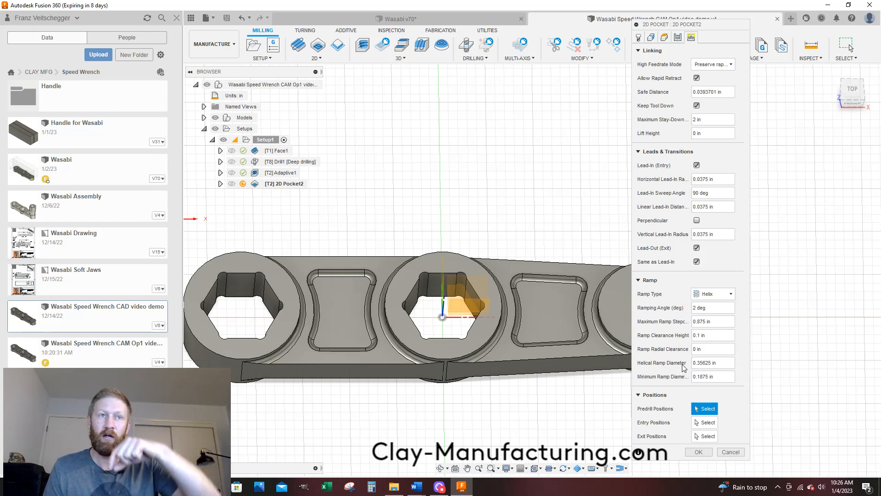
left_click(727, 362)
left_click_drag(728, 362, 674, 363)
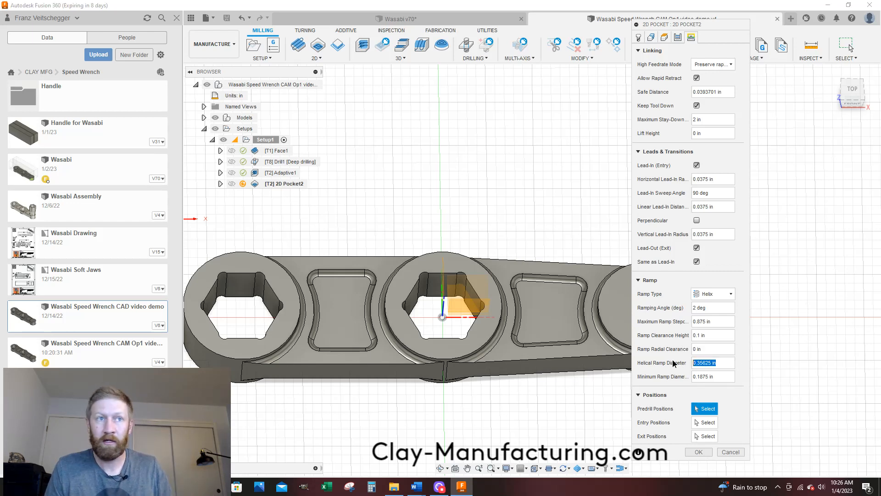
key("BackSpace")
type(".1")
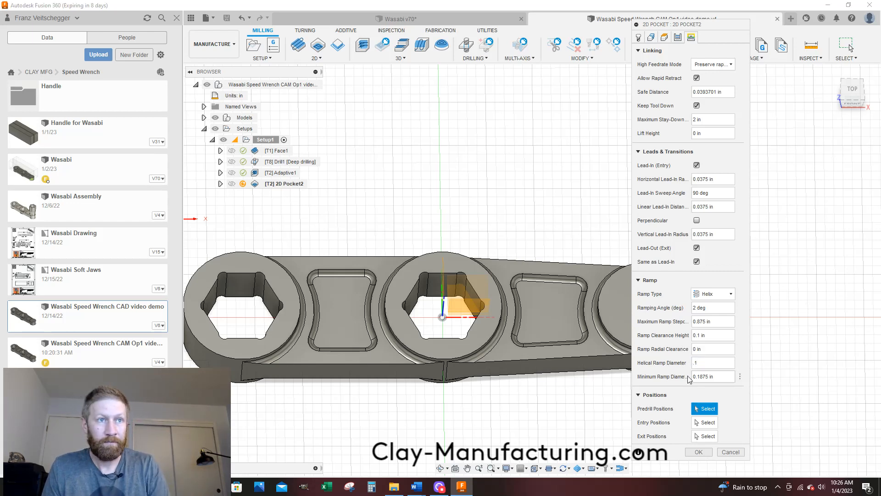
left_click_drag(719, 377, 679, 379)
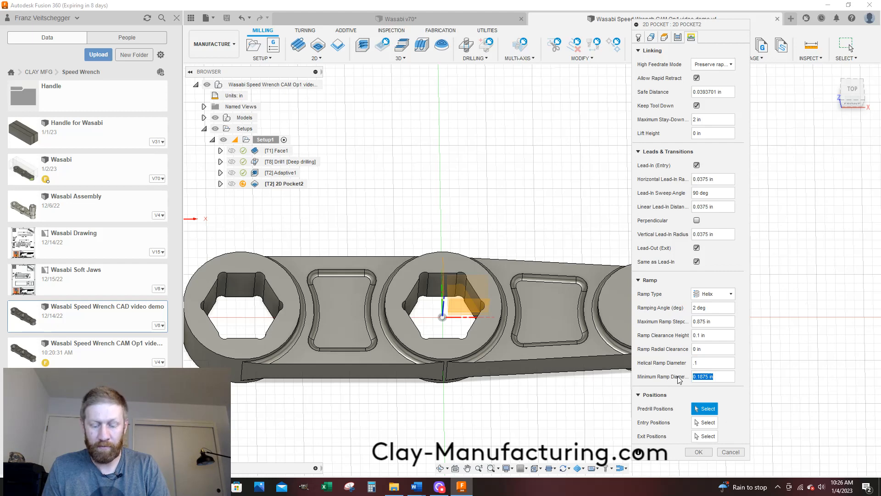
type(".1")
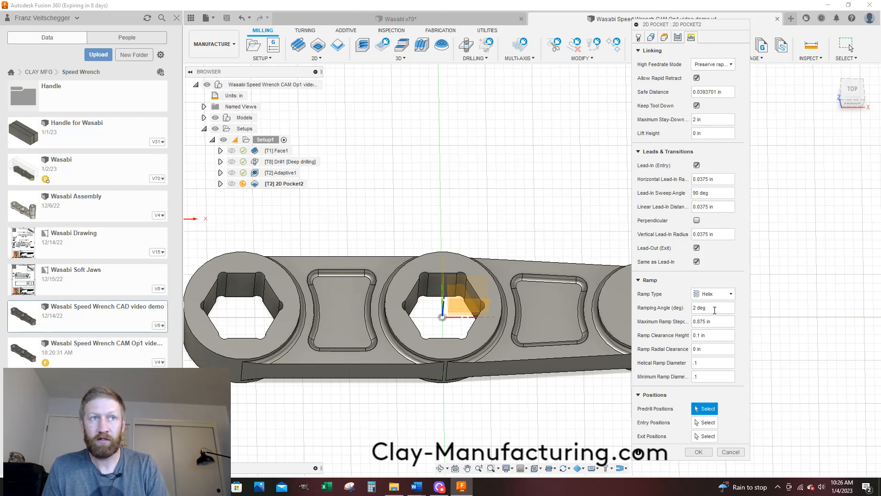
left_click(698, 452)
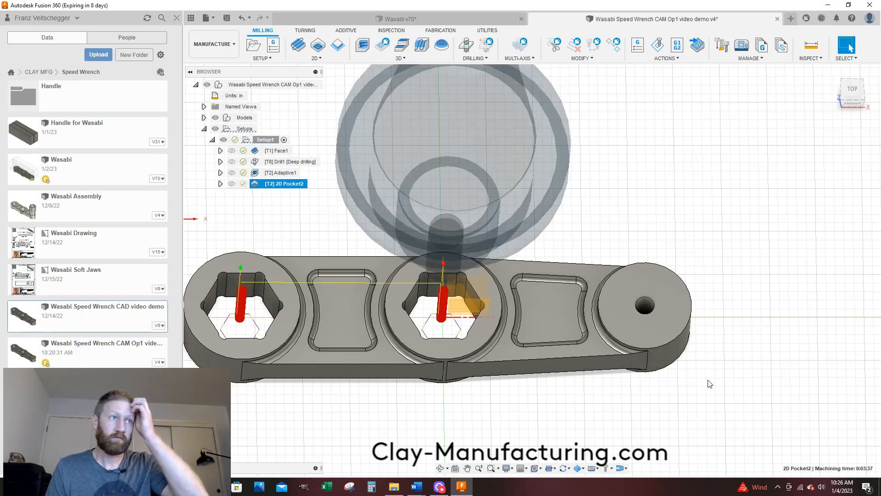
Examine the helical entry and pocket toolpath inside the hex sockets
scroll(538, 279, "up", 6)
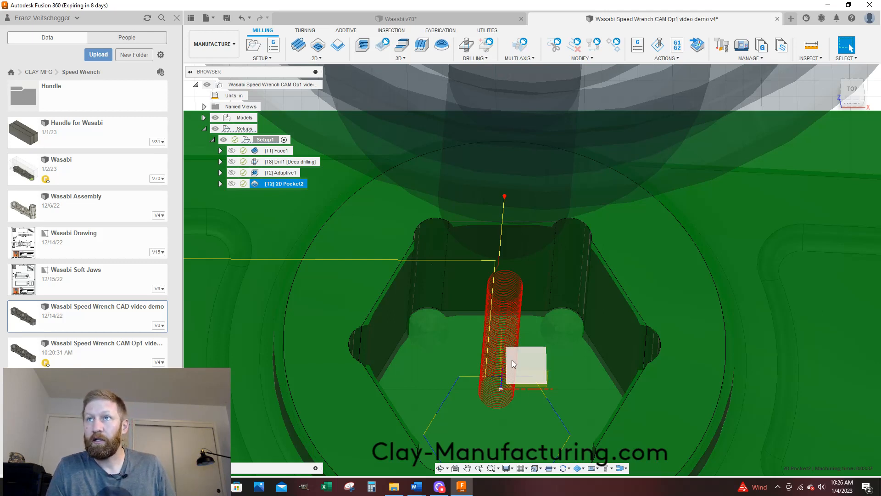
scroll(513, 344, "down", 1)
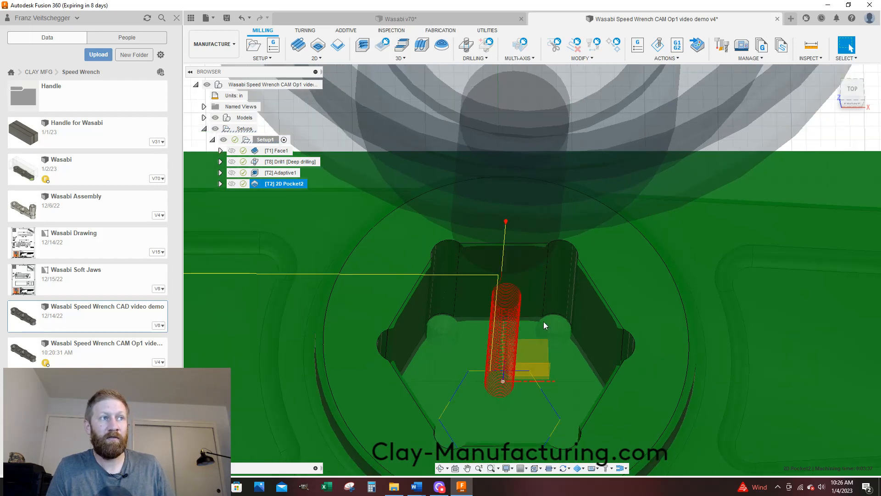
scroll(544, 248, "down", 1)
scroll(536, 236, "down", 5)
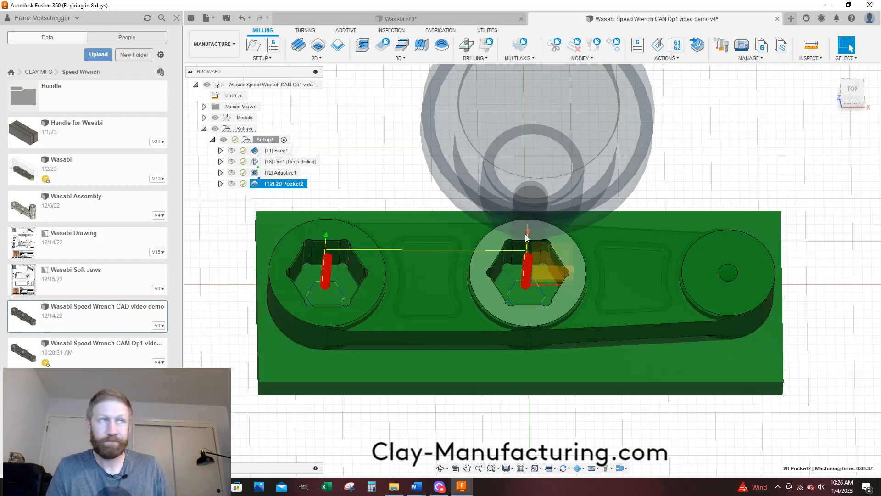
Set the hex socket 2D Pocket's maximum stepover to .0375 in and regenerate its toolpath
left_click(320, 205)
left_click(288, 184)
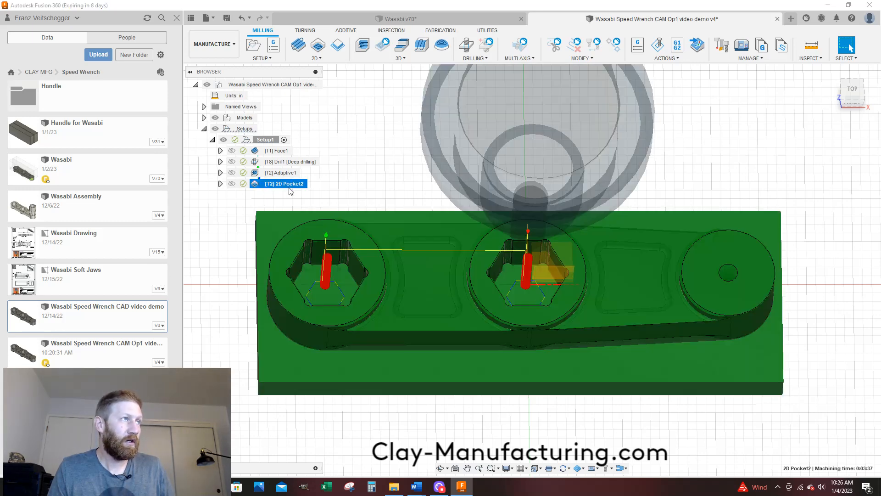
right_click(290, 190)
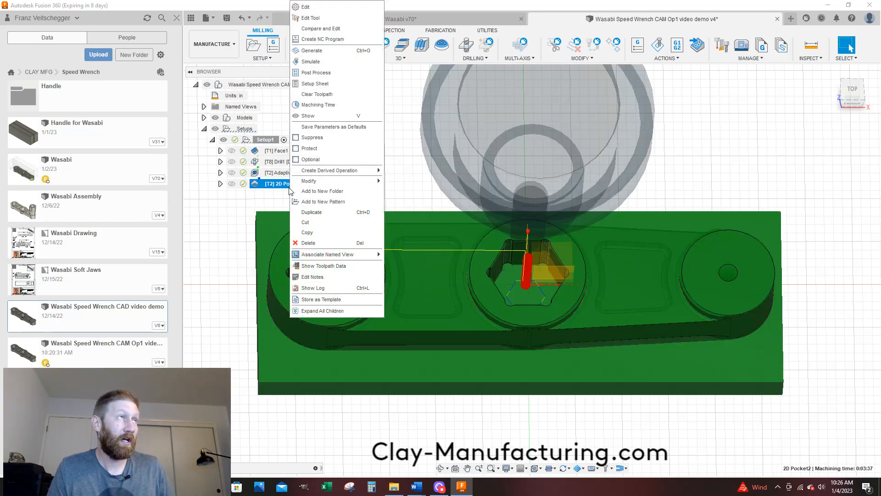
left_click(308, 7)
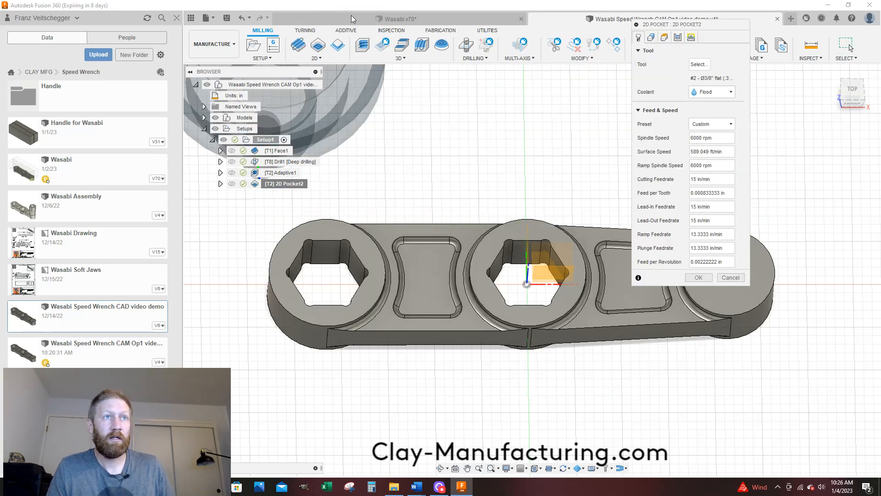
left_click(678, 37)
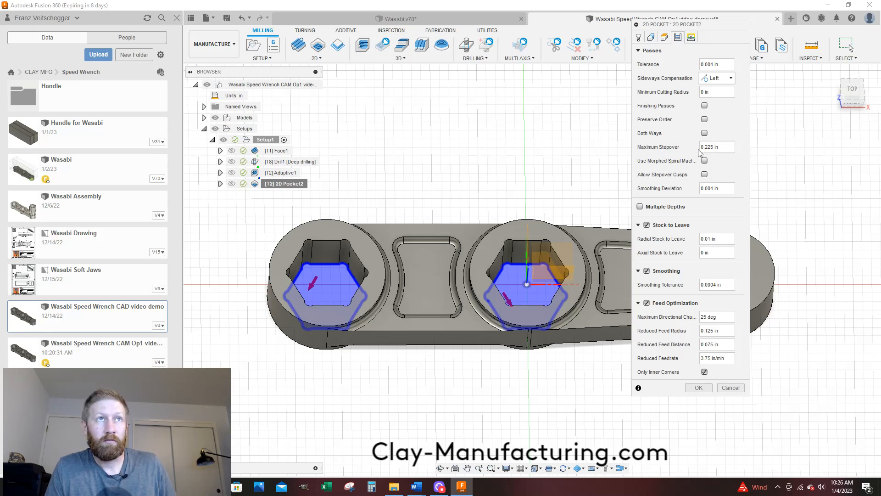
left_click_drag(724, 148, 694, 147)
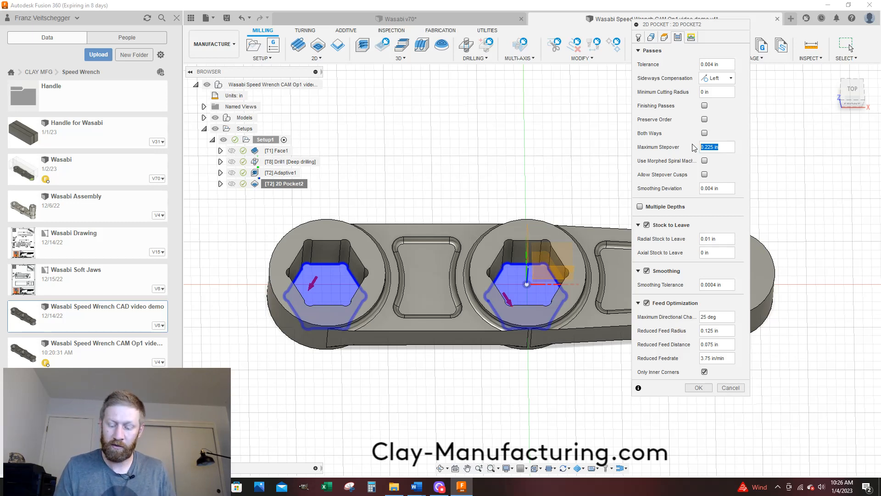
key("BackSpace")
type(".0375")
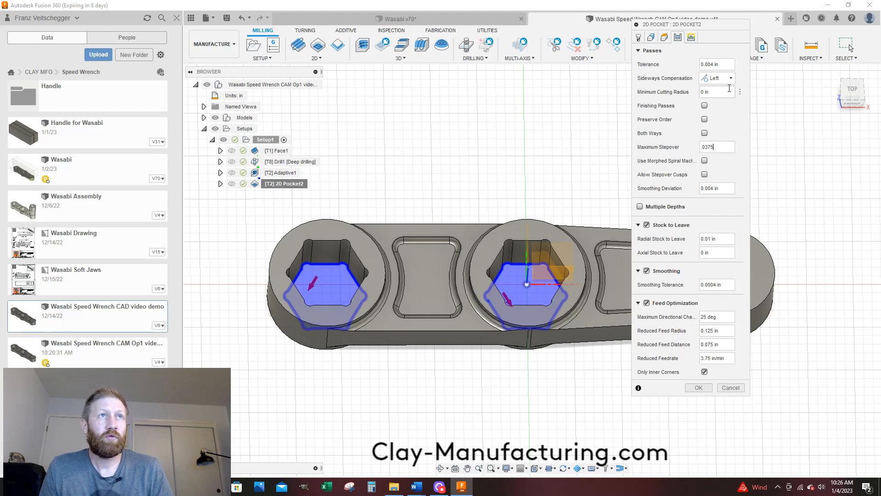
left_click(699, 389)
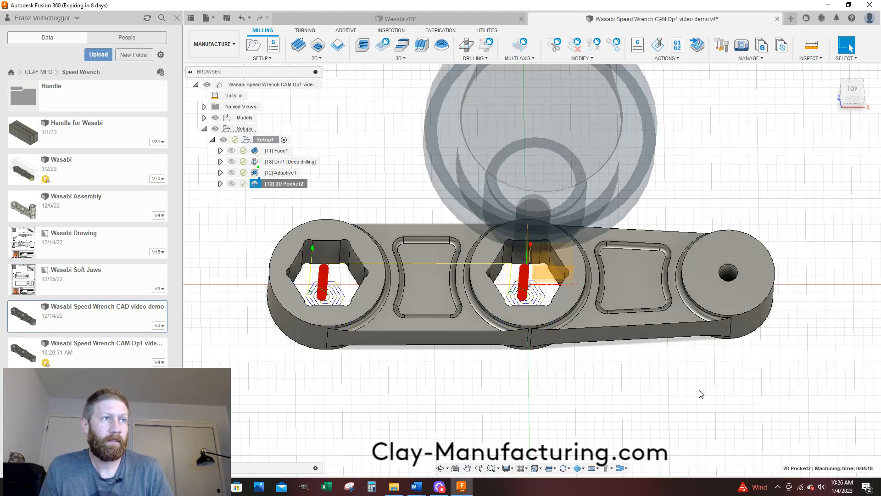
Examine the pocket's stepover passes and helical entry, and the corner reliefs of the hex sockets
scroll(531, 288, "up", 3)
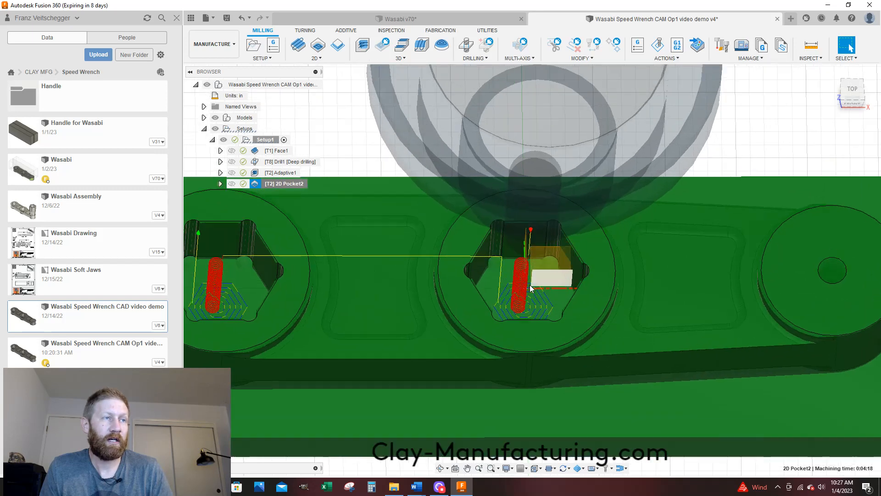
scroll(531, 288, "up", 4)
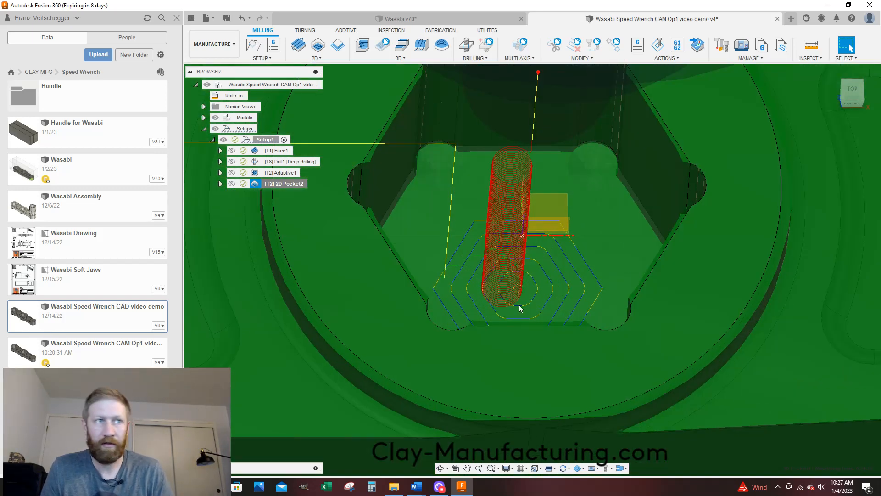
scroll(533, 268, "up", 4)
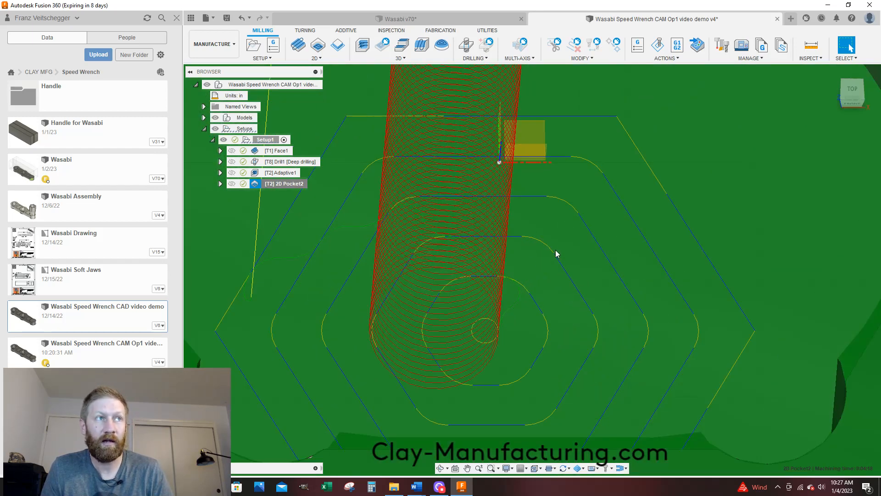
scroll(556, 257, "down", 1)
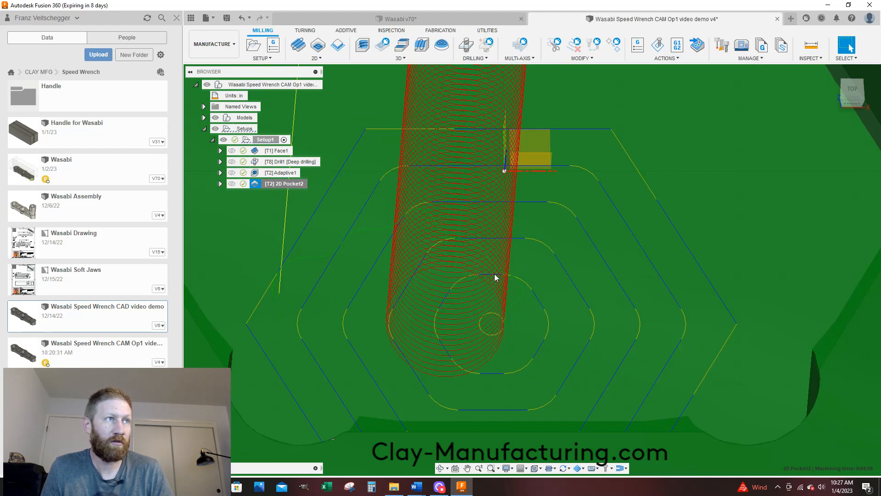
scroll(483, 200, "down", 4)
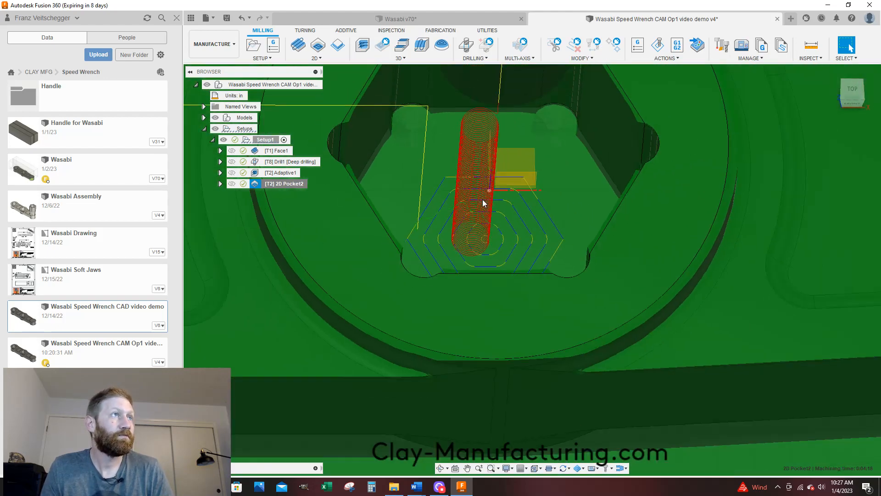
scroll(483, 199, "down", 8)
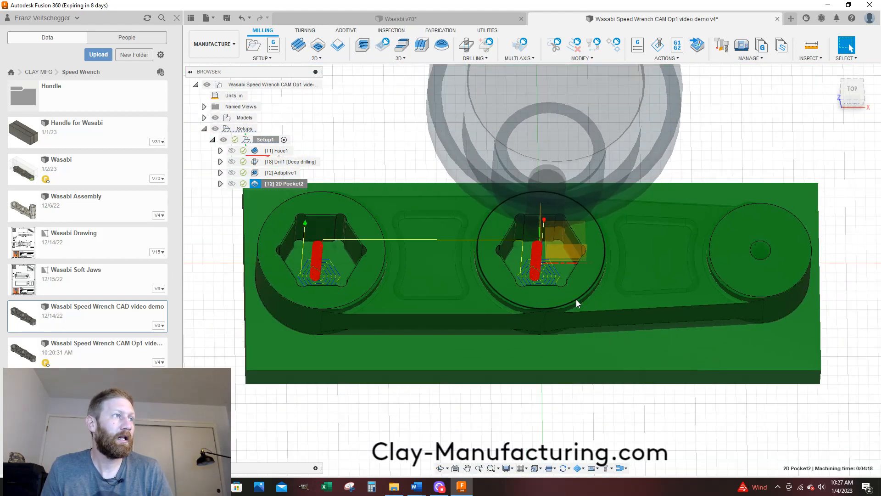
mouse_move(576, 303)
middle_mouse_down("shift")
mouse_move(574, 290)
mouse_move(582, 299)
middle_mouse_up("shift")
scroll(354, 233, "up", 7)
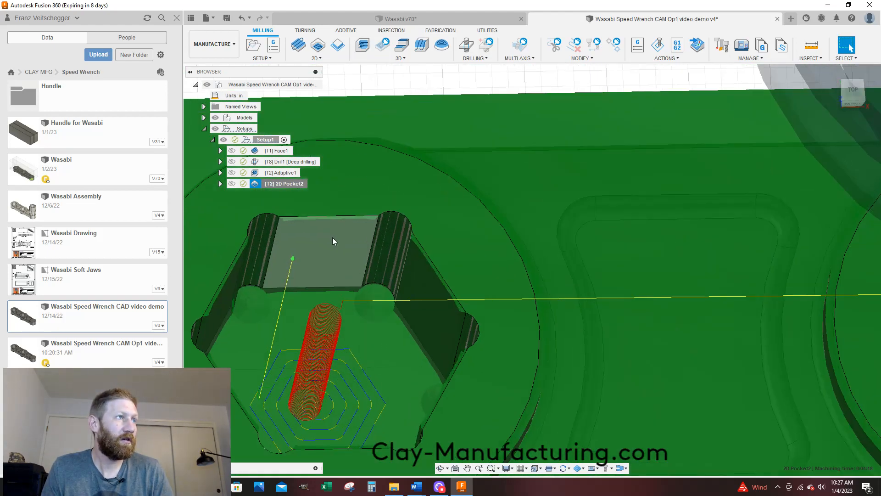
scroll(349, 200, "up", 3)
scroll(358, 209, "down", 2)
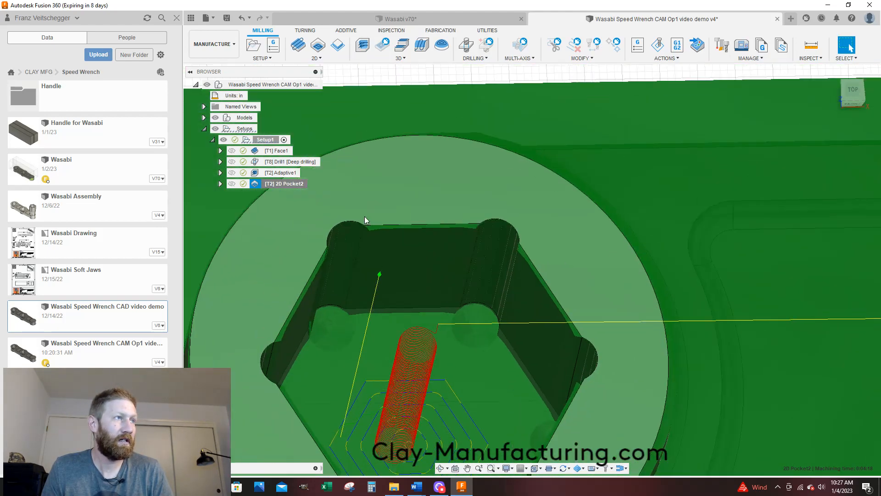
scroll(364, 216, "up", 4)
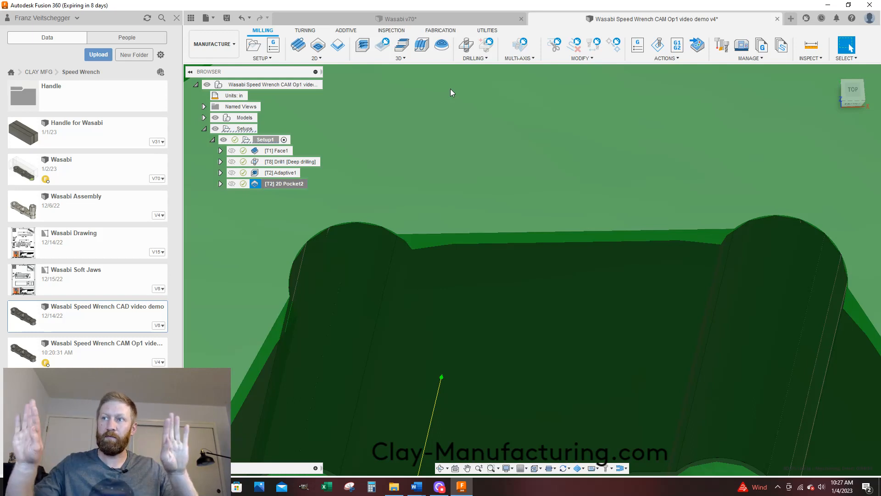
scroll(450, 89, "down", 3)
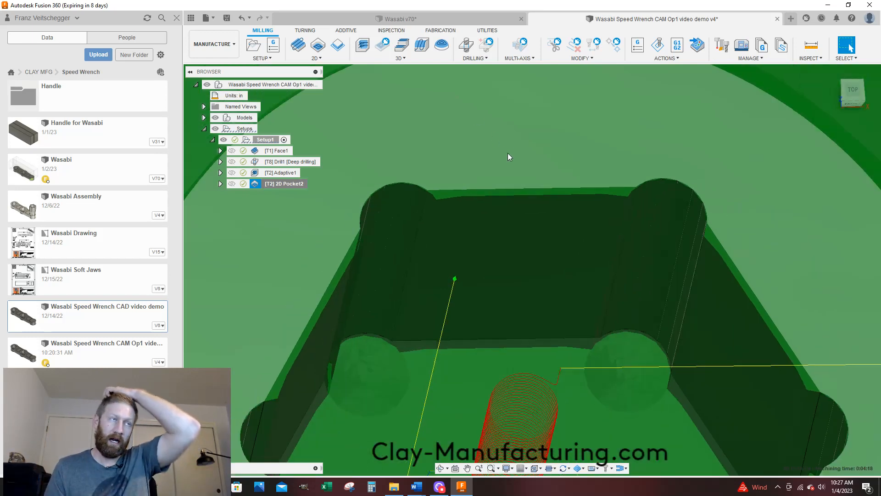
scroll(505, 158, "down", 1)
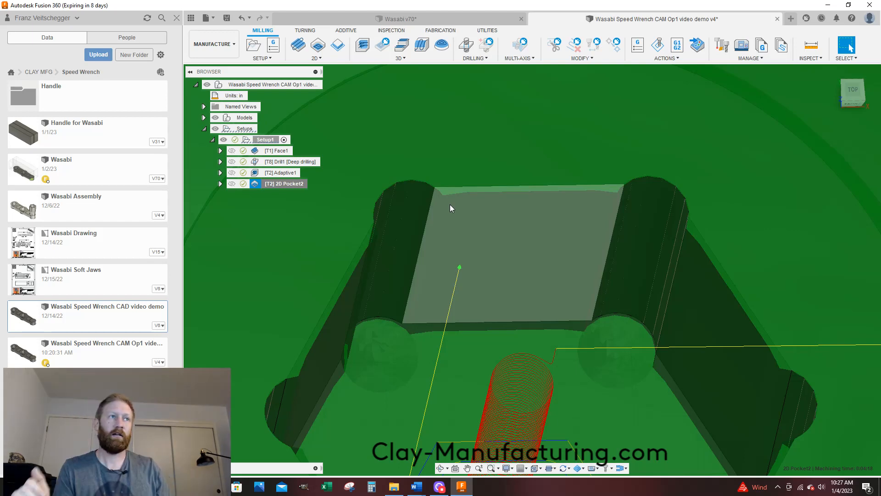
scroll(450, 205, "down", 5)
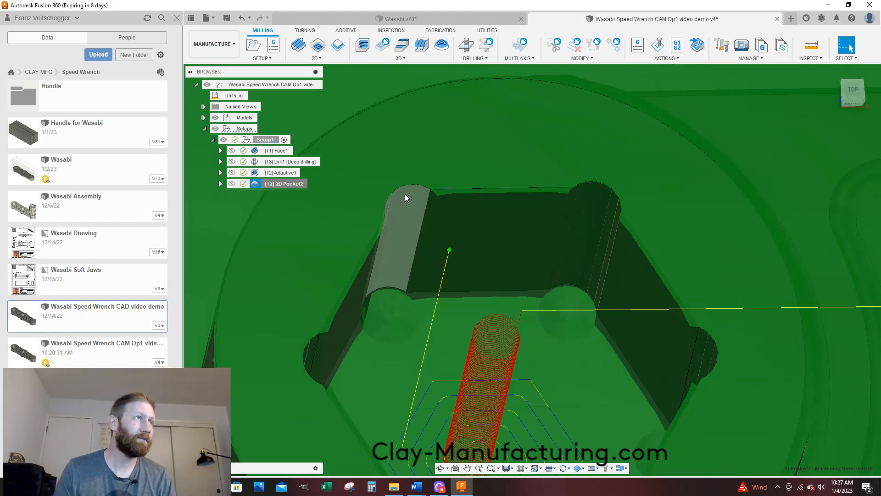
Save the document as a new version with the description User Saved
left_click(227, 18)
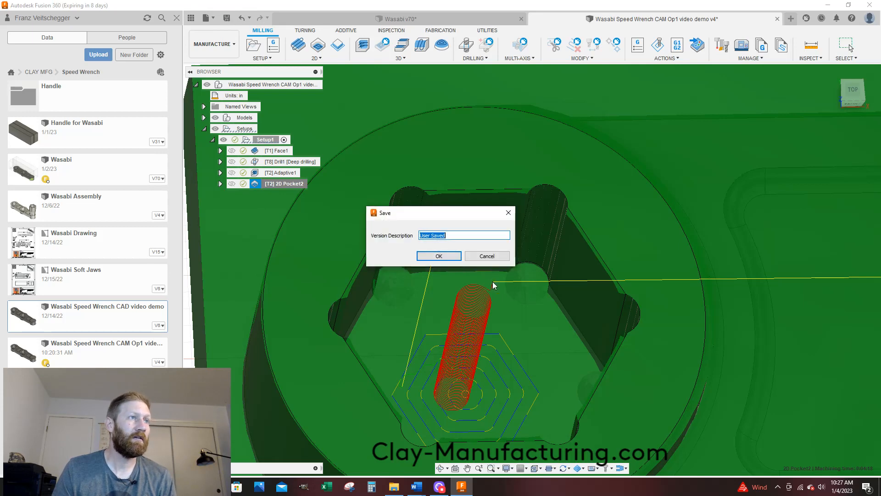
left_click(439, 256)
scroll(494, 259, "down", 6)
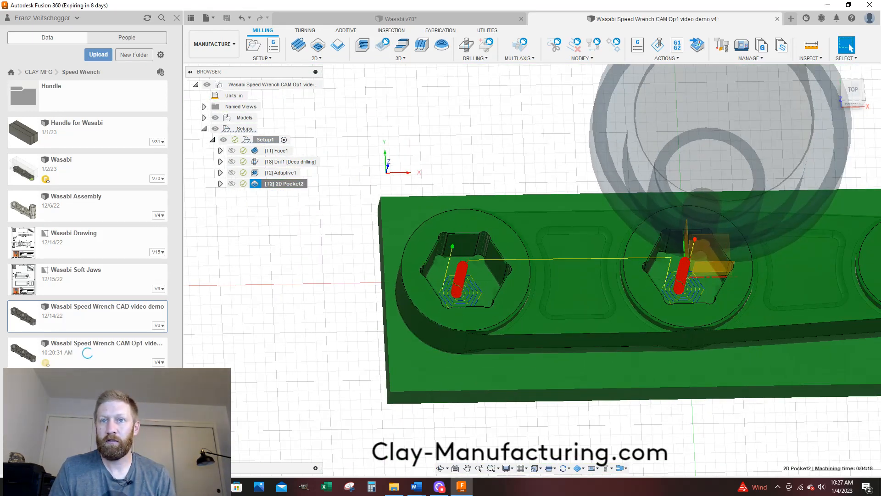
scroll(309, 293, "down", 1)
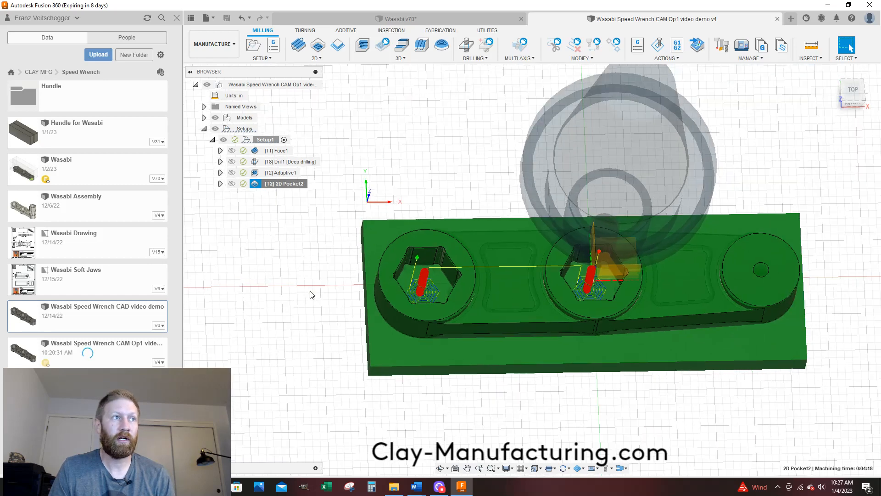
scroll(249, 267, "down", 1)
scroll(492, 309, "up", 1)
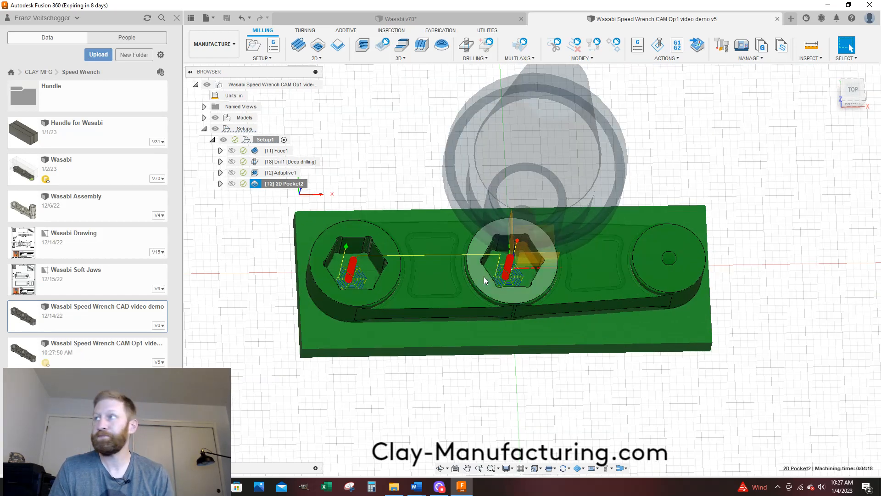
Compare the 2D Pocket toolpath with the 4_Hex 2D Pocket operation in the Wasabi v70 document, and return to the demo document
left_click(349, 127)
left_click(294, 184)
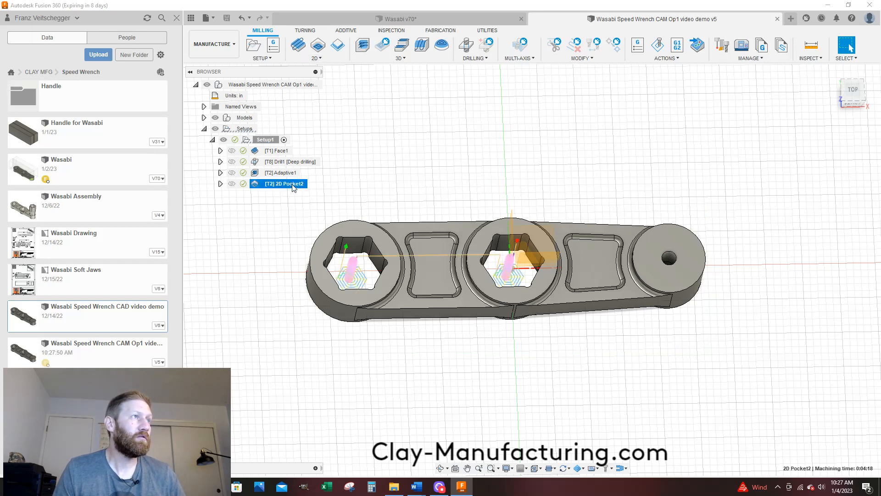
left_click(456, 20)
left_click(291, 294)
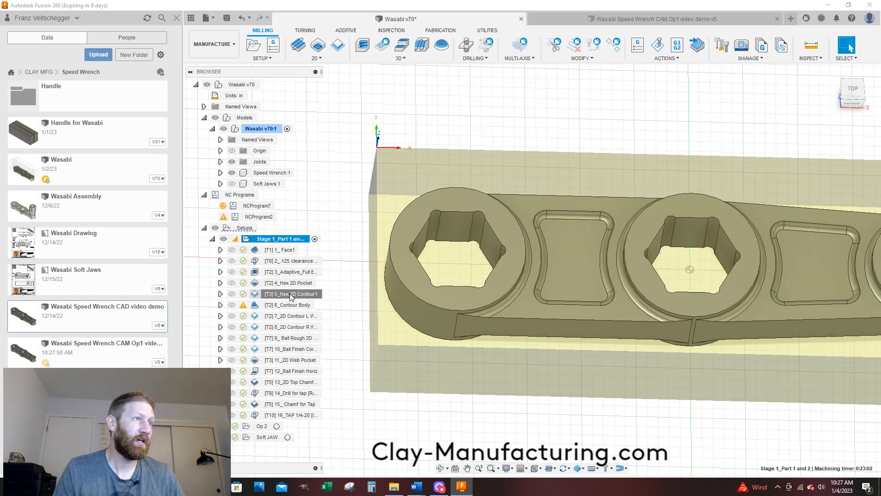
left_click(291, 282)
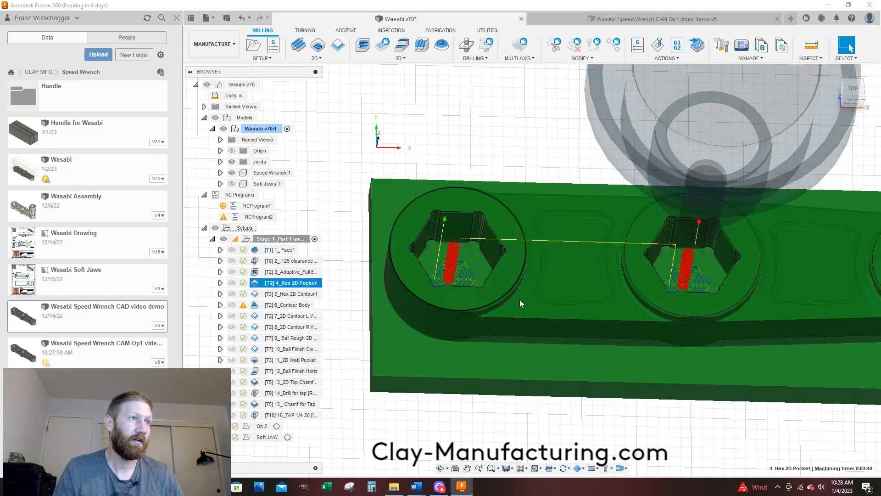
middle_click_drag(528, 317, 556, 301, "shift")
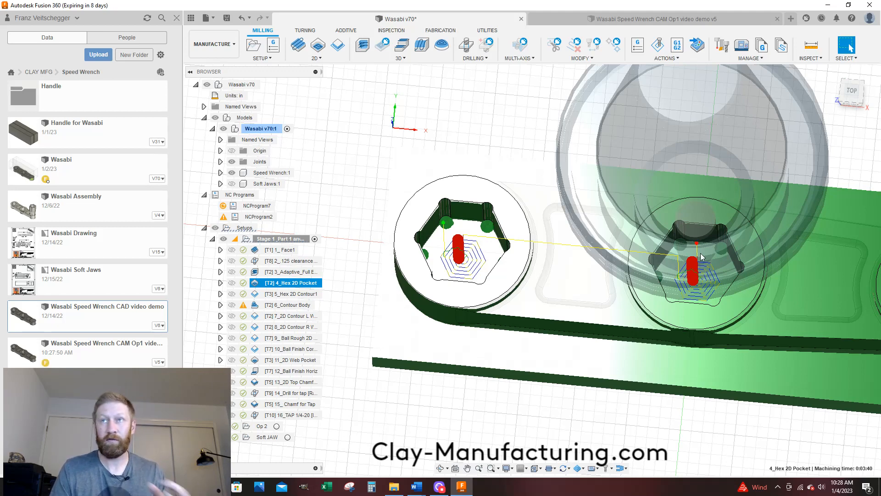
left_click(701, 20)
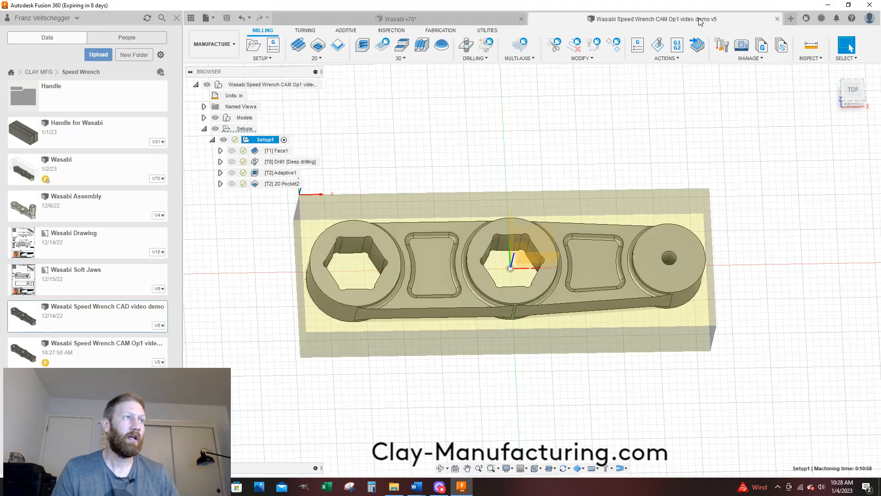
left_click(283, 183)
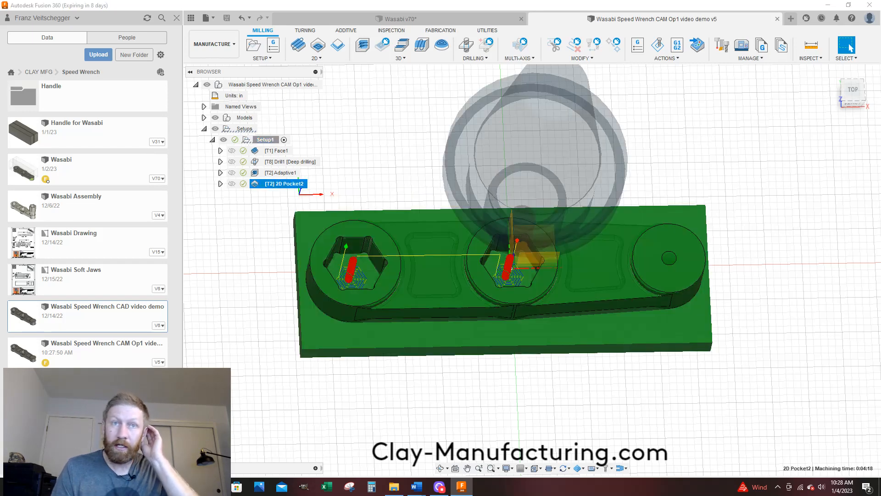
Start a 2D Contour operation in Setup1 and review the compensation type options for its passes
left_click(339, 91)
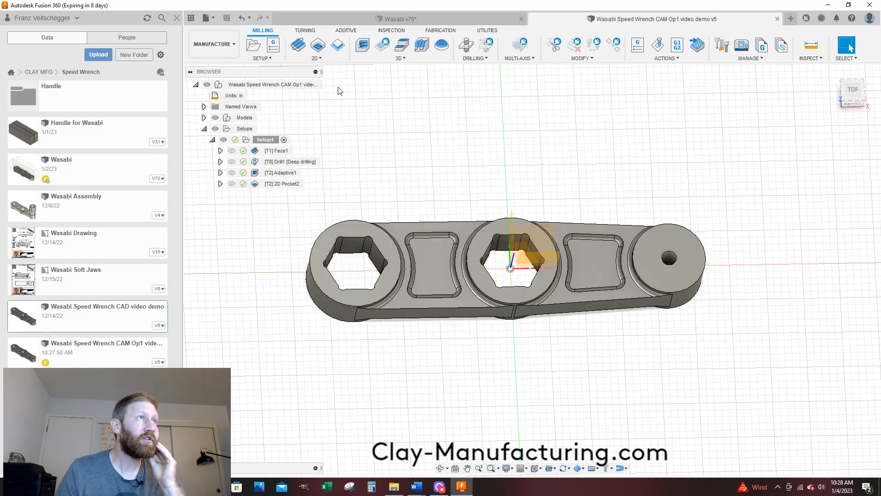
left_click(316, 59)
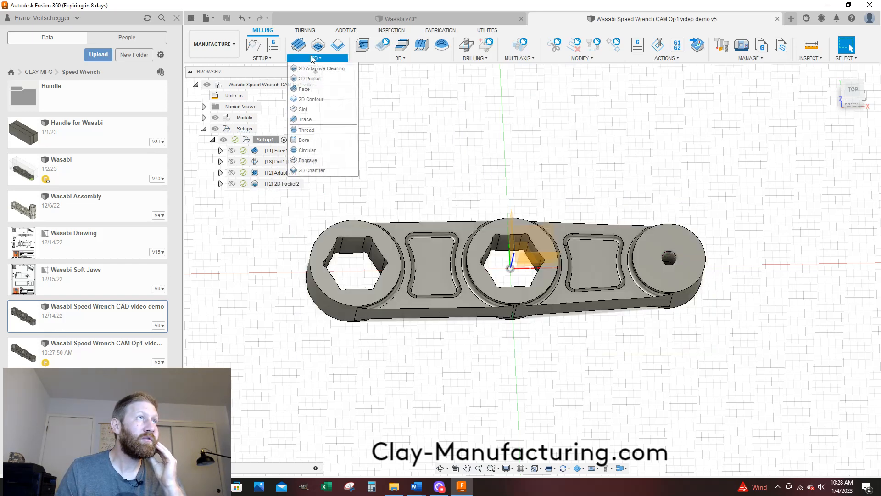
left_click(315, 100)
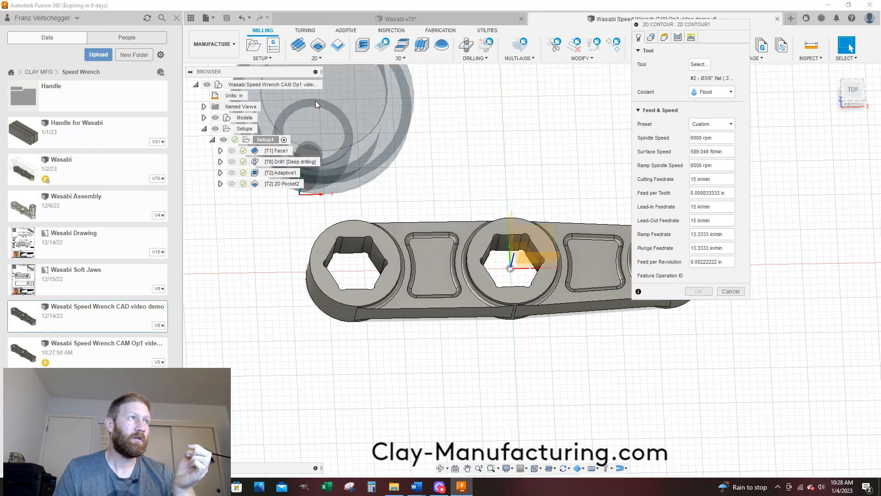
left_click_drag(723, 30, 714, 85)
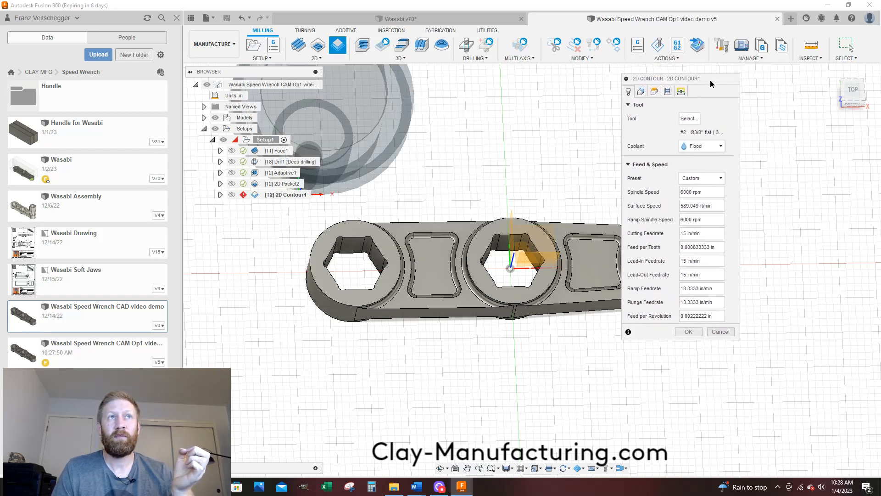
left_click(668, 91)
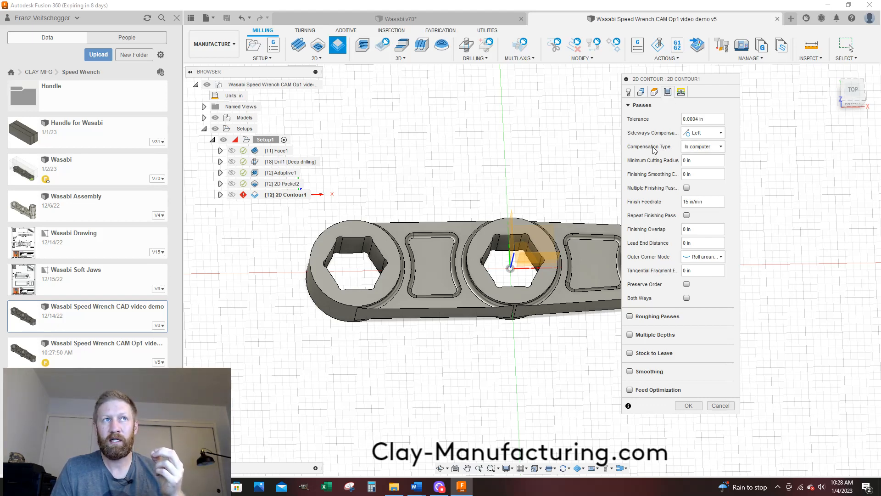
left_click(701, 147)
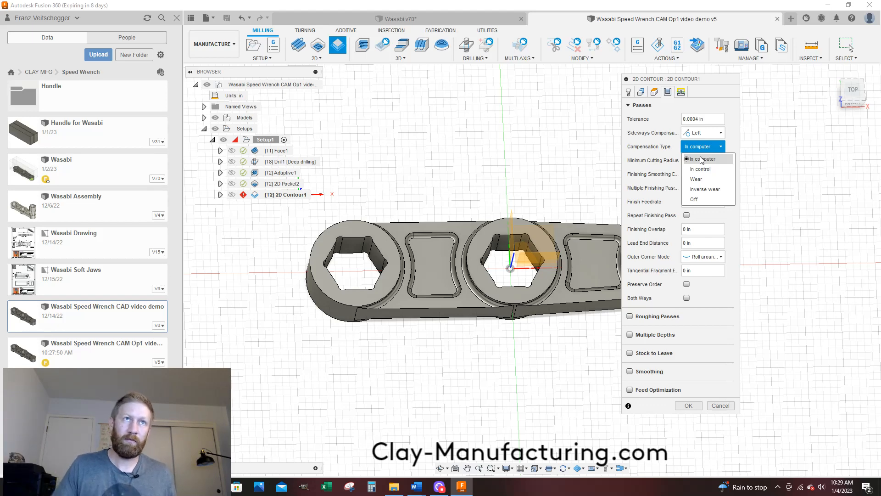
Assign tool 3, the 1/4" flat end mill from CLAY_Mini Mill_Aluminum, to the contour and set its cutting feedrate to 15 in/min
left_click(629, 92)
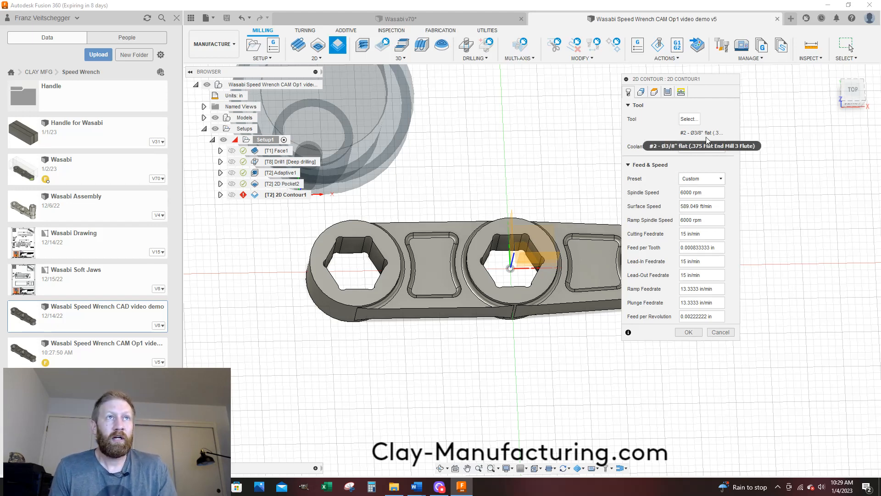
left_click(687, 120)
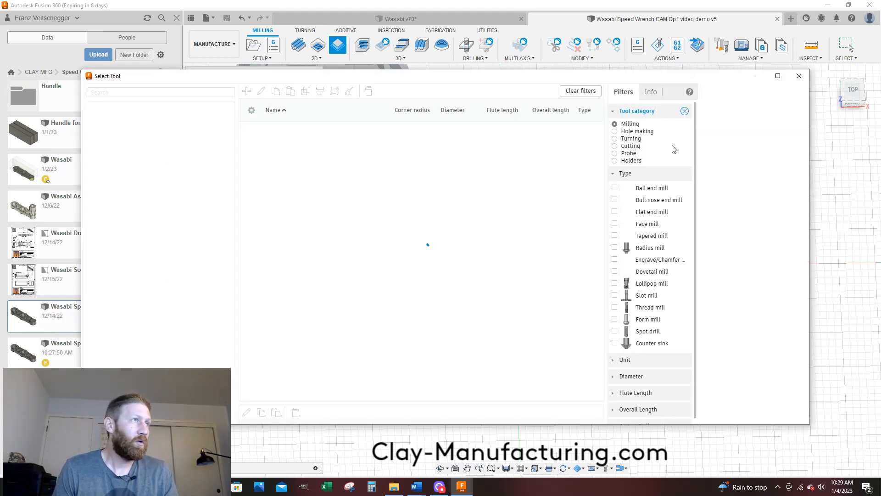
left_click(148, 200)
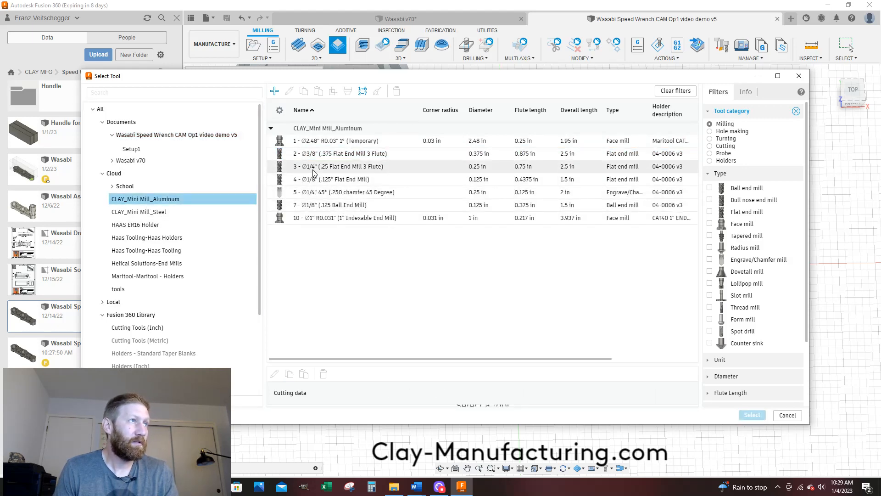
left_click(313, 169)
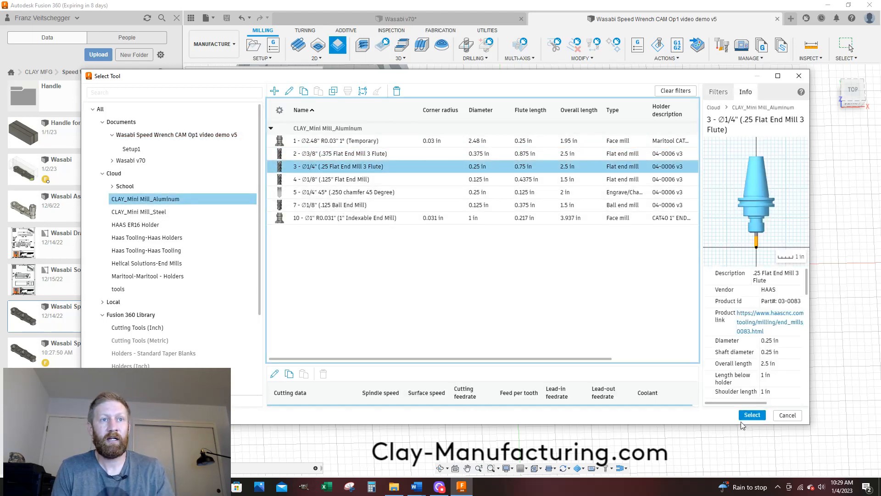
left_click(751, 415)
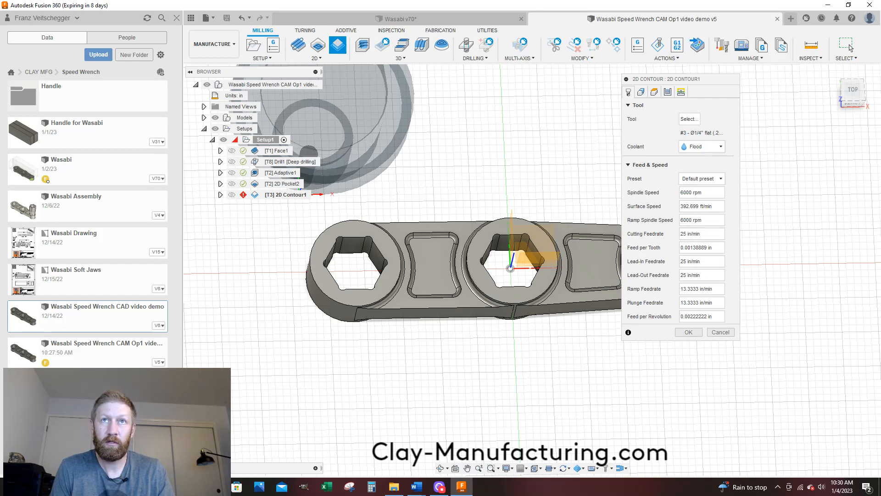
left_click(695, 231)
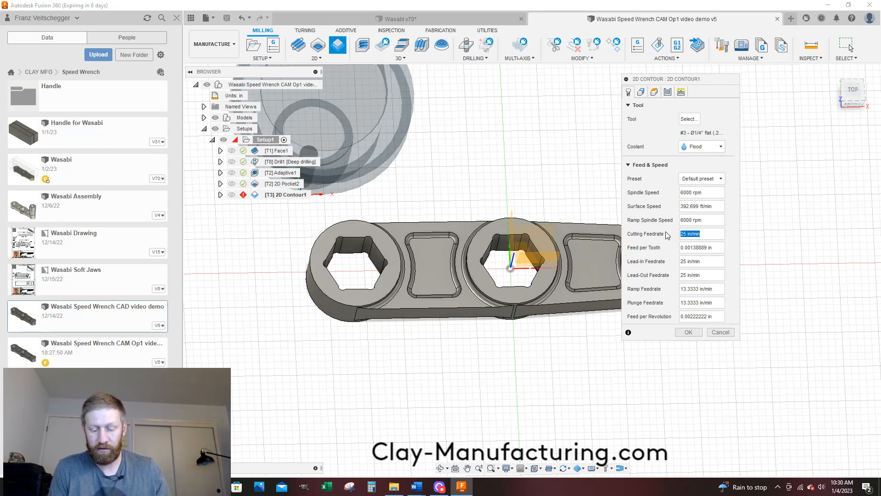
type("15")
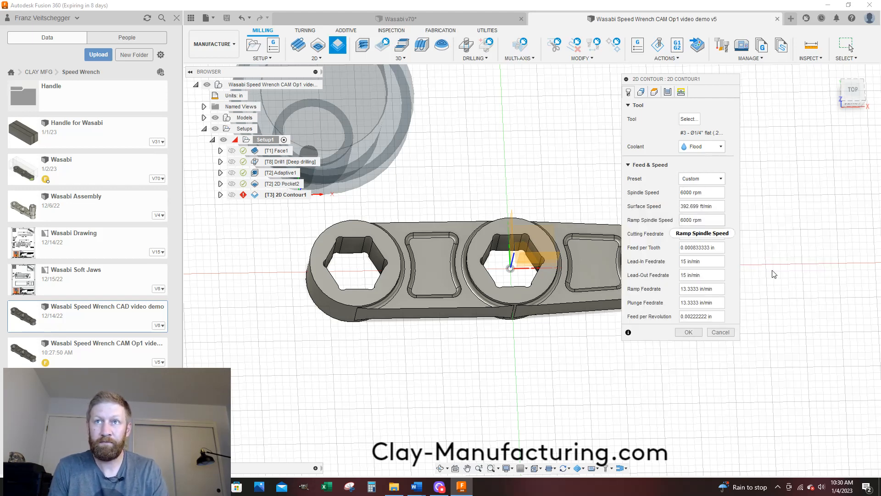
Select the bottom edge chains of both hex sockets as the contours to machine
left_click(642, 93)
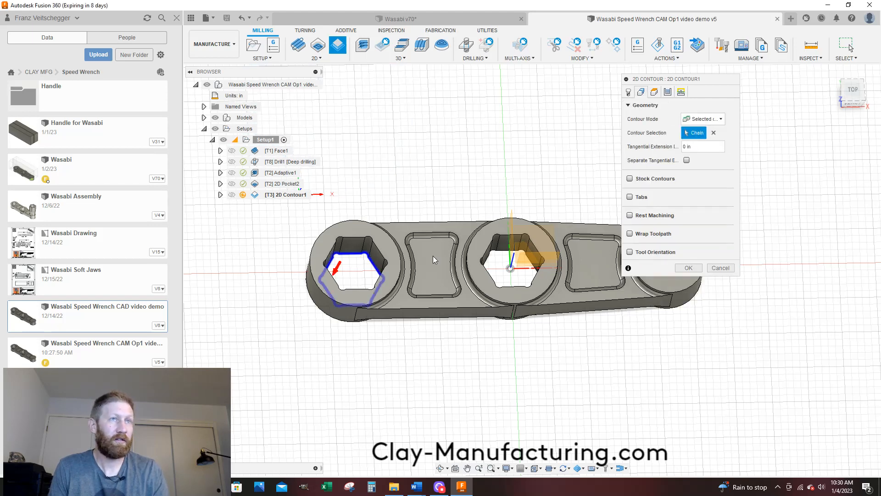
scroll(511, 254, "up", 2)
left_click(501, 252)
scroll(503, 251, "up", 3)
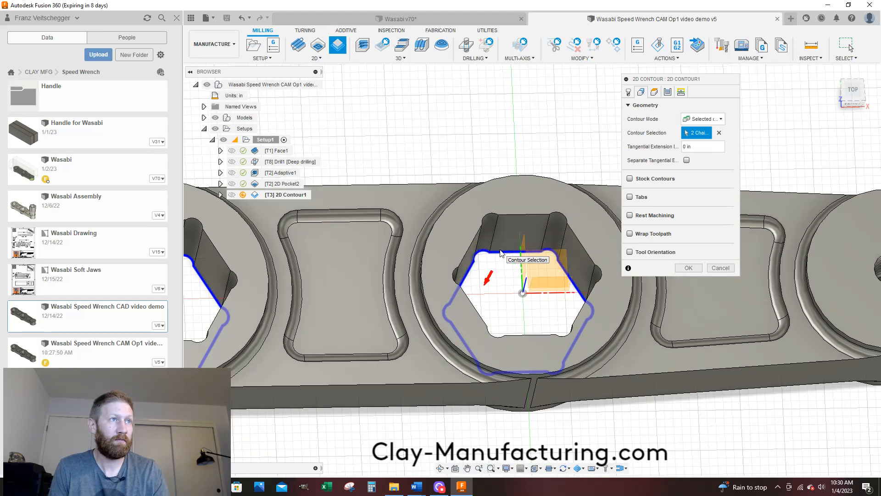
scroll(505, 245, "down", 2)
scroll(507, 249, "down", 1)
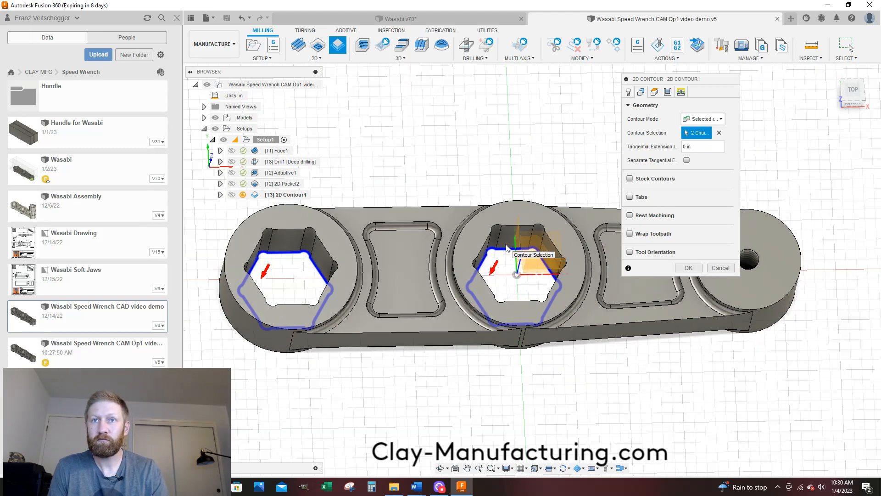
Set the contour's bottom height offset to -.01 in from the selected contours
left_click(654, 91)
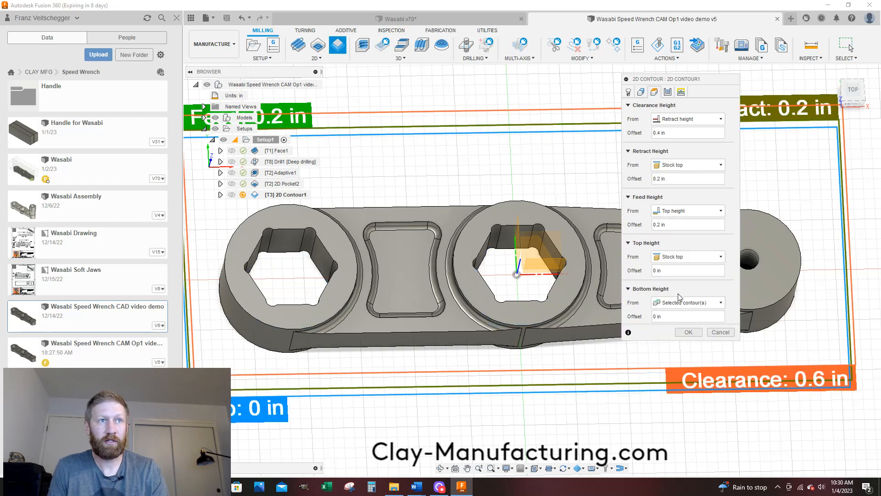
left_click(670, 317)
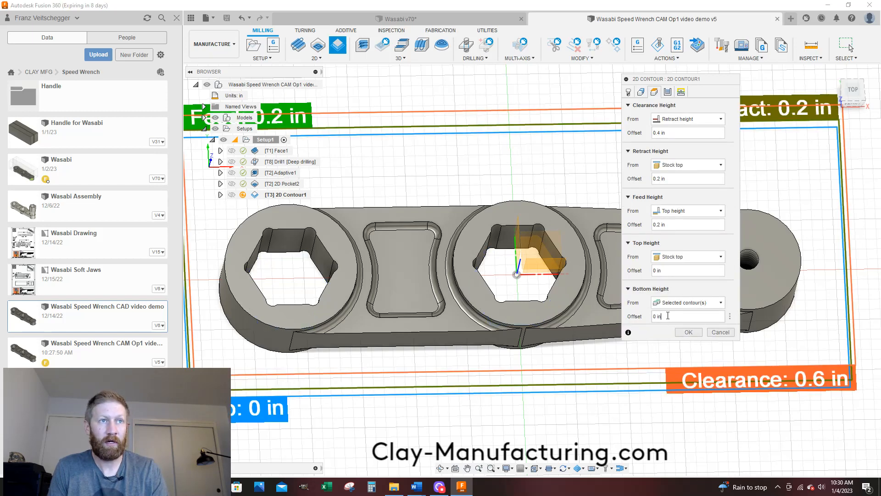
left_click_drag(665, 316, 635, 319)
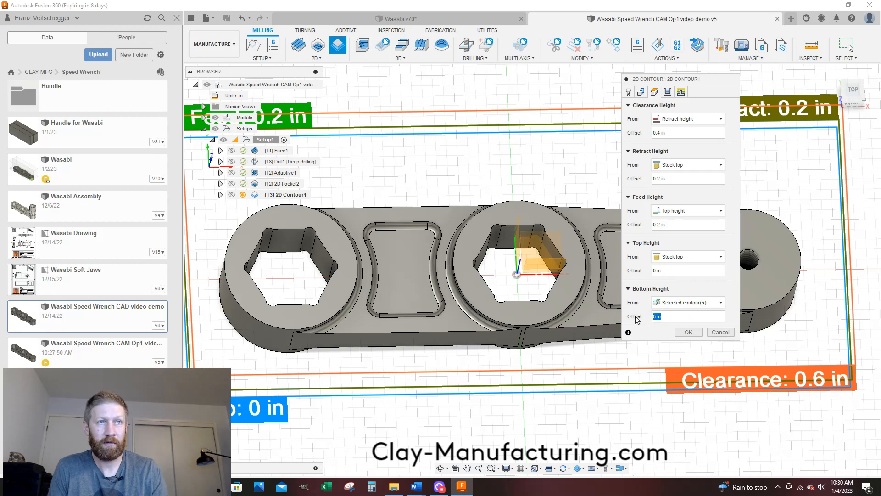
type("-.01")
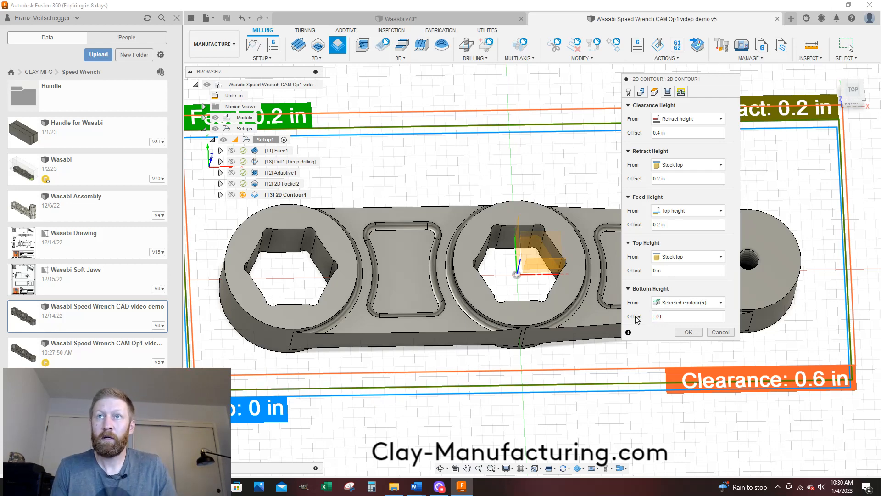
Enable smoothing and feed optimization for the contour passes
left_click(668, 92)
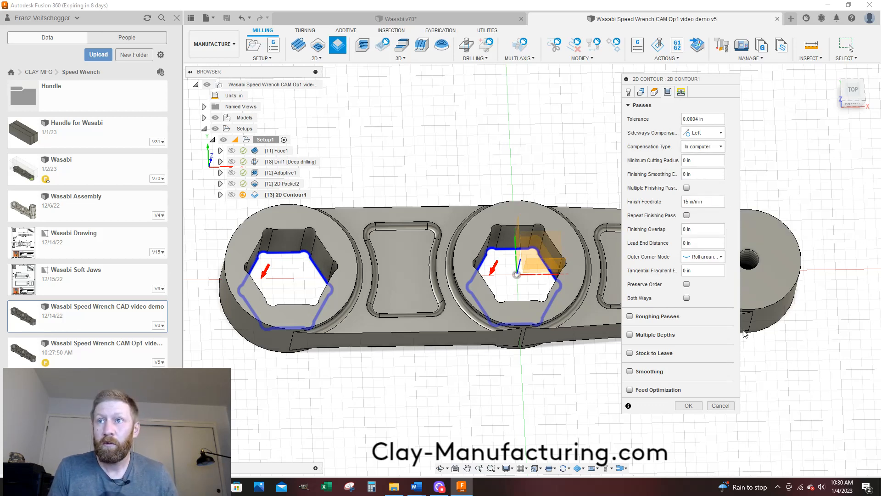
left_click(630, 372)
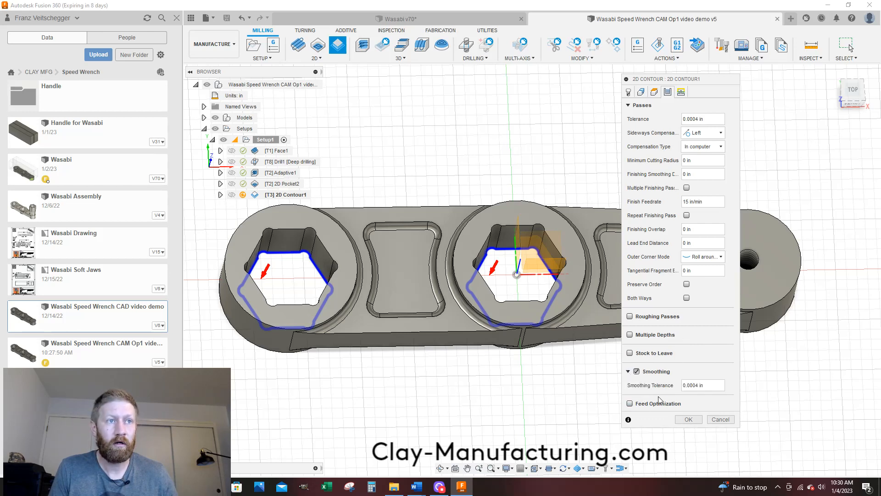
left_click(630, 403)
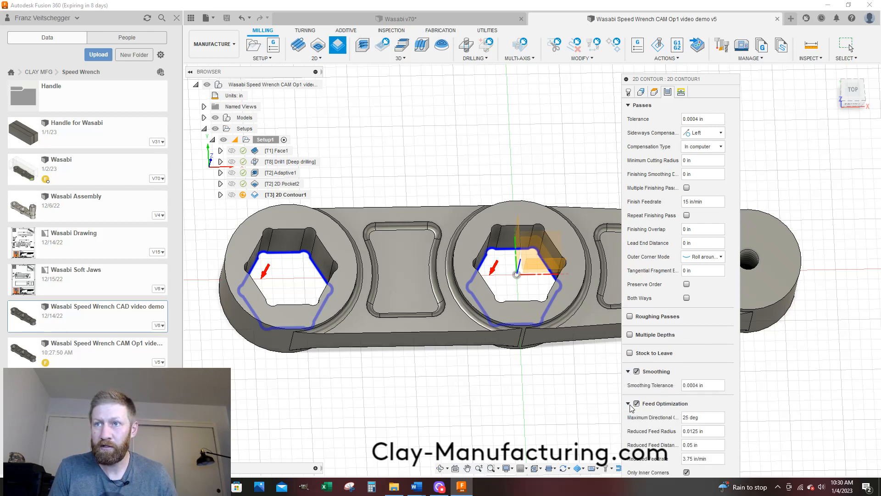
left_click_drag(698, 85, 693, 29)
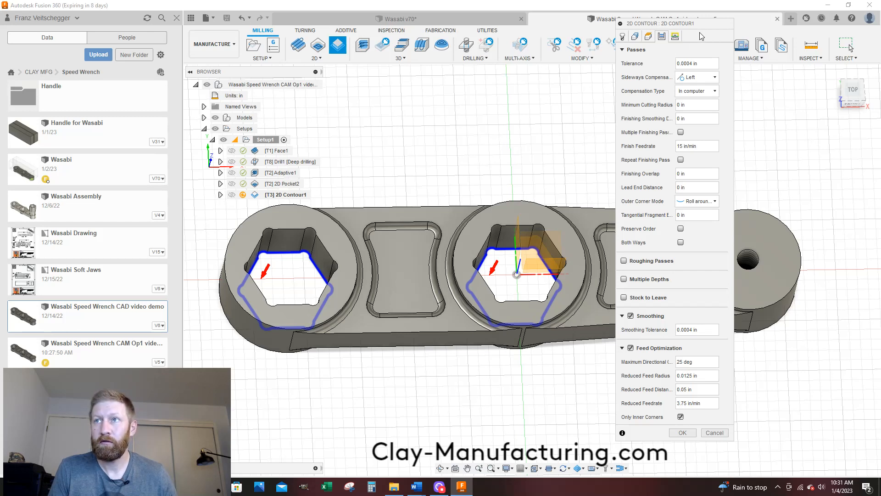
Set the horizontal lead-in radius to .05 in and the linear lead-in distance and vertical lead-in radius to 0.0, and generate the contour toolpath
left_click(675, 36)
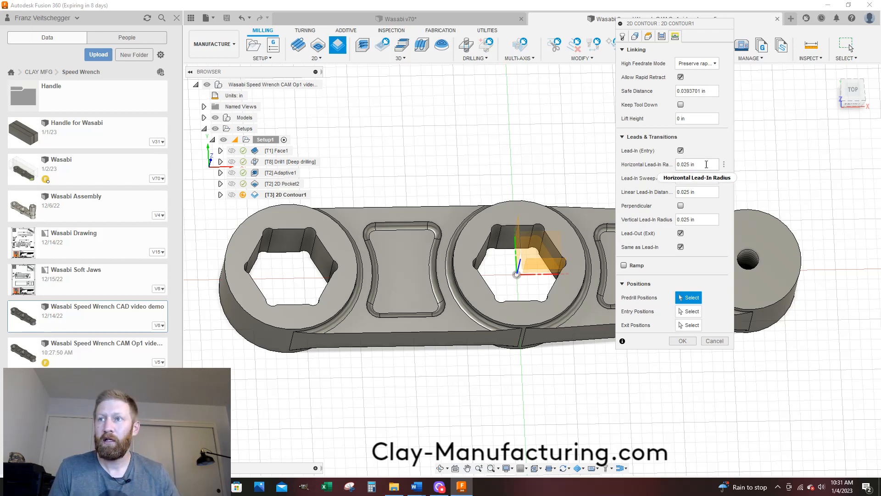
left_click(706, 165)
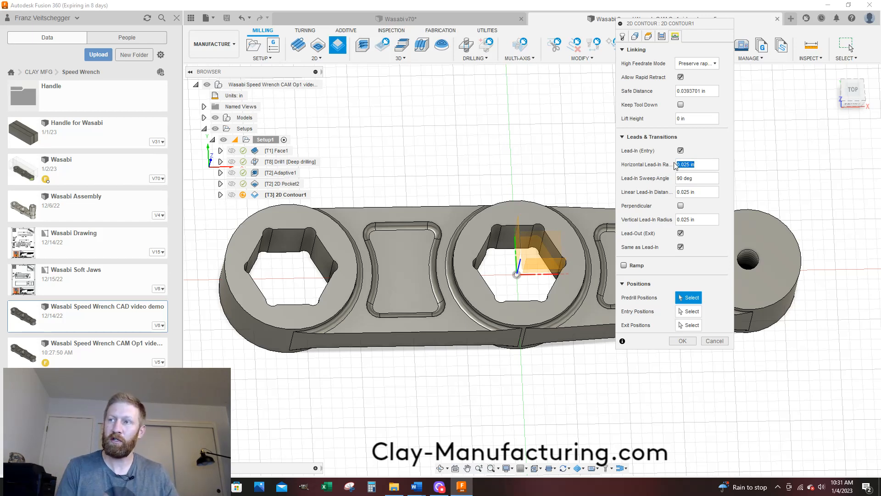
type("05")
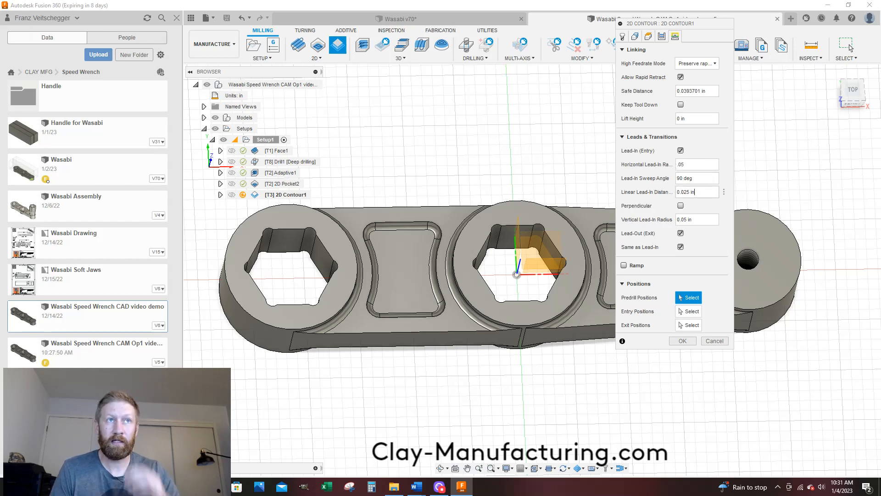
left_click_drag(694, 192, 668, 195)
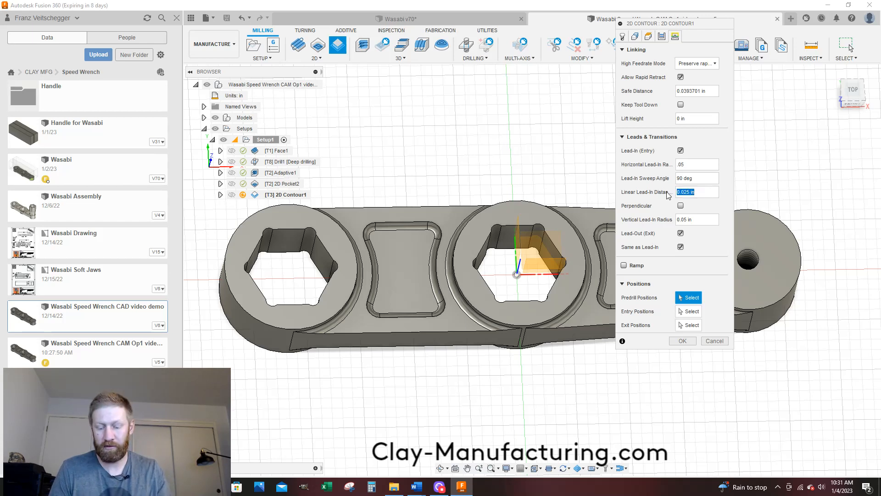
type("0.0")
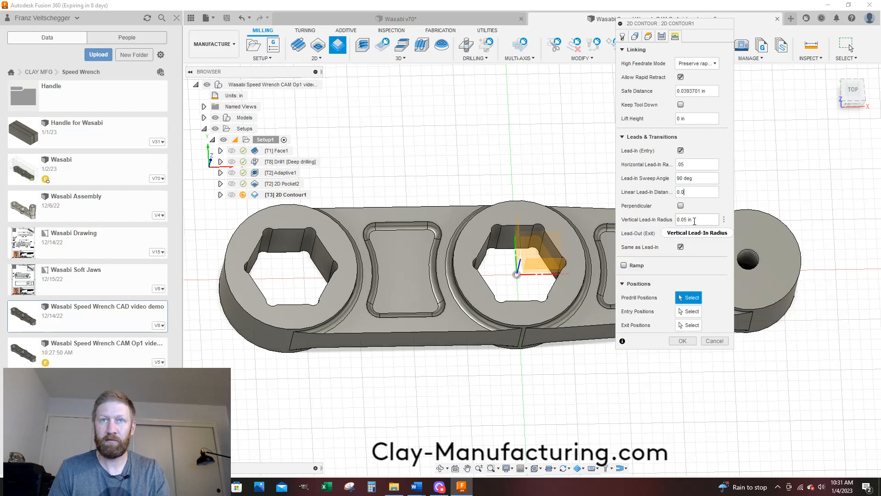
left_click_drag(695, 221, 669, 222)
type("0.0")
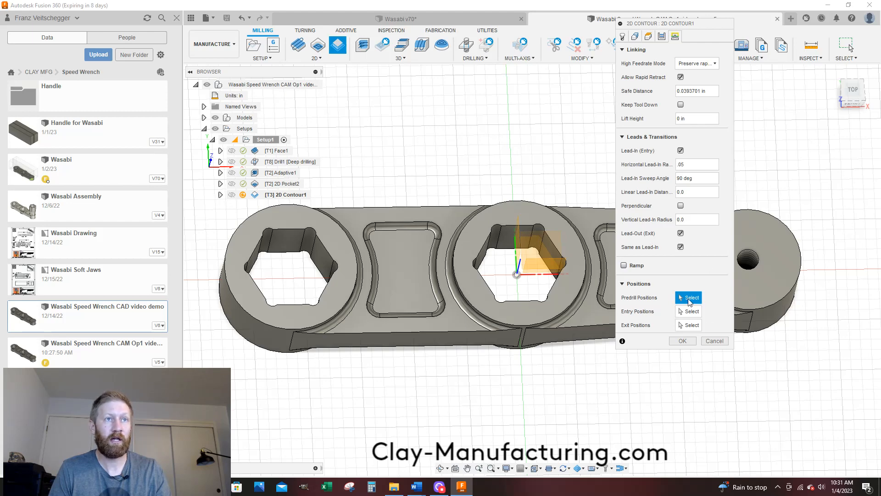
left_click(681, 341)
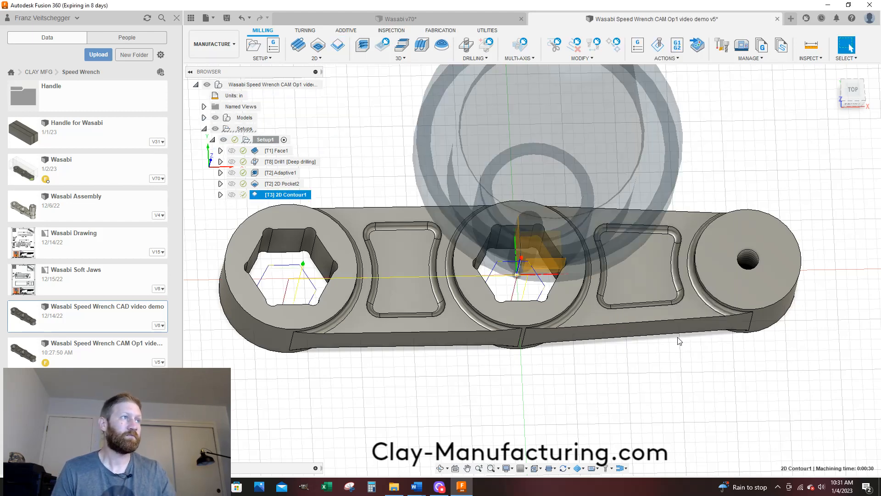
Examine the contour toolpath's lead-in, lead-out and corner moves inside the hex sockets
scroll(482, 227, "up", 5)
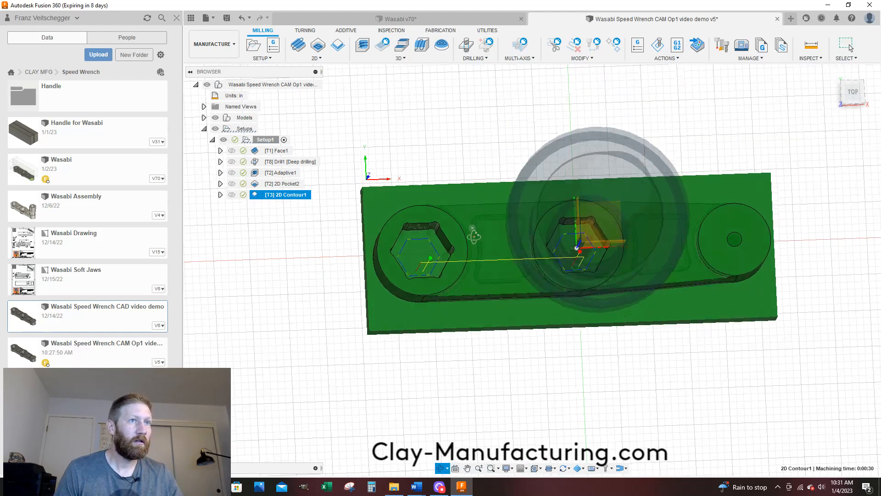
scroll(439, 276, "up", 6)
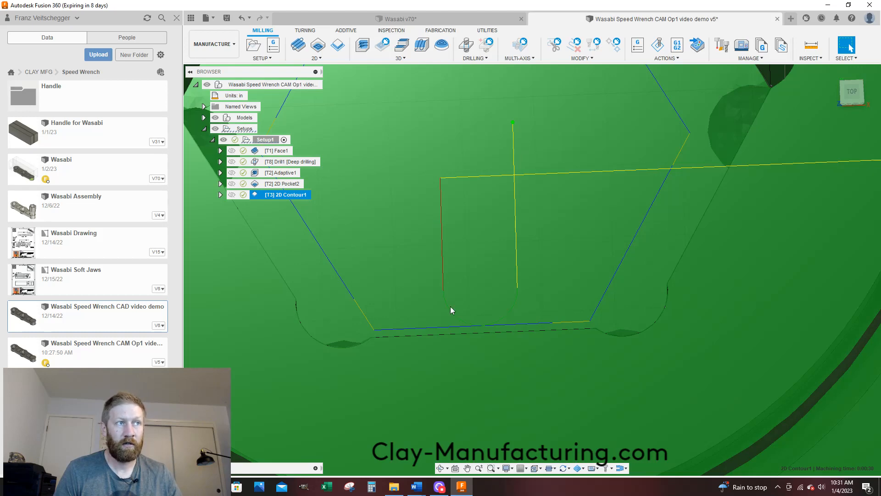
scroll(497, 378, "down", 3)
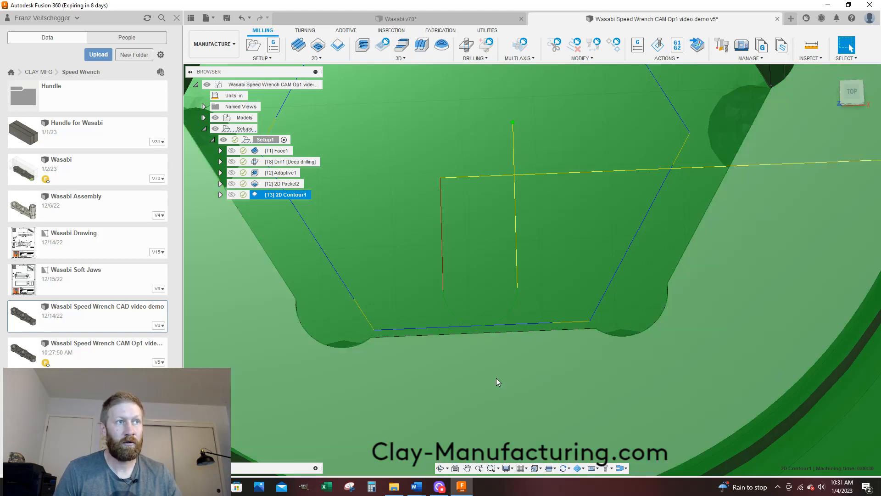
scroll(482, 216, "down", 3)
scroll(483, 216, "down", 5)
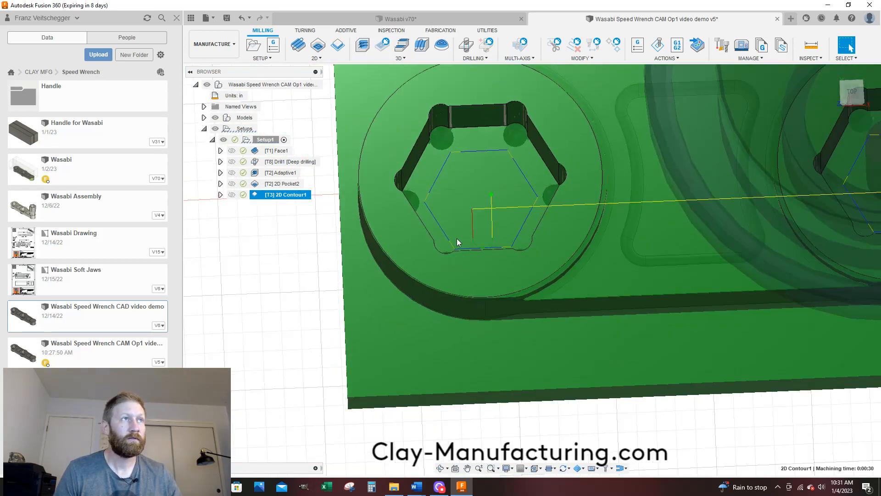
Save the speed wrench CAM document as a new version
scroll(373, 308, "down", 4)
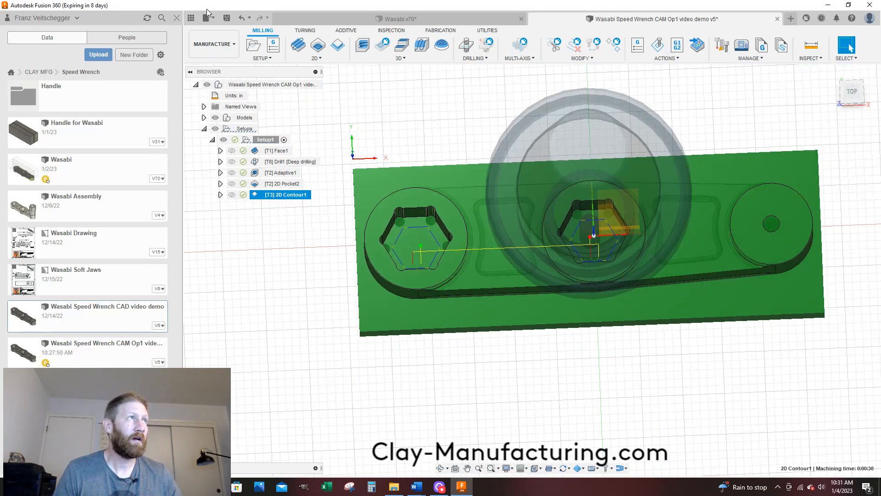
left_click(226, 18)
left_click(439, 256)
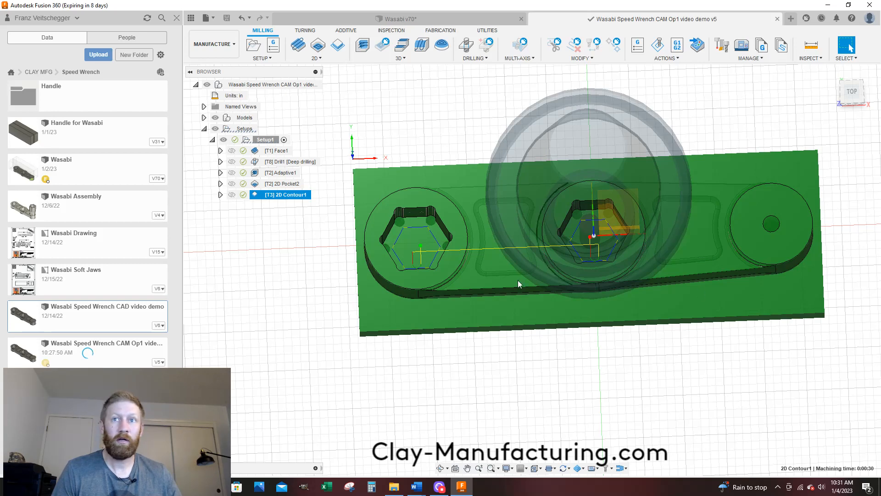
Examine the wrench's recessed pockets, round bosses and outer side walls from above and from the front
scroll(480, 291, "down", 2)
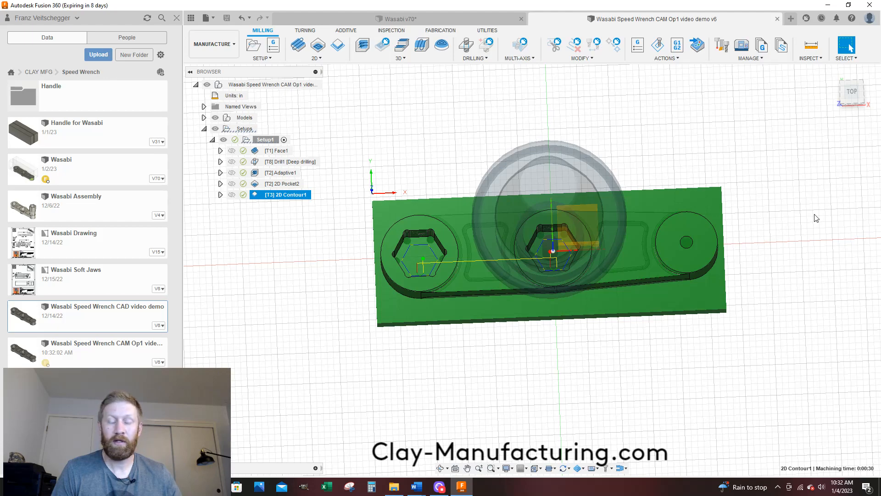
middle_click_drag(464, 296, 460, 262, "shift")
scroll(475, 224, "up", 3)
scroll(475, 224, "up", 2)
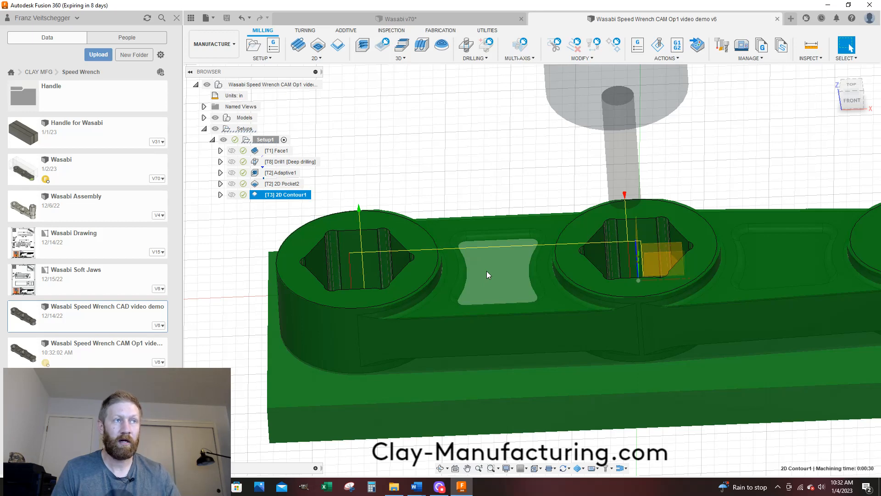
scroll(483, 271, "down", 2)
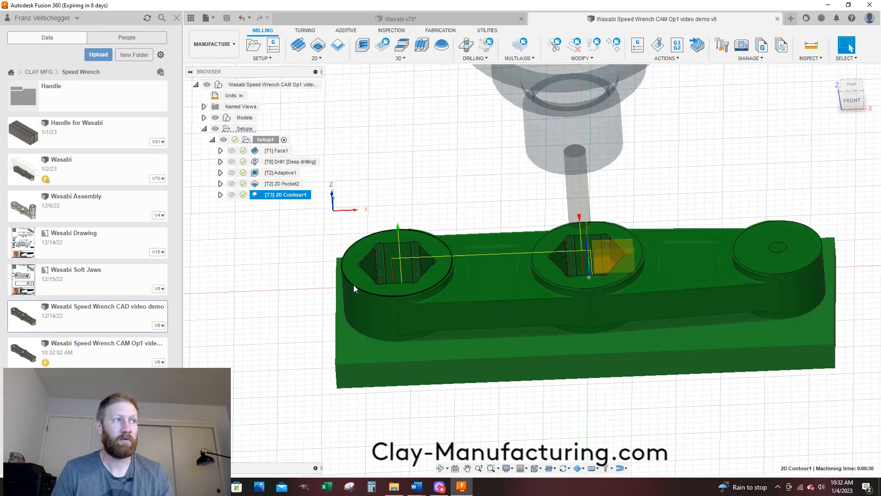
left_click(851, 85)
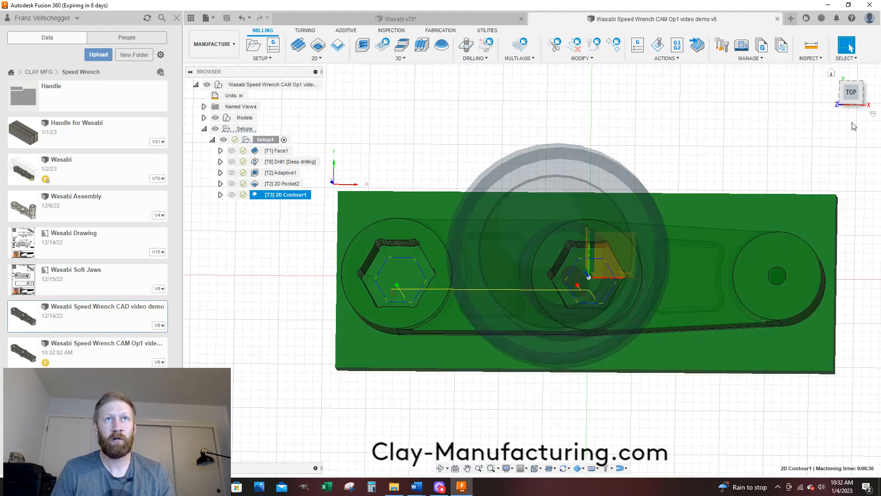
scroll(752, 238, "up", 8)
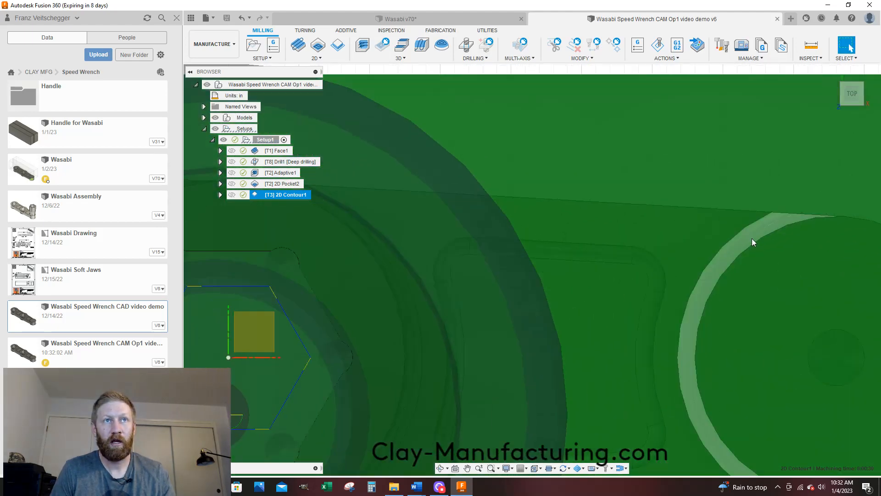
scroll(626, 191, "down", 6)
middle_click_drag(636, 258, 716, 321, "shift")
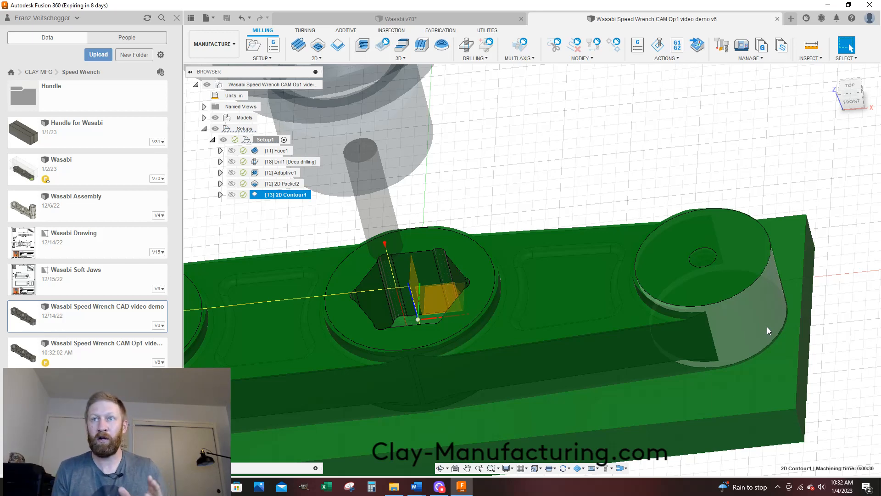
scroll(785, 272, "down", 3)
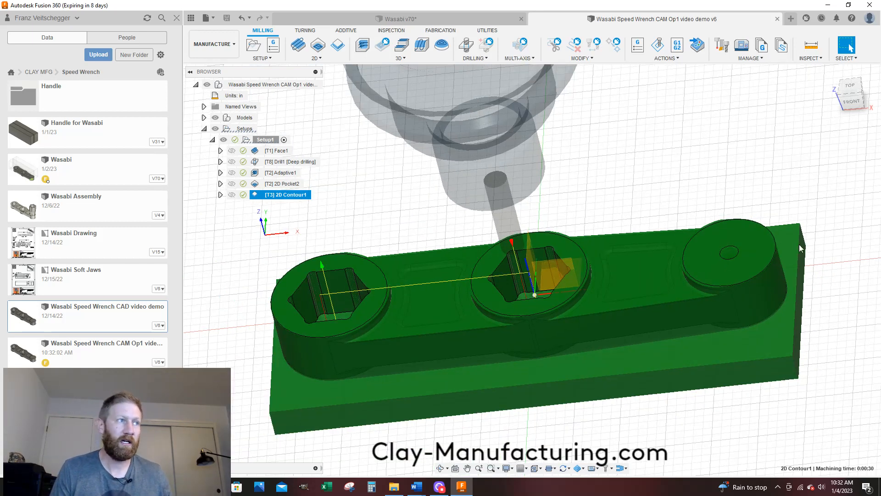
middle_click_drag(560, 350, 313, 301, "shift")
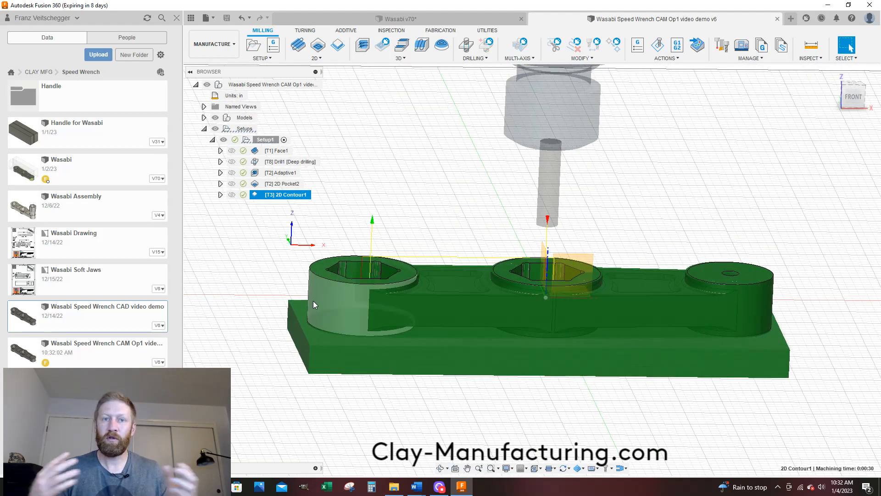